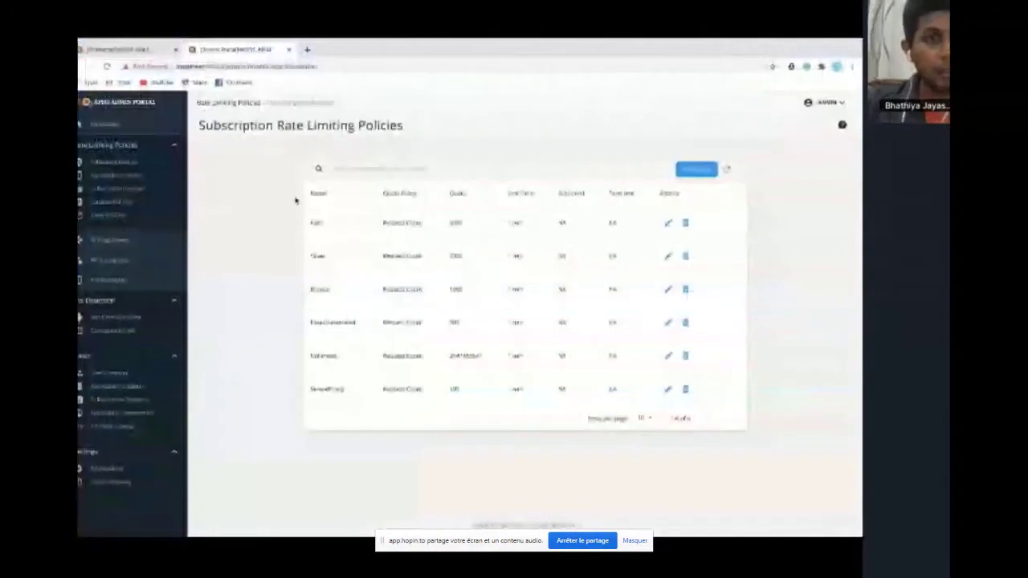
Switch back to the Publisher's APIs list, which shows only PizzaShackAPI 1.0.0
left_click(193, 48)
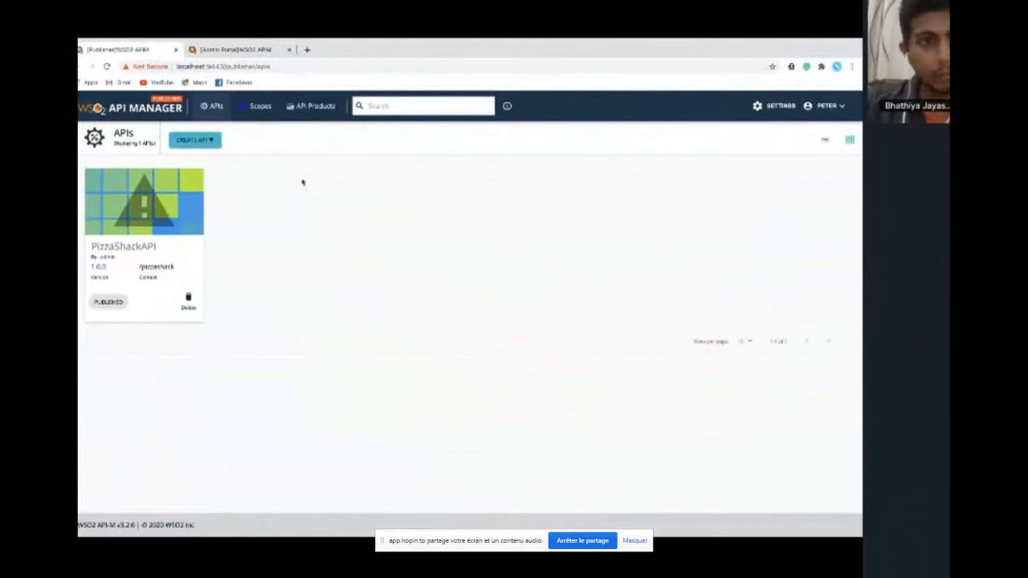
Start a GraphQL API from the uploaded products-mgt.graphql SDL schema and continue to the details form
left_click(209, 141)
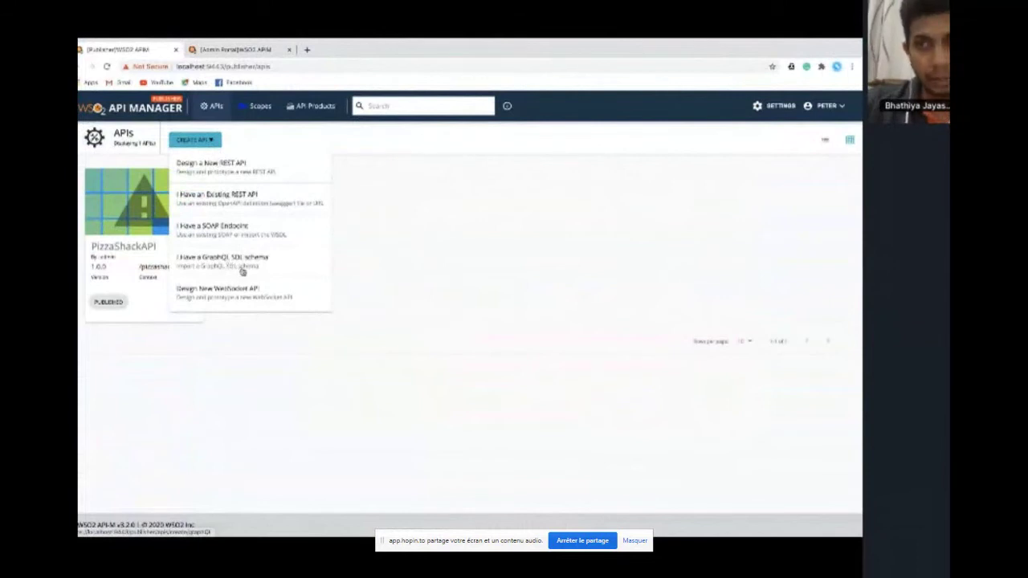
left_click(242, 271)
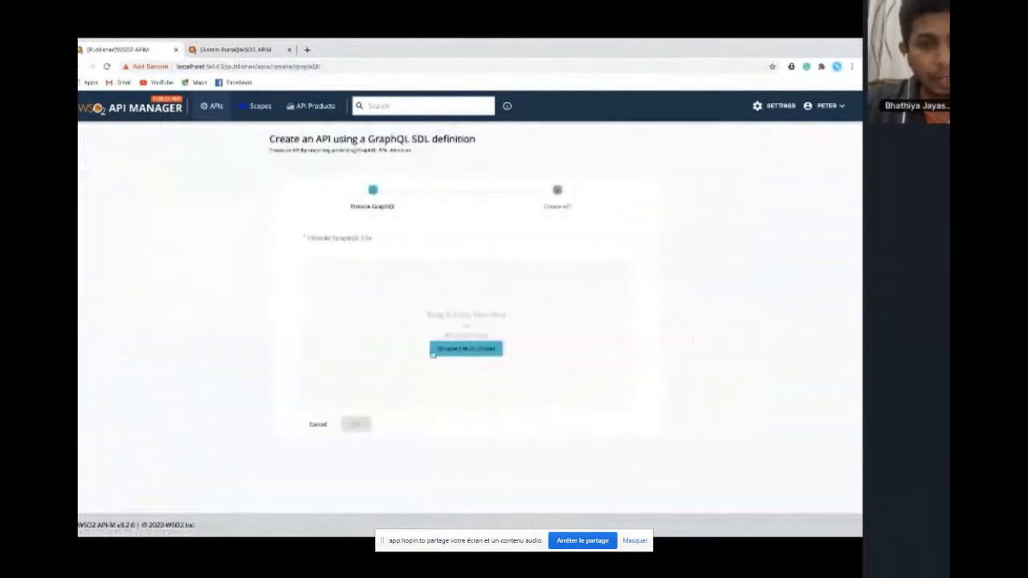
left_click(456, 357)
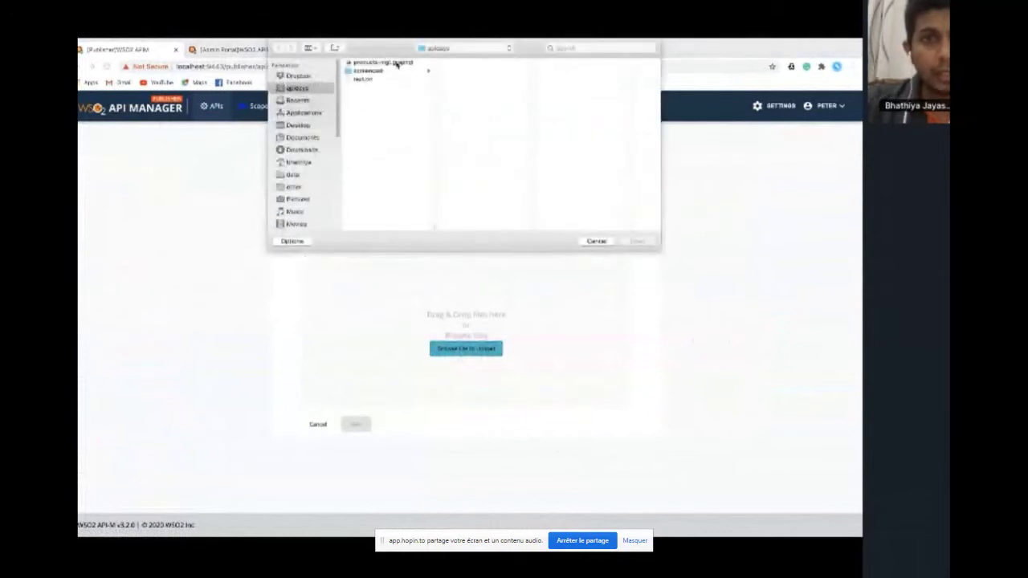
left_click(397, 63)
left_click(636, 242)
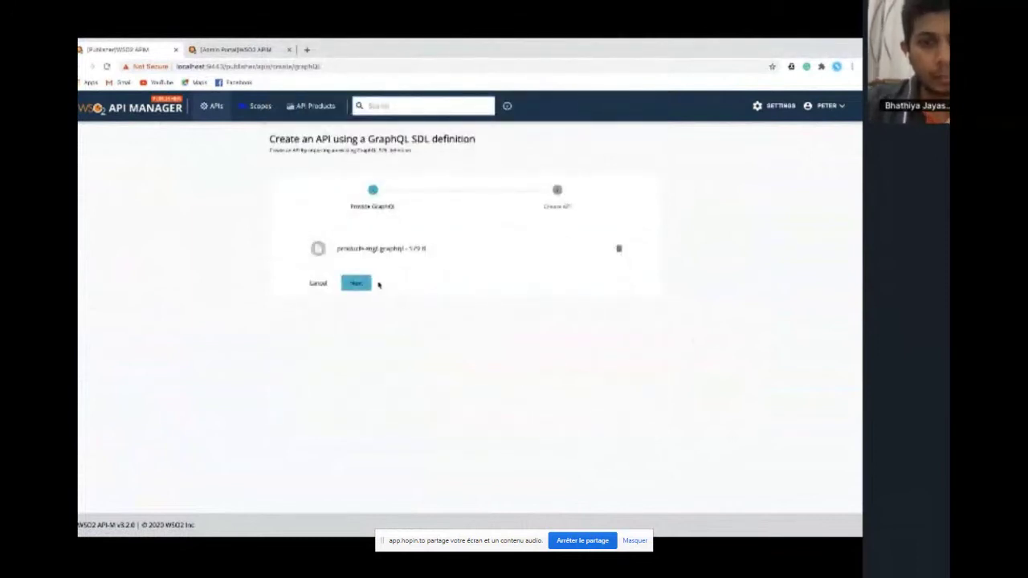
left_click(357, 284)
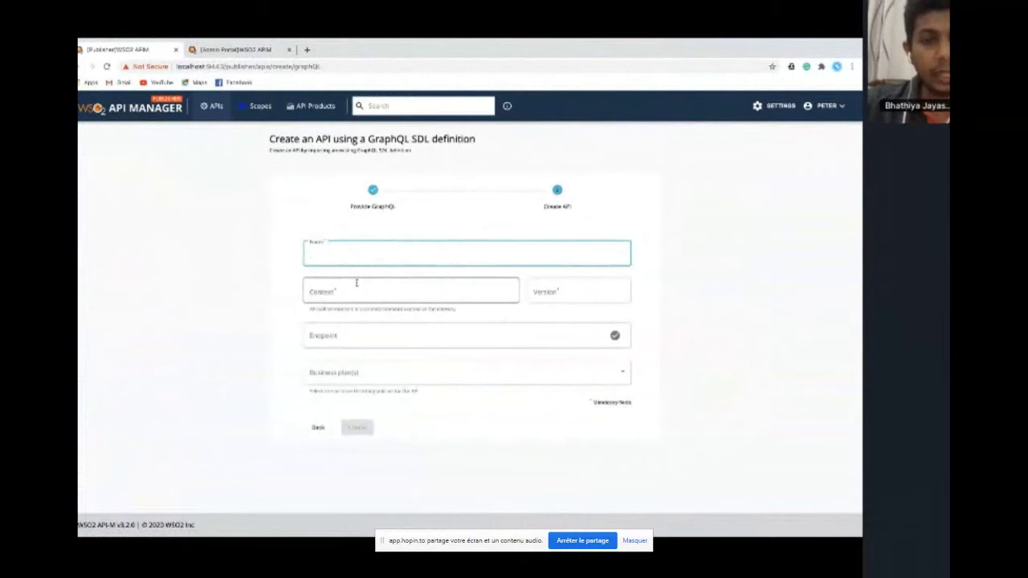
Enter API name ProductsAPI, context products and version 1.0
type("Prod")
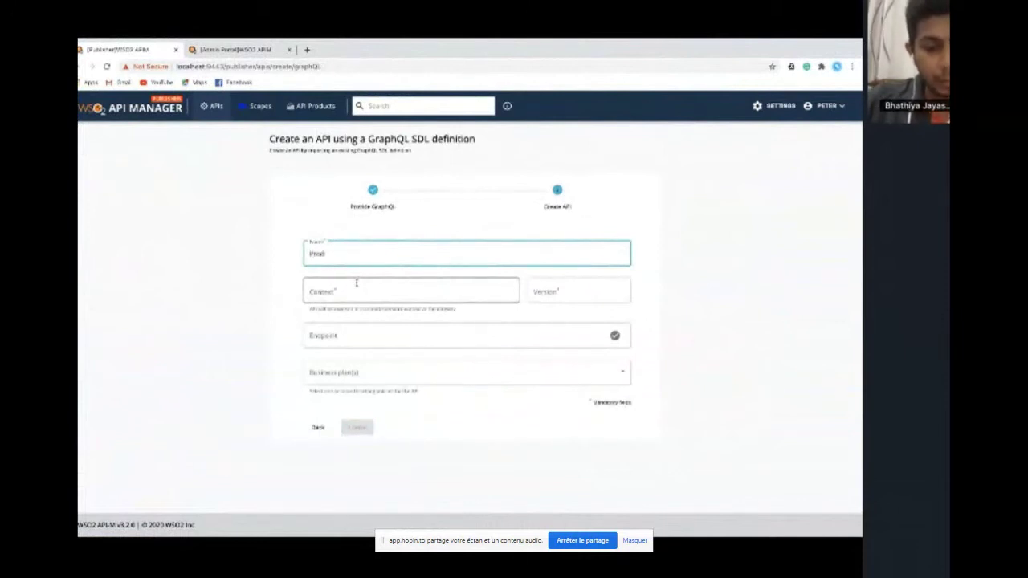
type("uctsAPI")
key("Tab")
type("products")
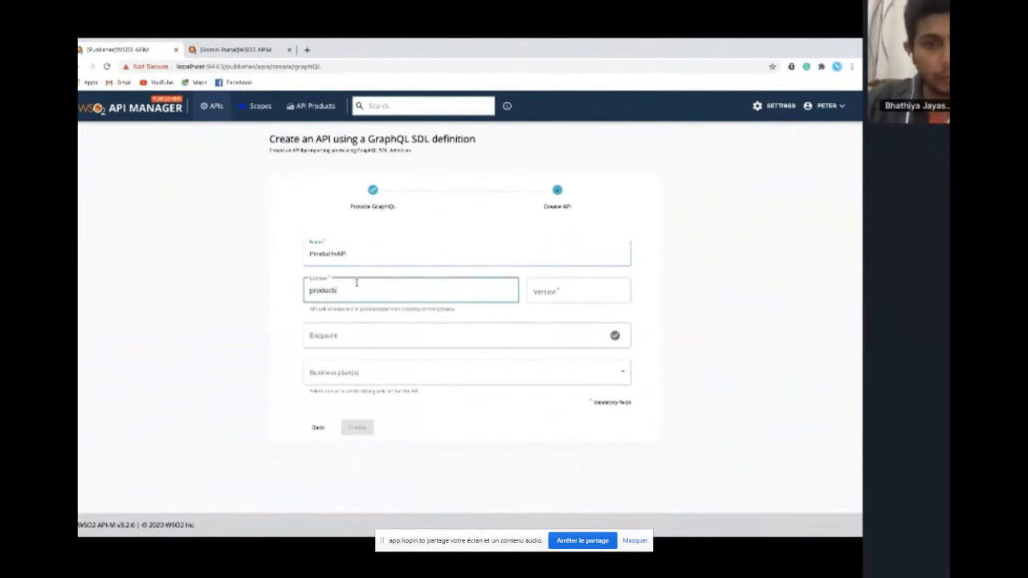
key("Tab")
type("1.0")
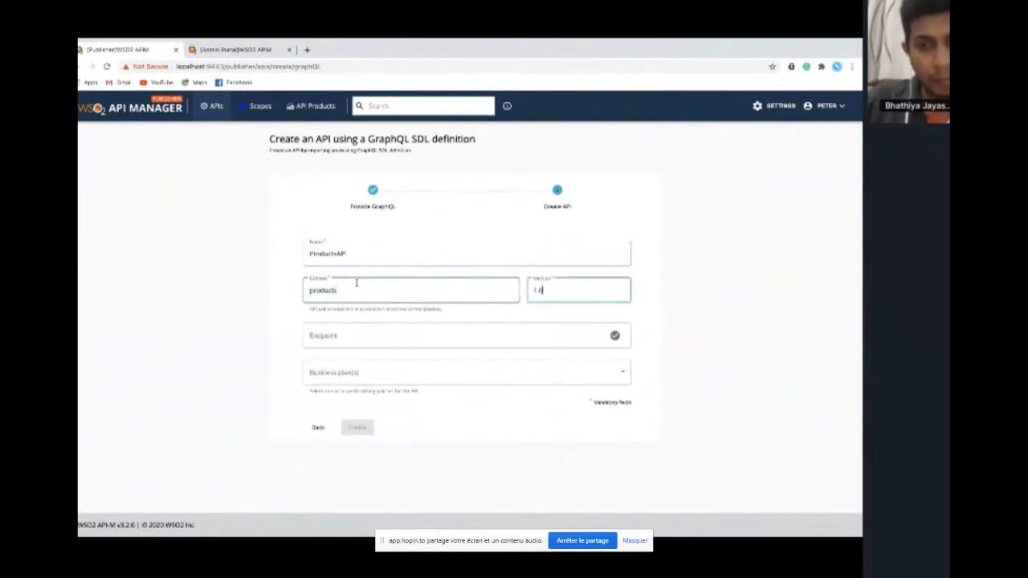
Paste the backend endpoint URL from the notes, add the Unlimited plan, and create the API
left_click(325, 335)
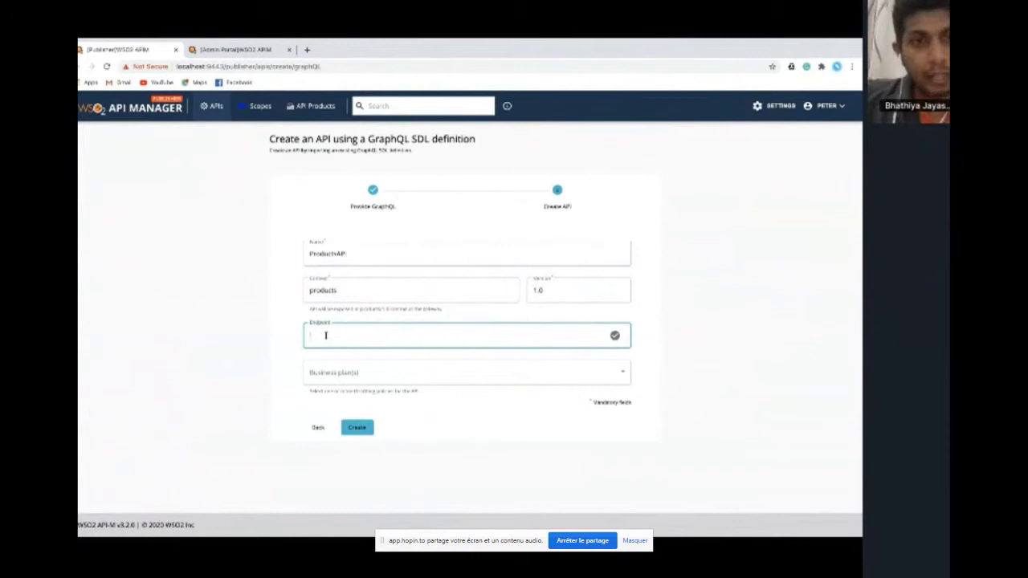
key("super+Tab")
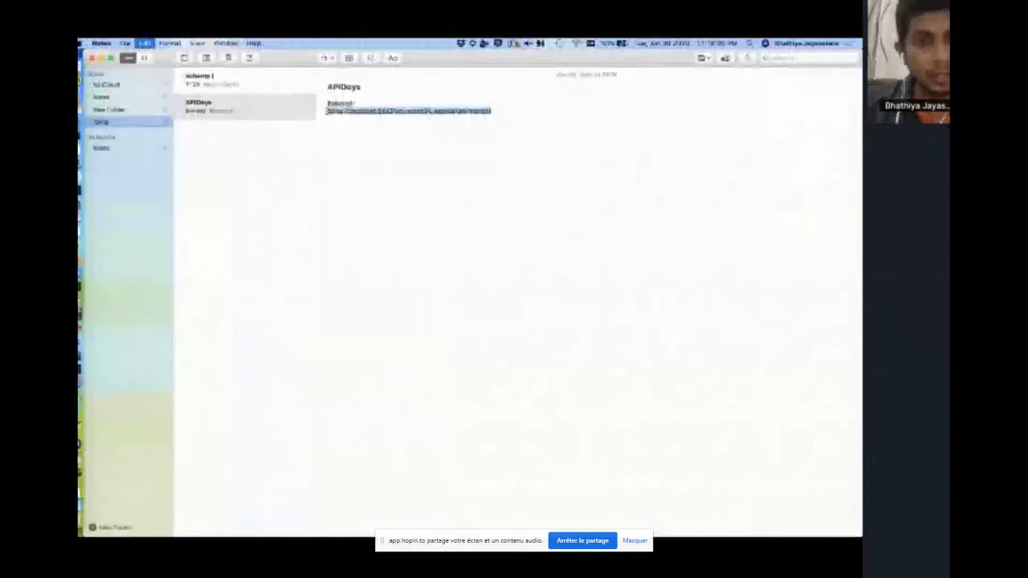
key("super+Tab")
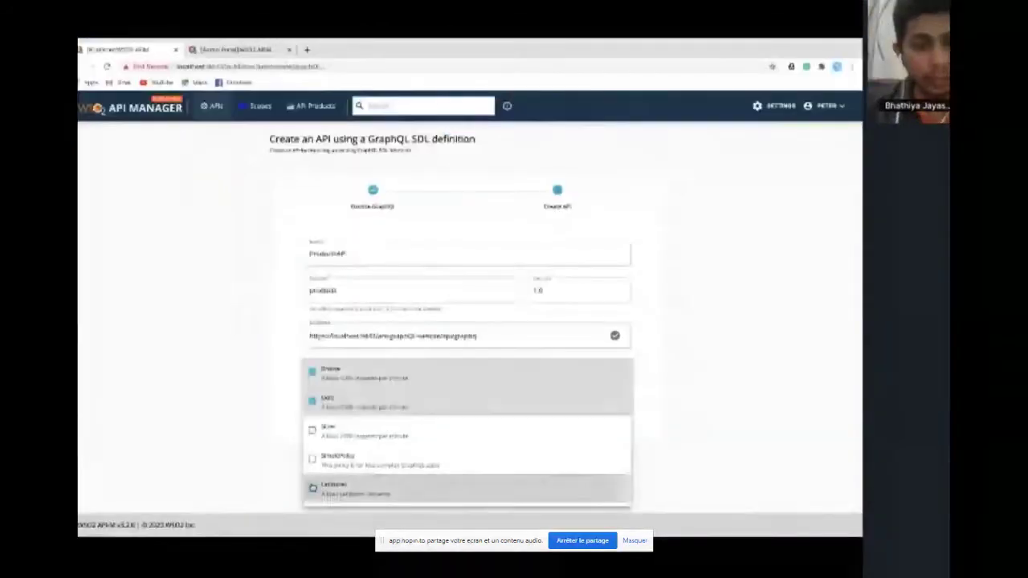
left_click(312, 487)
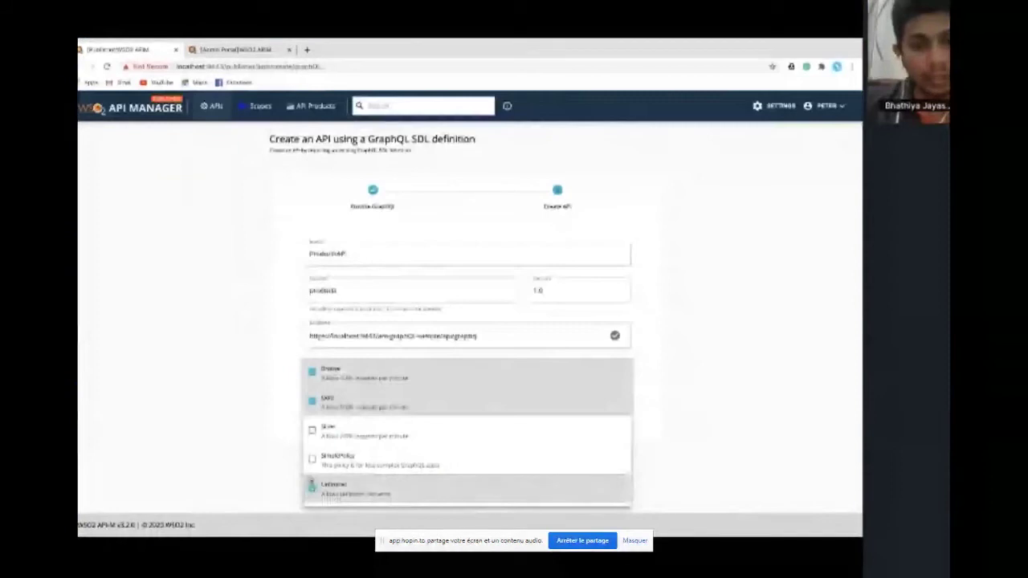
key("Escape")
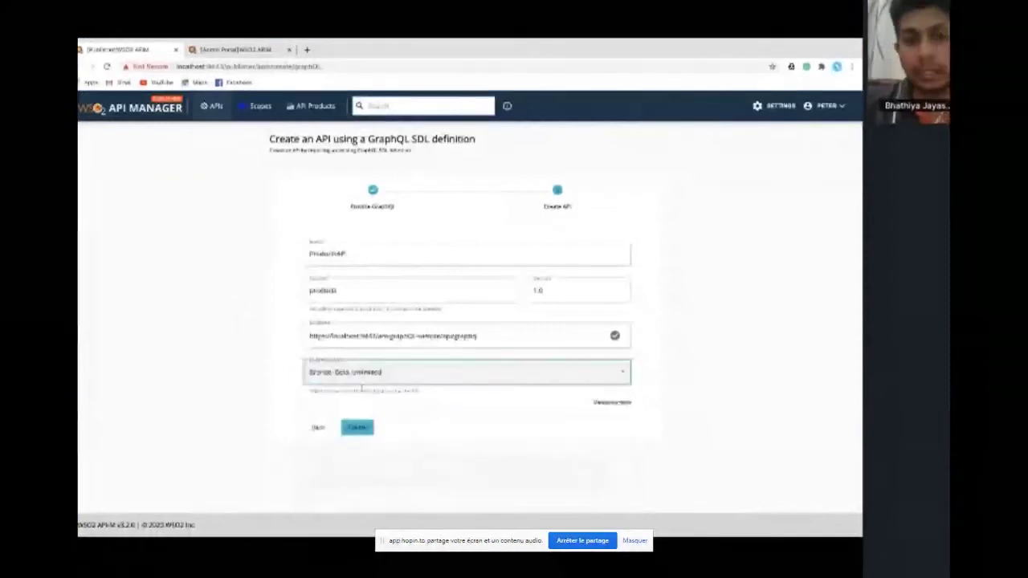
left_click(361, 426)
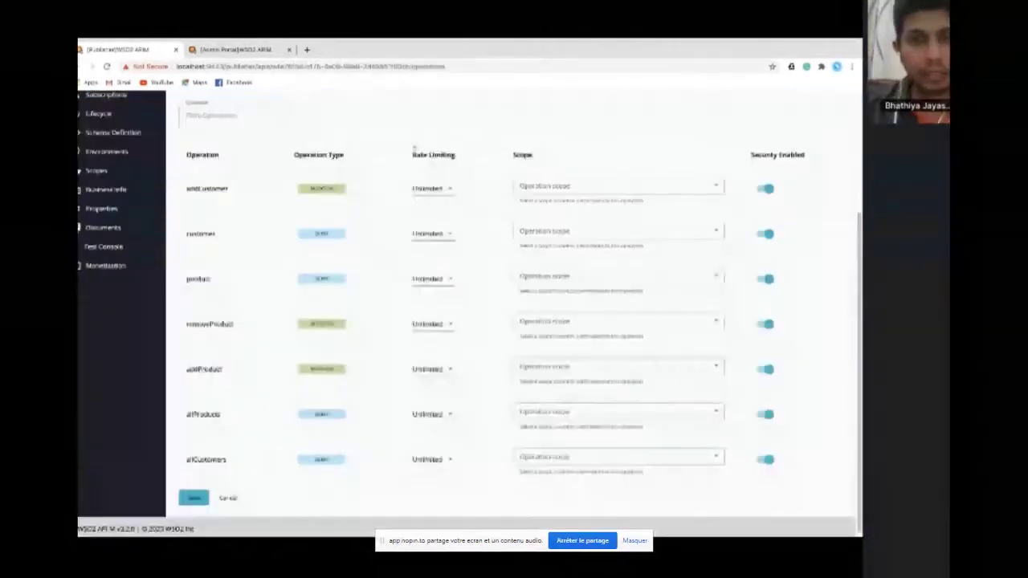
Switch off Security Enabled for the allProducts operation and save the operations
scroll(471, 219, "up", 1)
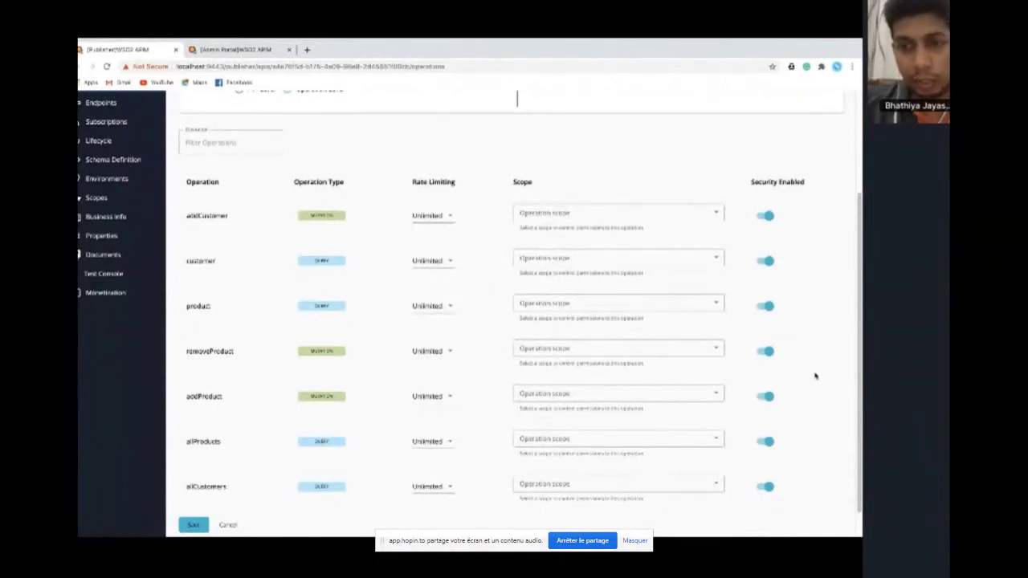
scroll(815, 376, "down", 1)
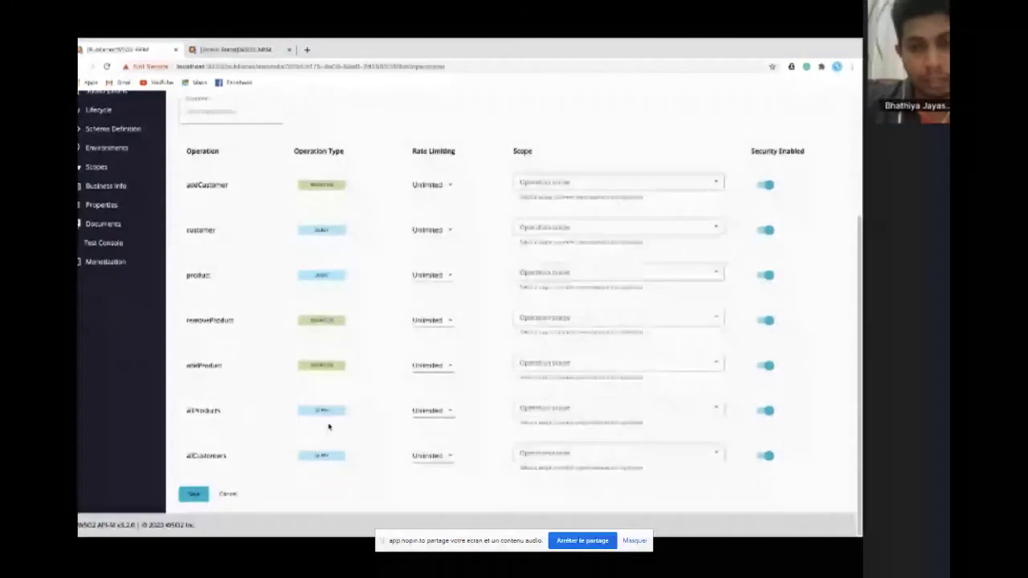
left_click(768, 411)
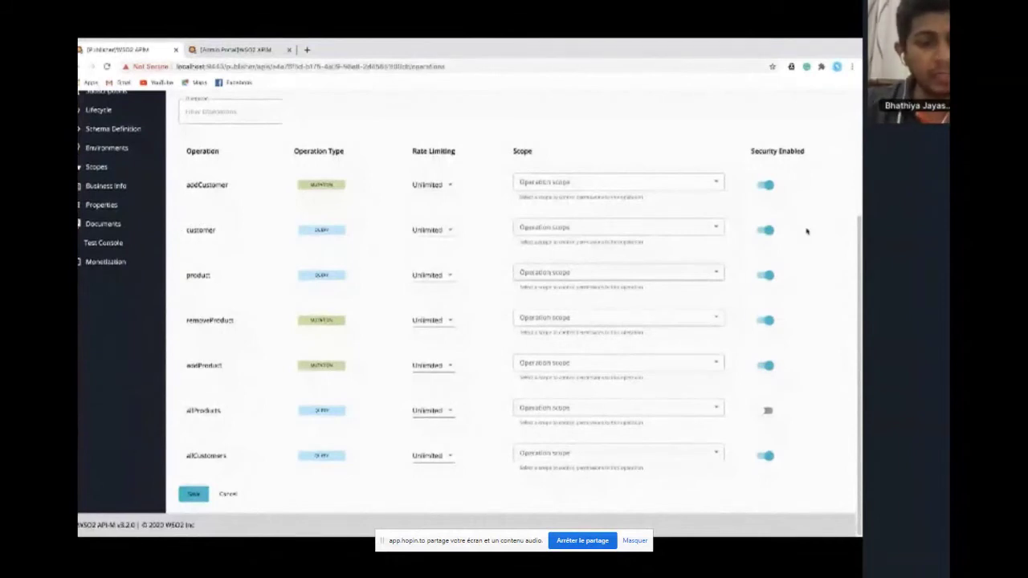
left_click(194, 493)
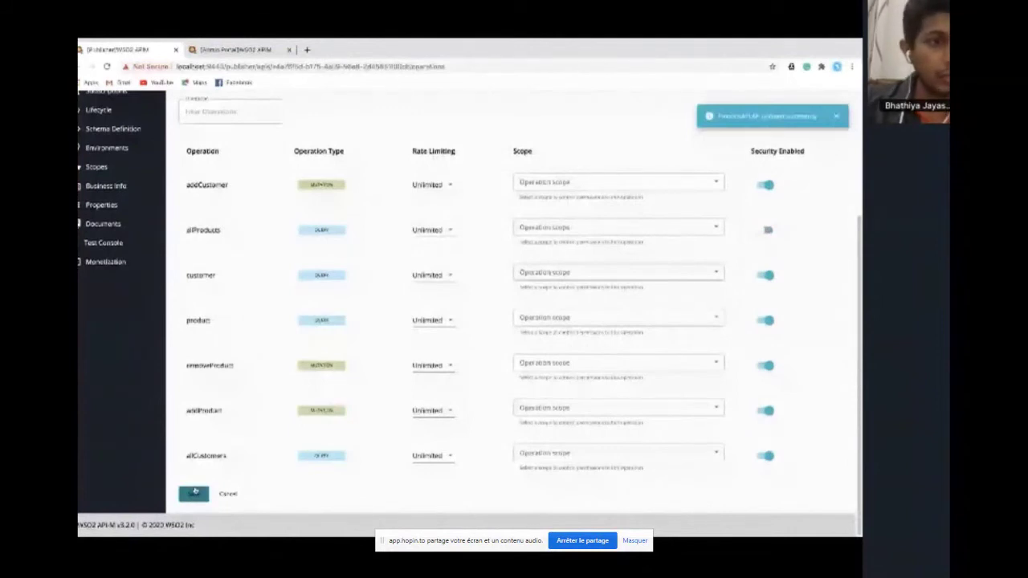
scroll(142, 249, "up", 2)
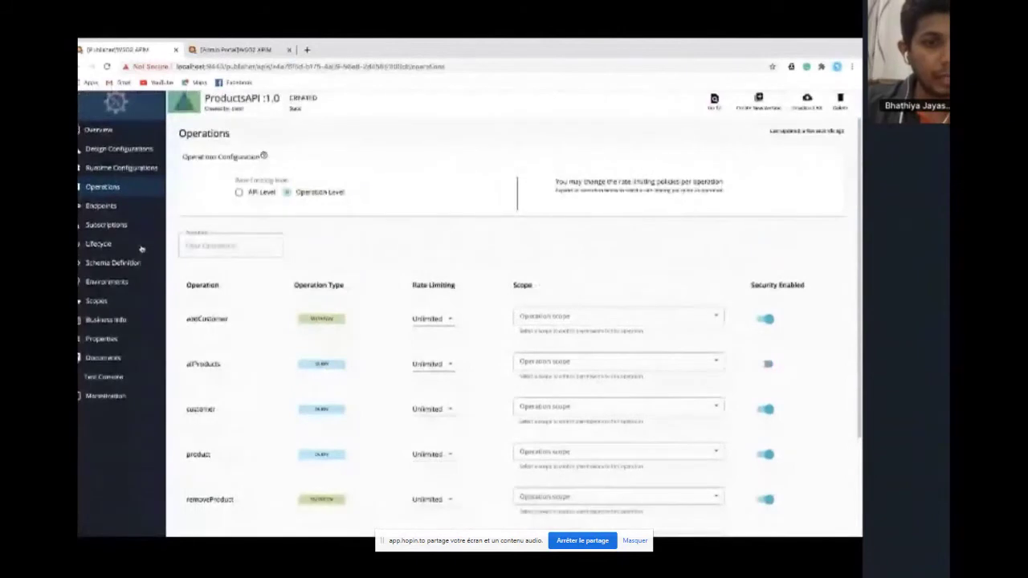
Publish ProductsAPI 1.0 from its Lifecycle page, then go to the Developer Portal APIs list
left_click(142, 246)
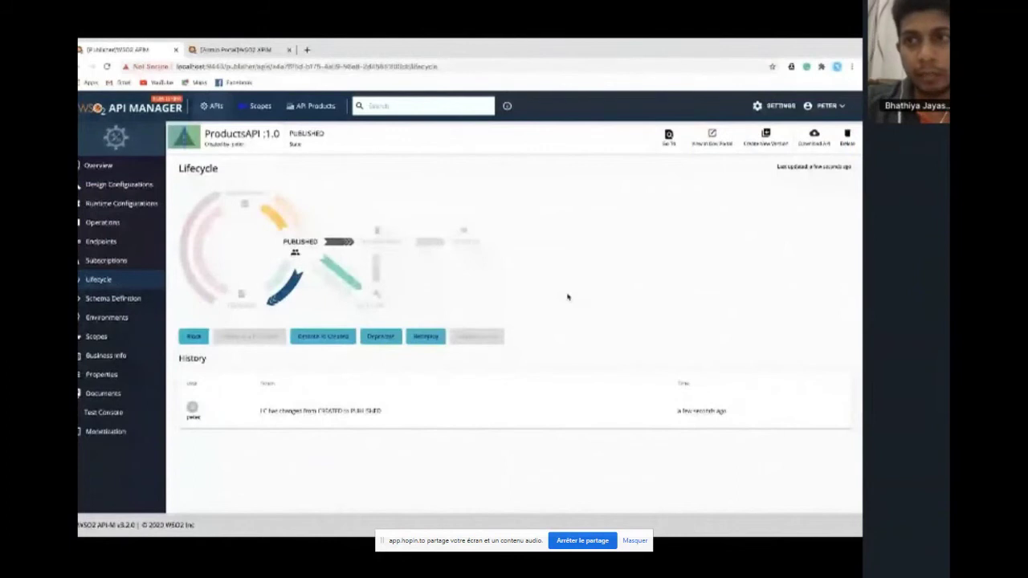
key("alt+Tab")
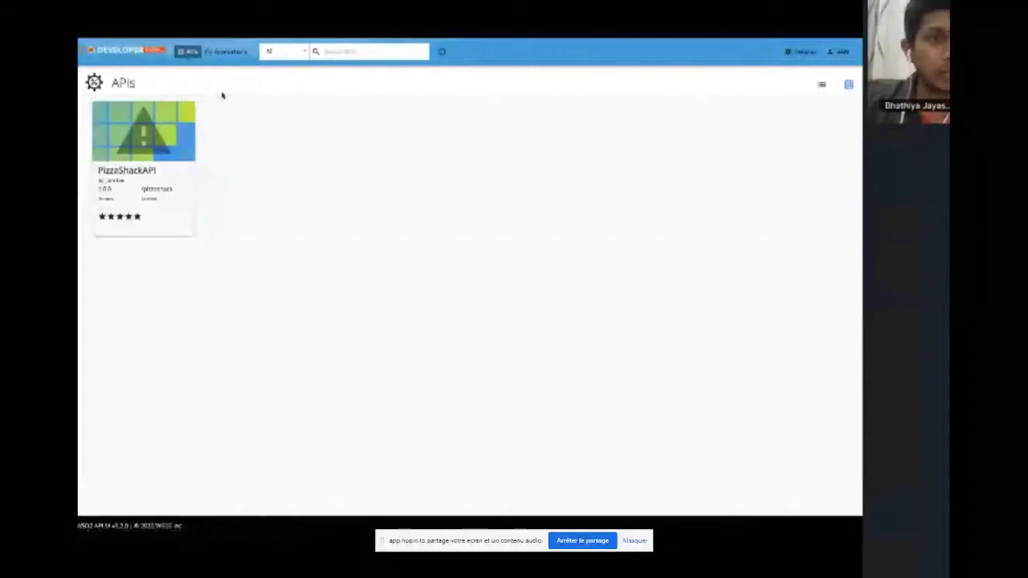
Reload the Developer Portal and open ProductsAPI's GraphQL console with the Explorer panel
key("F5")
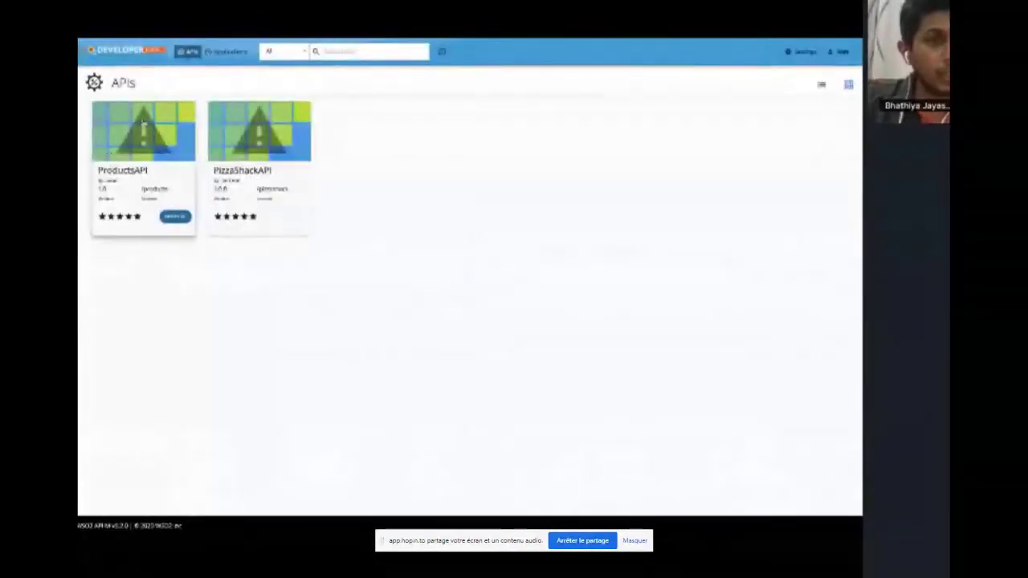
left_click(151, 139)
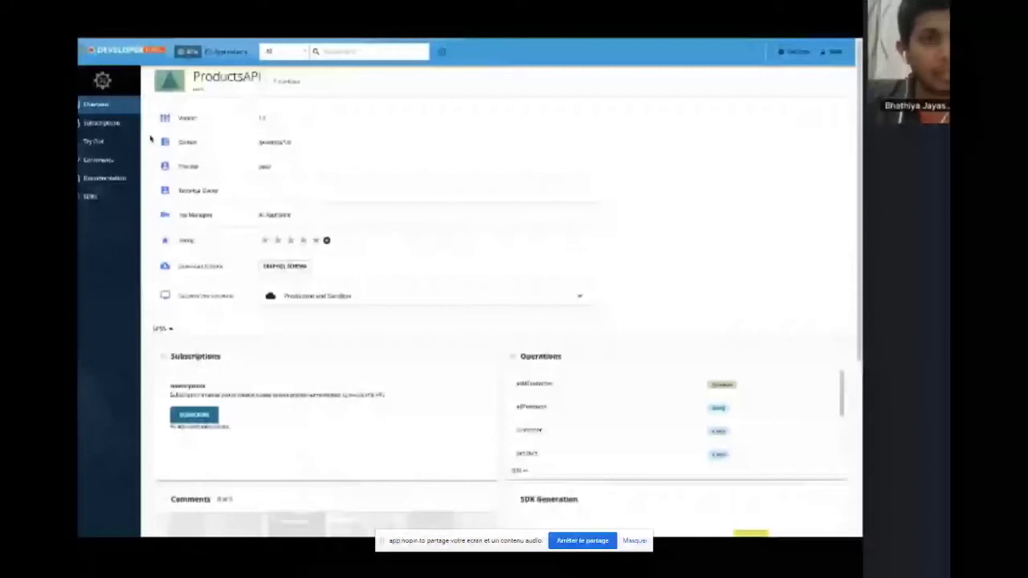
left_click(94, 141)
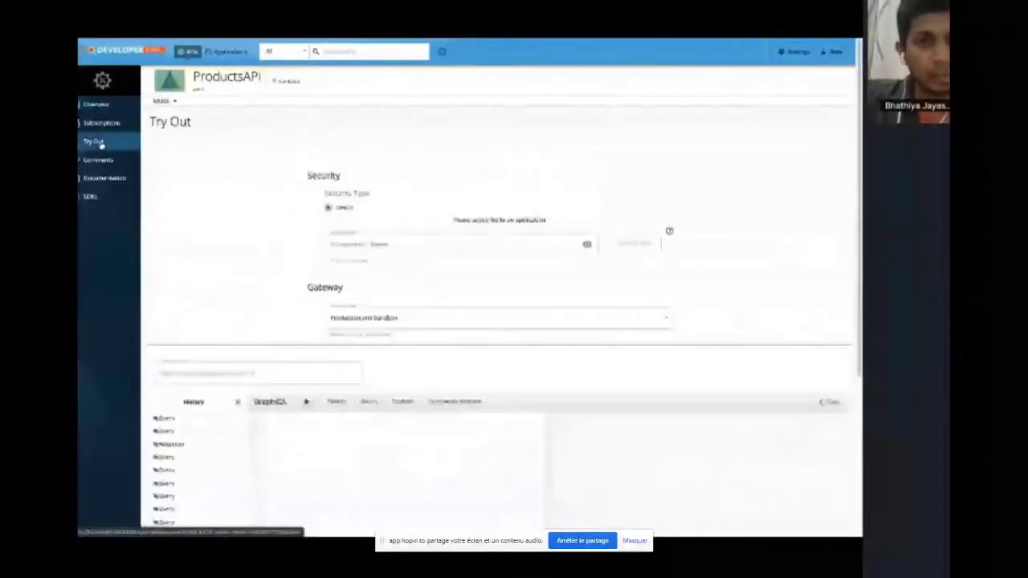
scroll(705, 294, "down", 2)
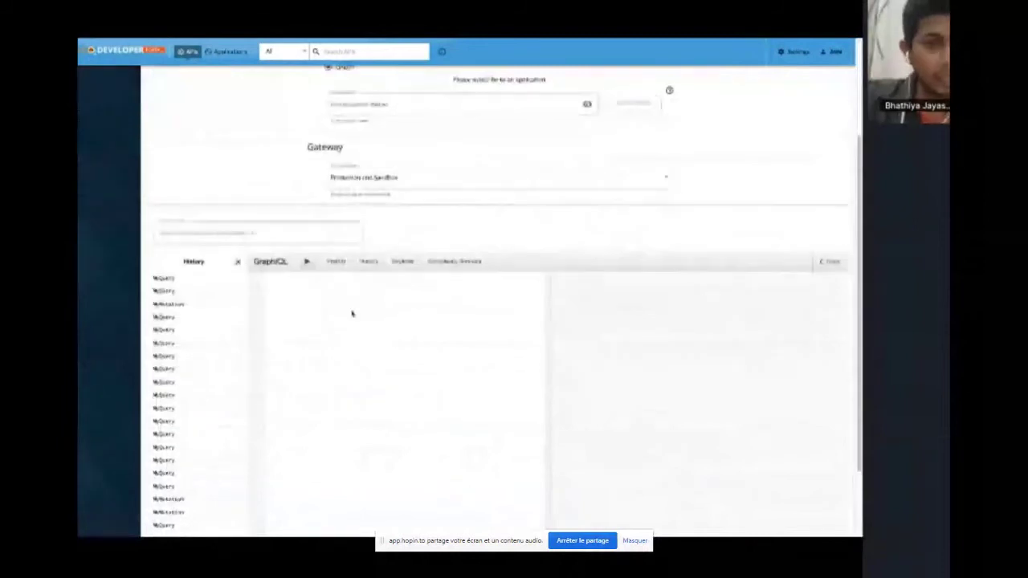
scroll(347, 316, "down", 1)
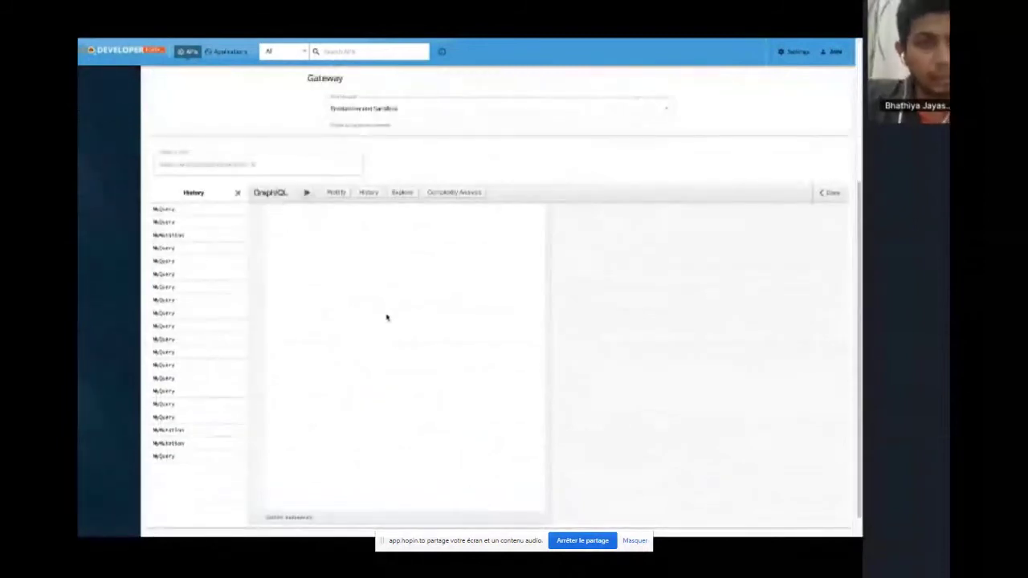
left_click(406, 193)
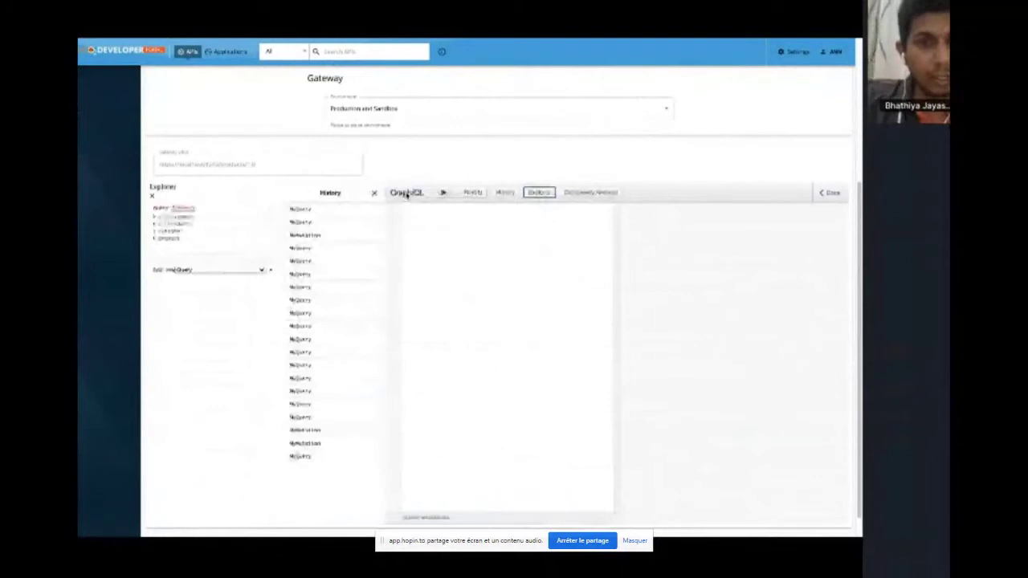
left_click(373, 193)
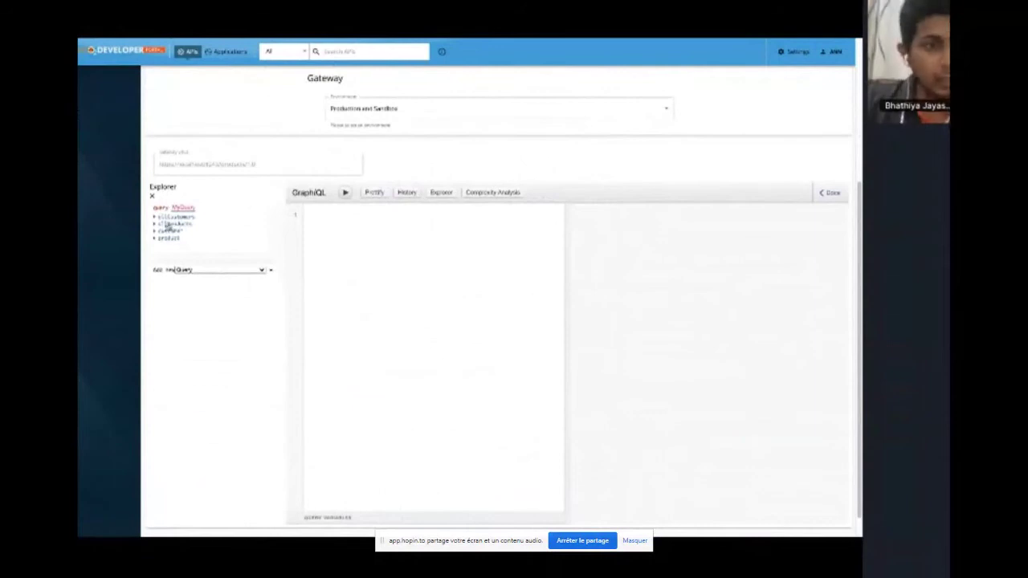
Build an allProducts query selecting category, description, id and name
left_click(167, 225)
left_click(161, 231)
left_click(161, 246)
left_click(162, 254)
left_click(162, 262)
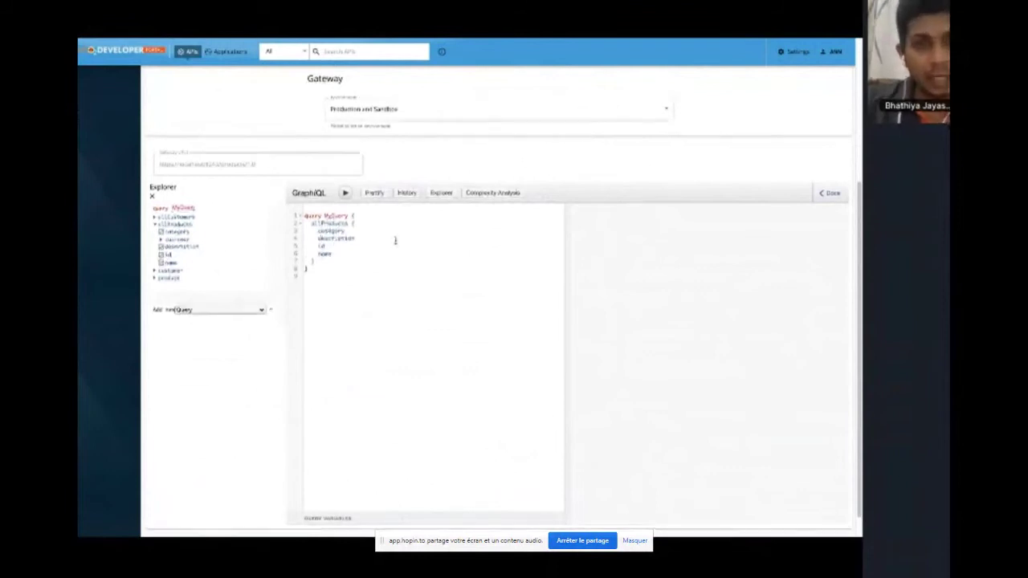
scroll(395, 240, "up", 2)
left_click(408, 135)
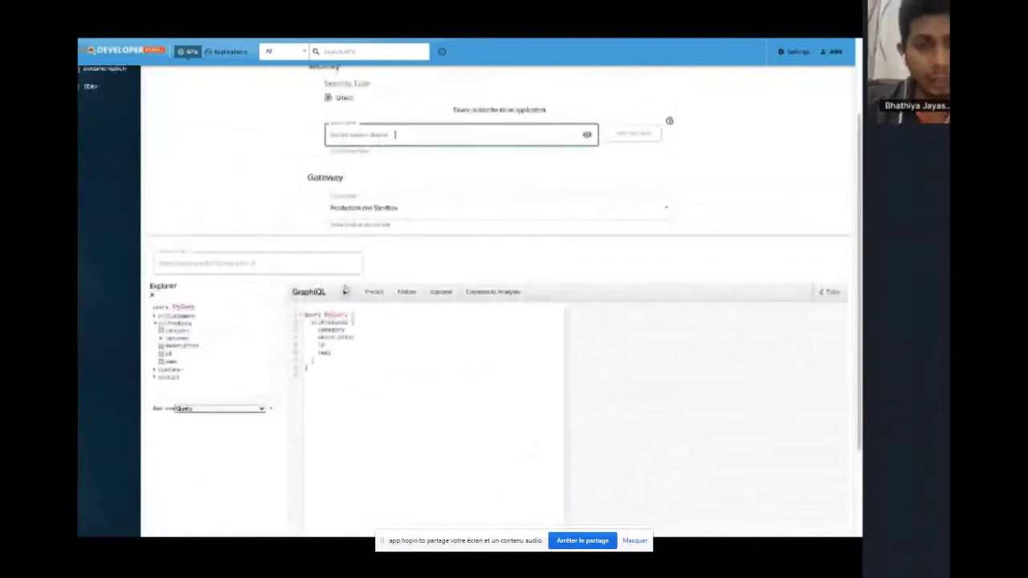
Run the allProducts query in GraphiQL
left_click(345, 291)
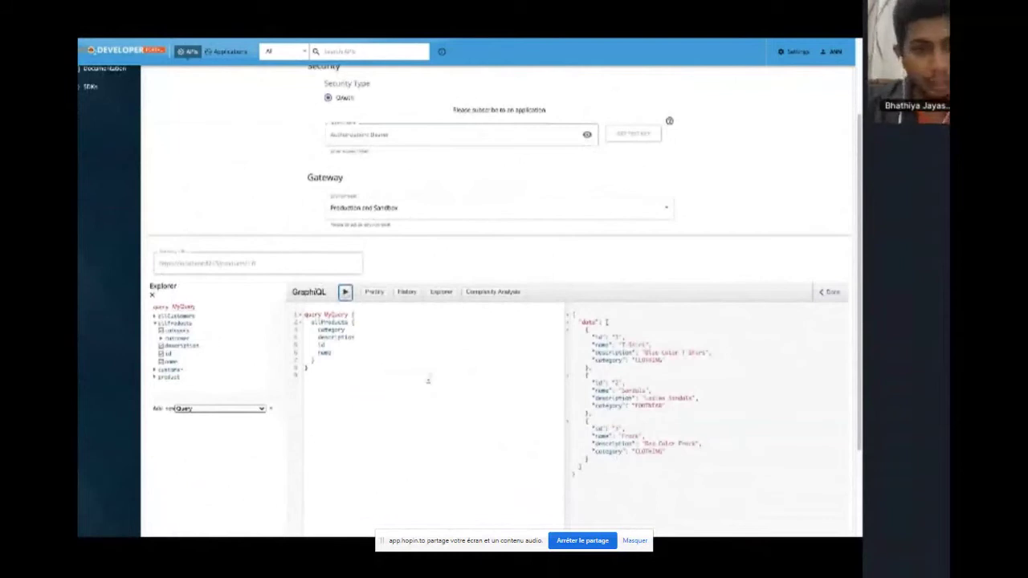
scroll(428, 381, "down", 1)
scroll(429, 381, "down", 1)
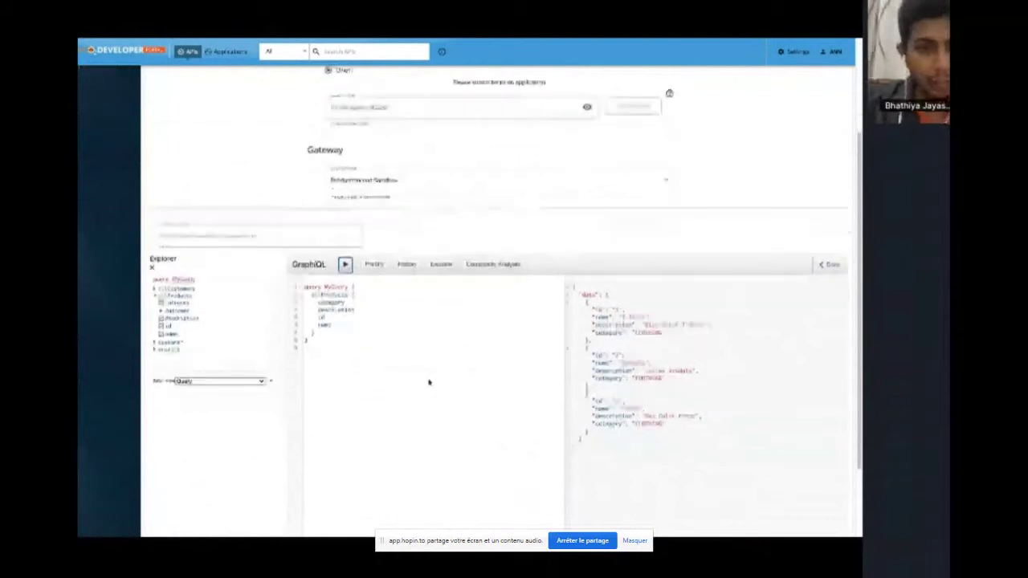
Add nested customer id and name, rerun to get Invalid Credentials, then reopen ProductsAPI Operations
left_click(163, 312)
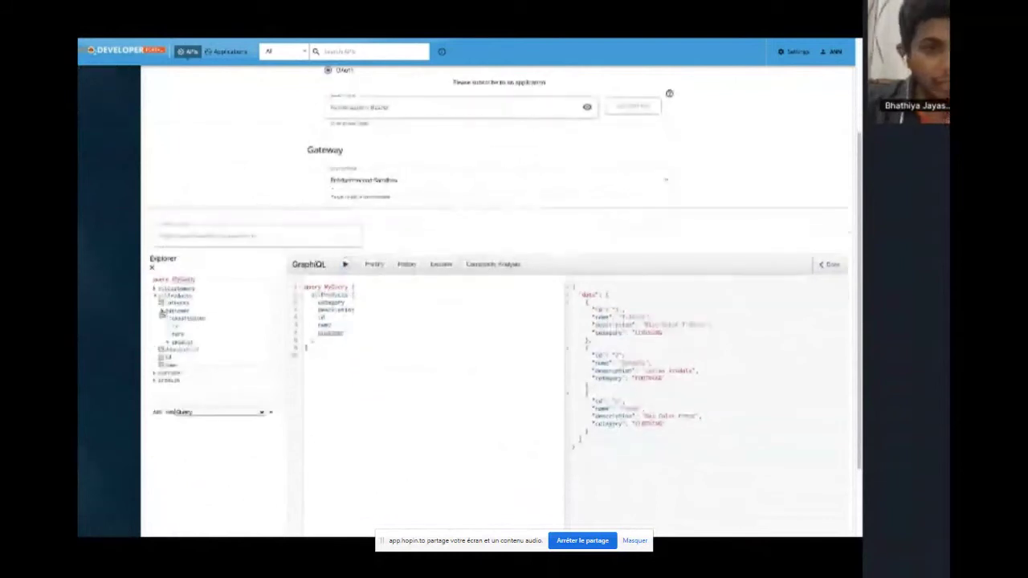
left_click(169, 327)
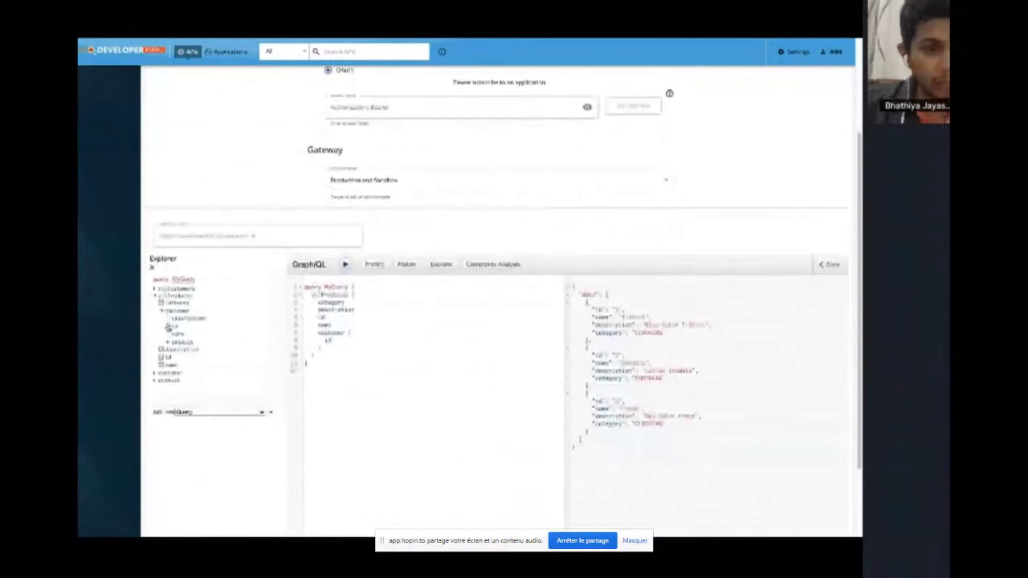
left_click(169, 335)
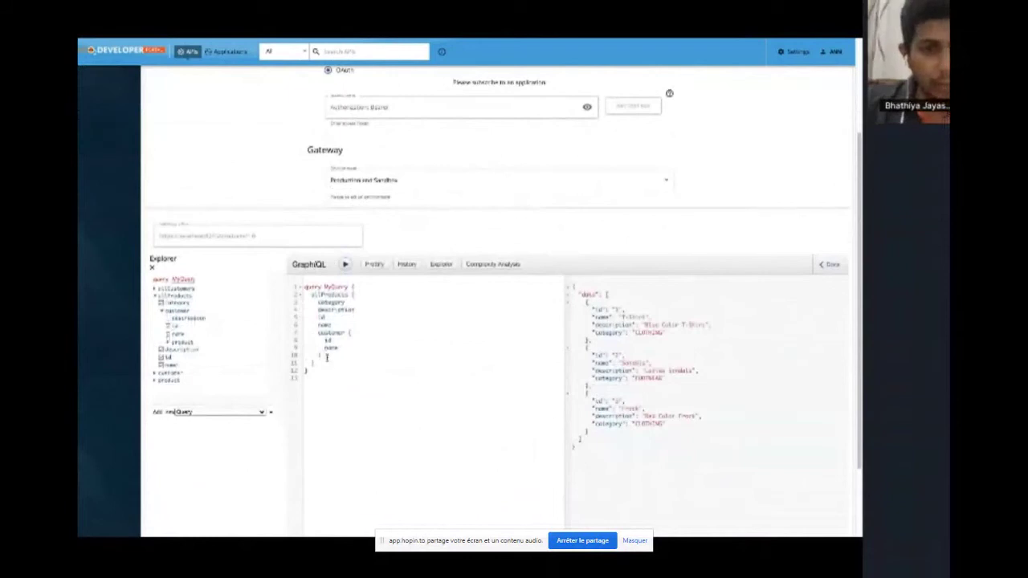
left_click(304, 346)
left_click_drag(305, 332, 337, 355)
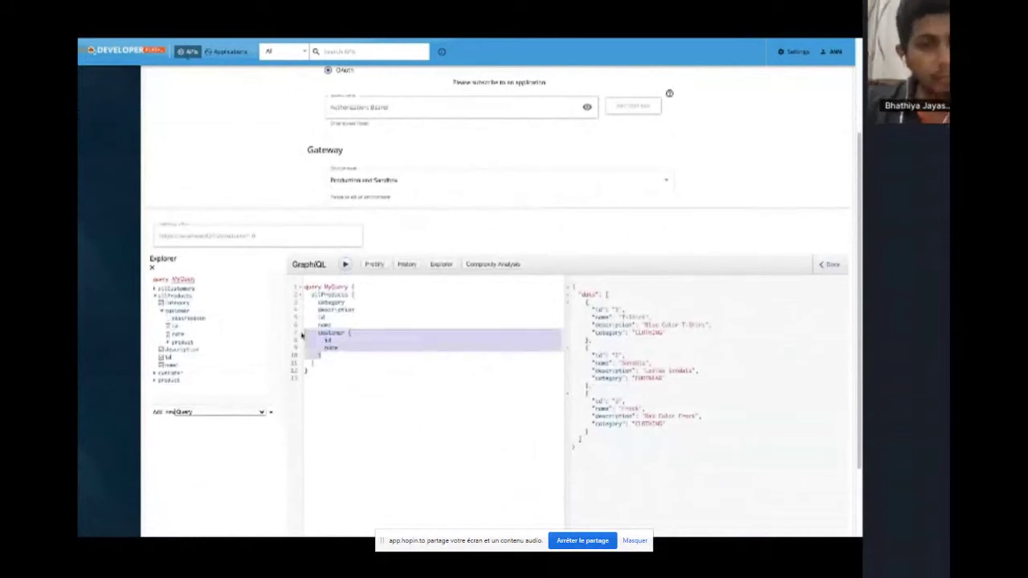
left_click(374, 340)
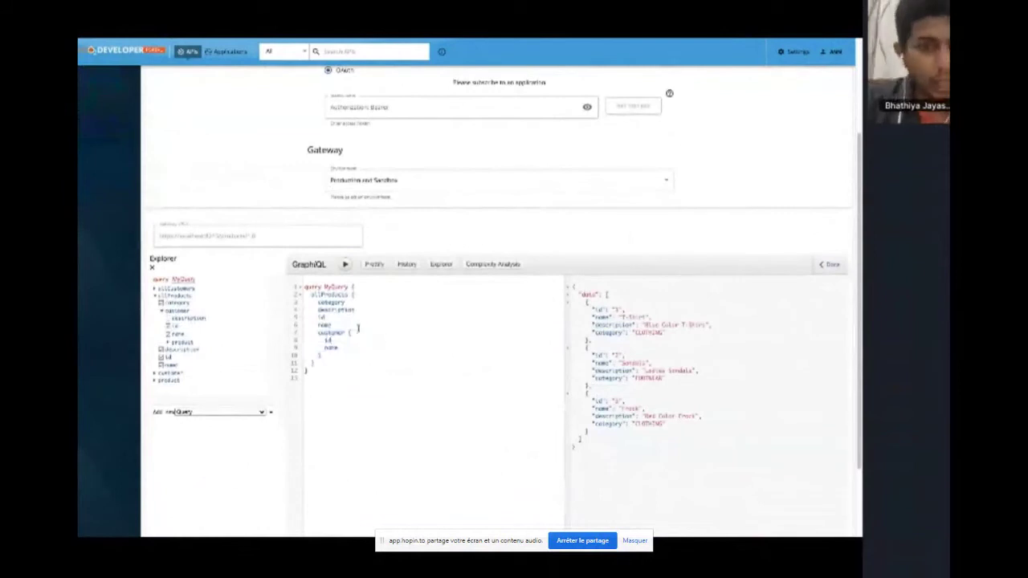
left_click_drag(358, 328, 304, 332)
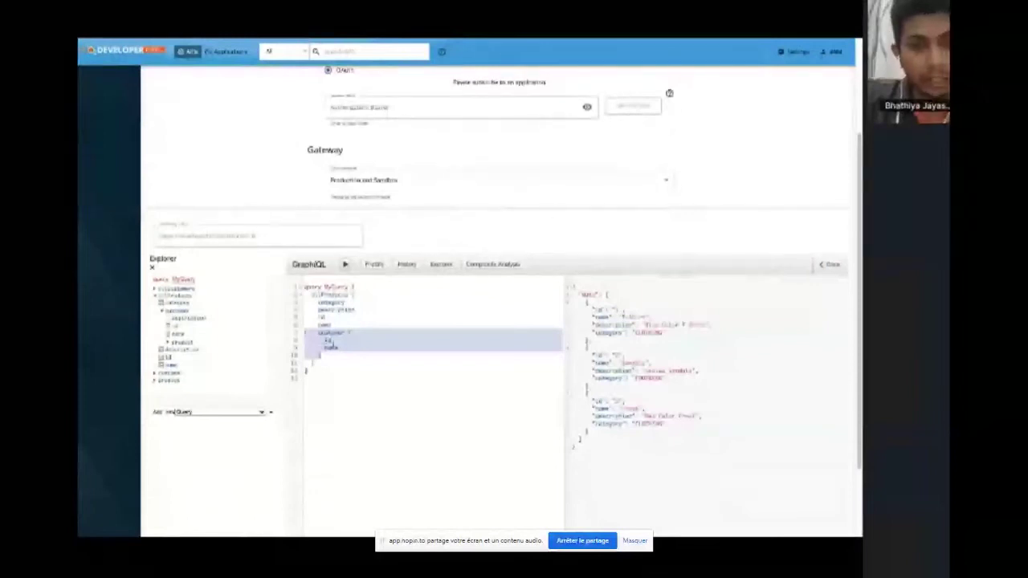
left_click(345, 265)
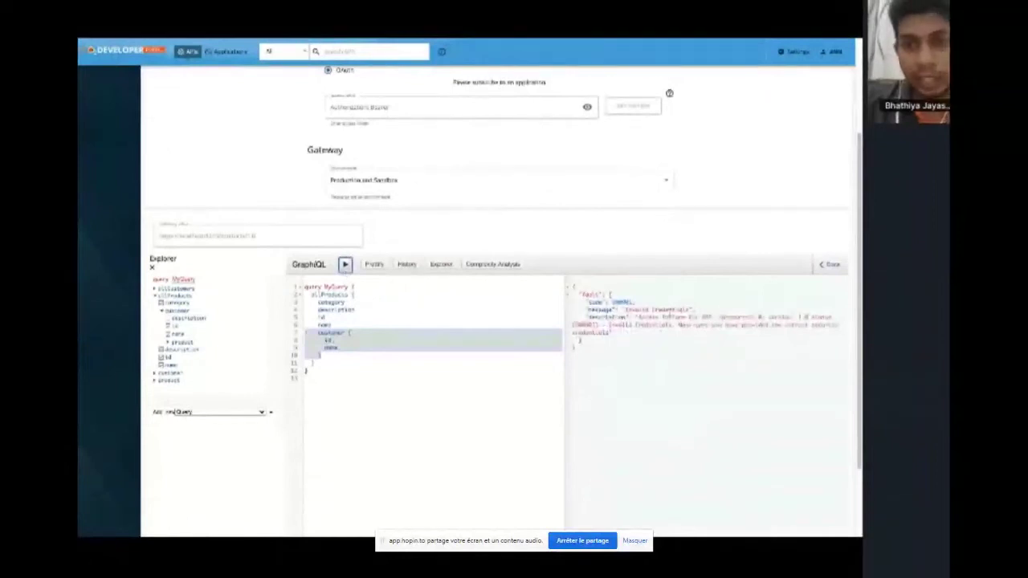
left_click(428, 341)
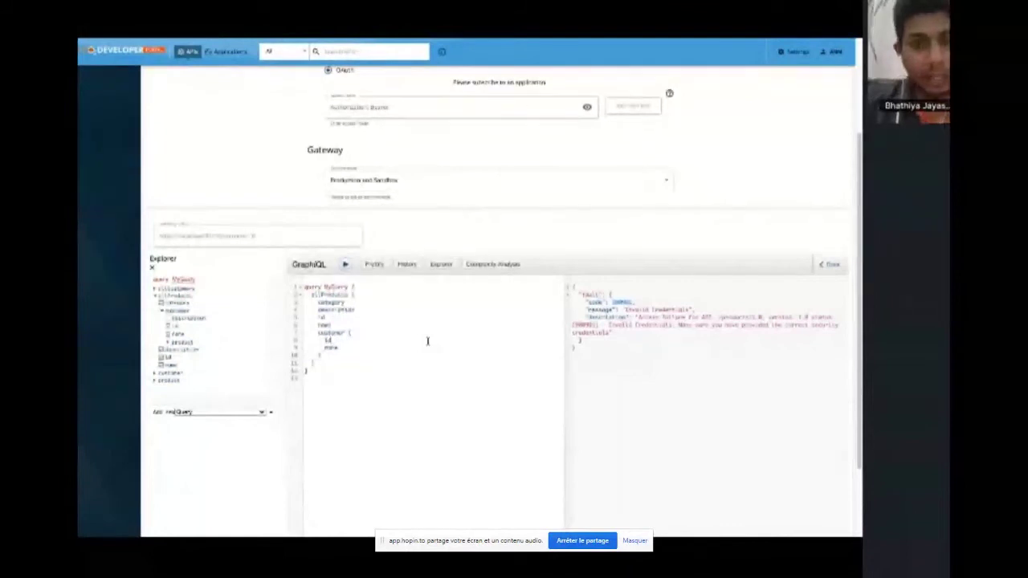
key("ctrl+Left")
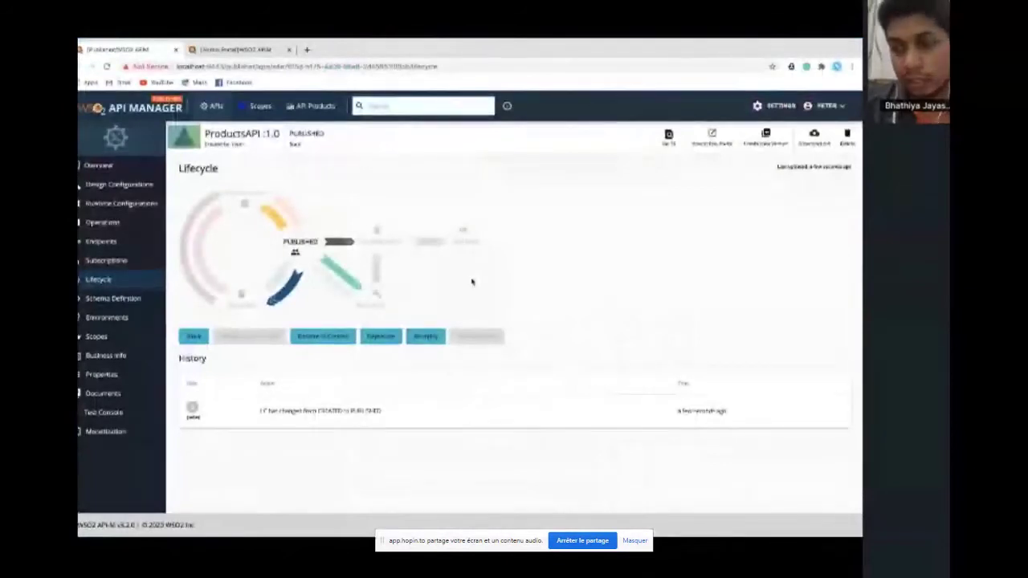
left_click(117, 224)
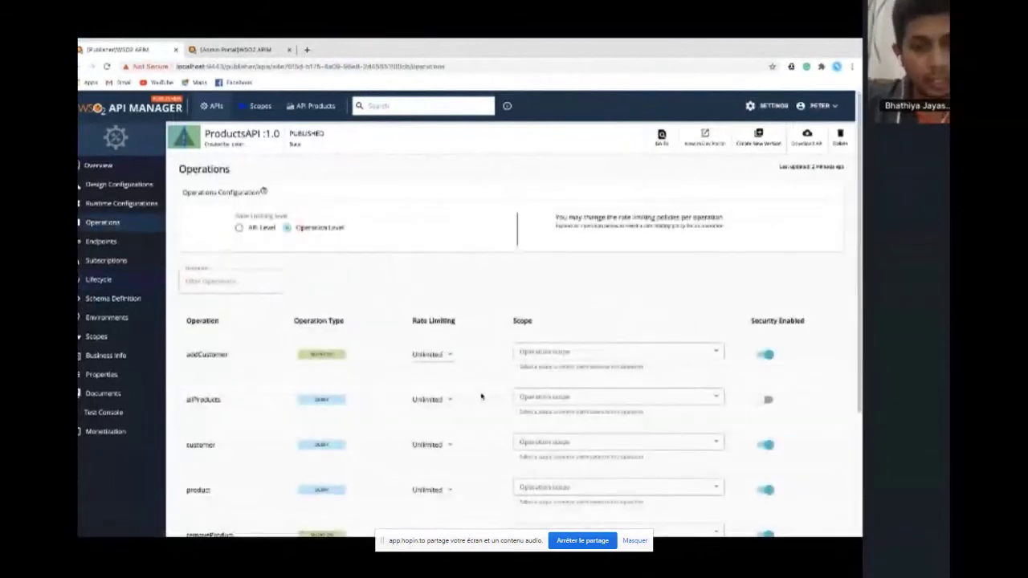
scroll(483, 395, "down", 1)
scroll(481, 396, "down", 1)
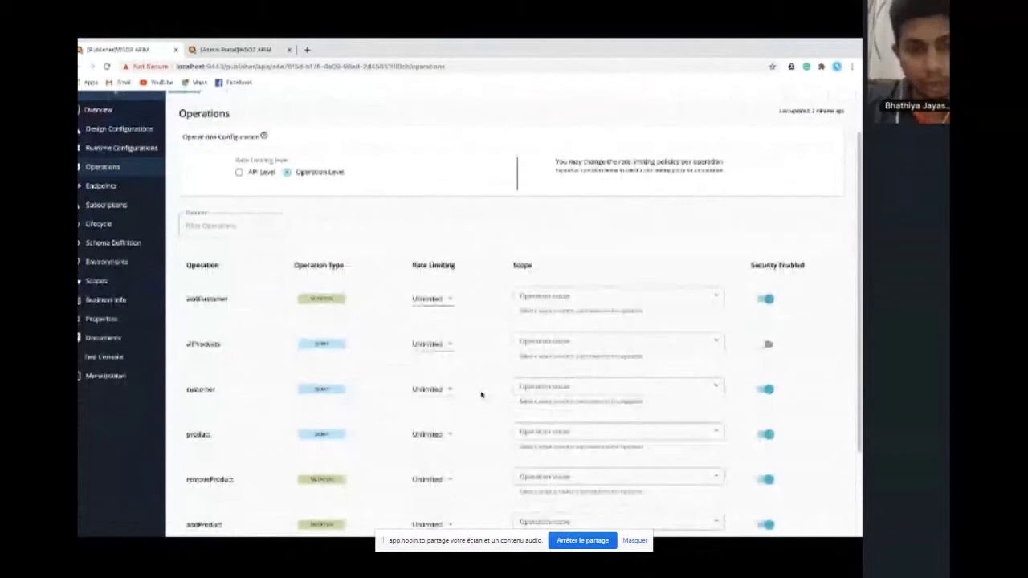
scroll(482, 394, "down", 1)
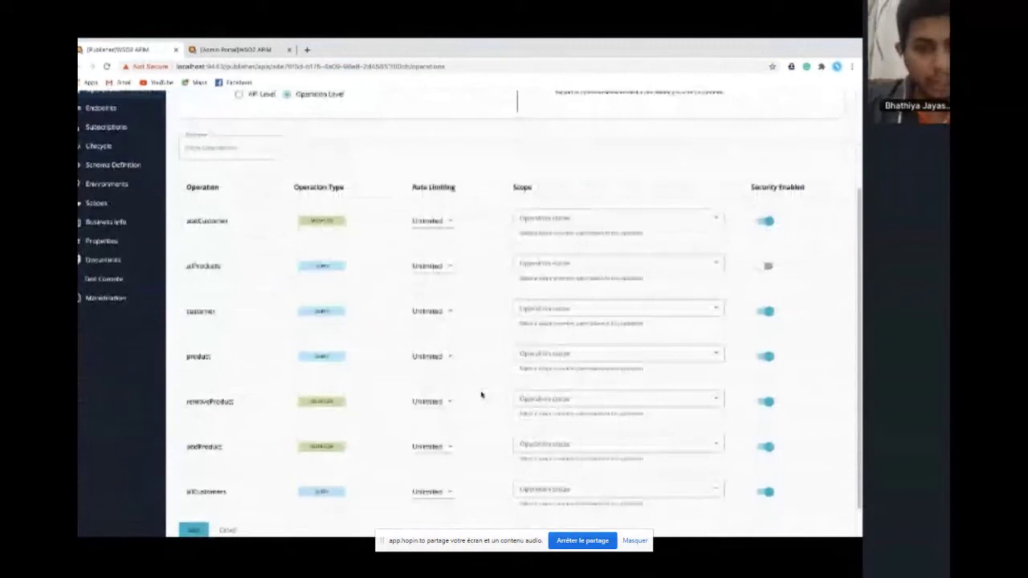
scroll(482, 395, "down", 1)
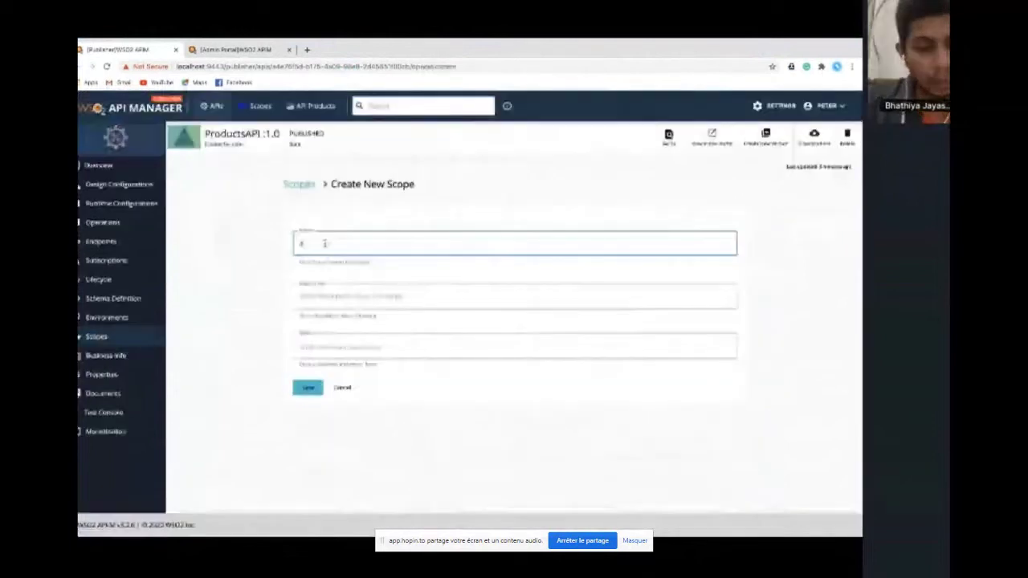
Create the add_product scope with description 'Add product scope' and a role attached
type("dd_prod")
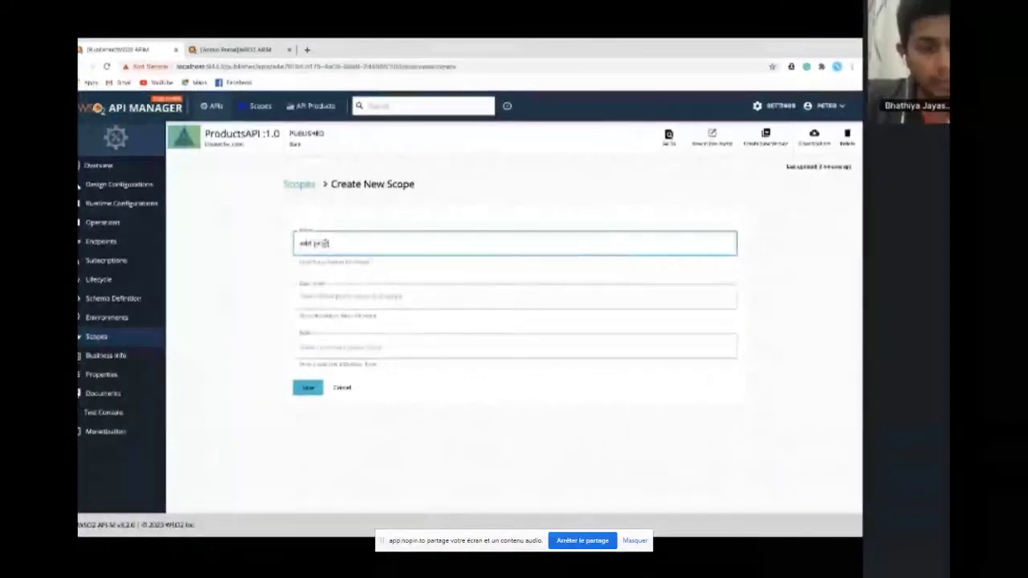
type("uct")
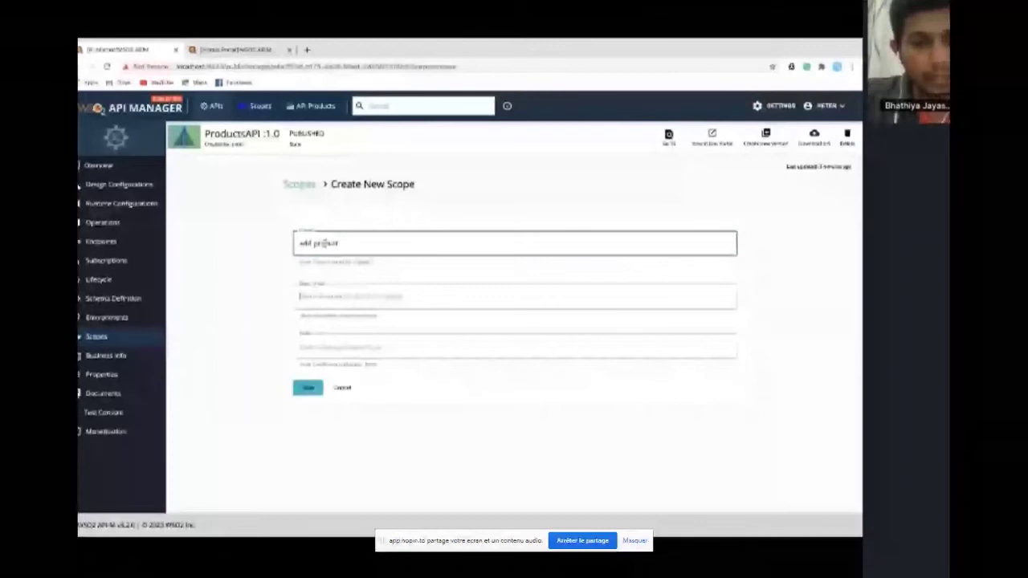
left_click(329, 296)
type("Add product scope")
left_click(341, 345)
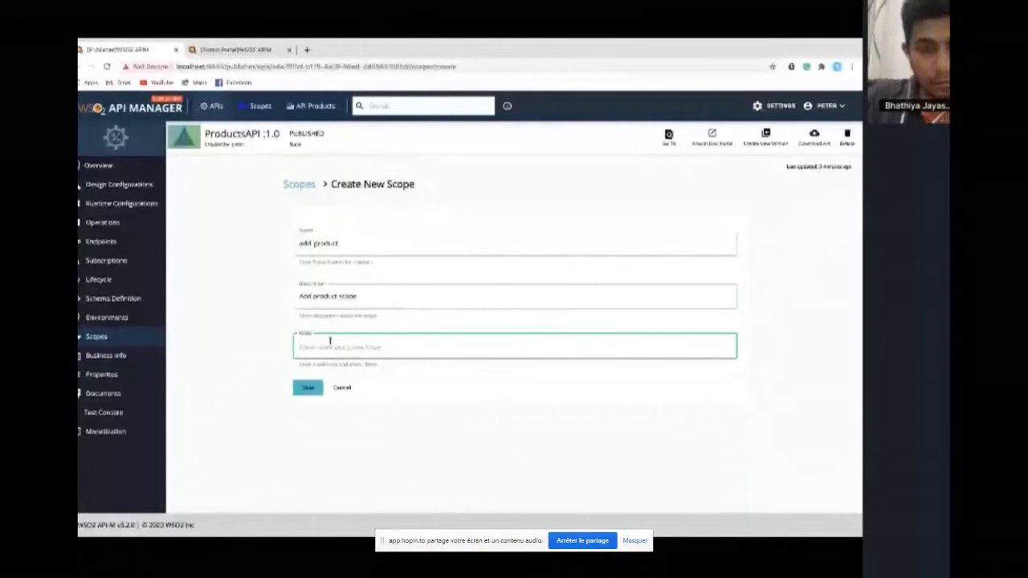
type("admin")
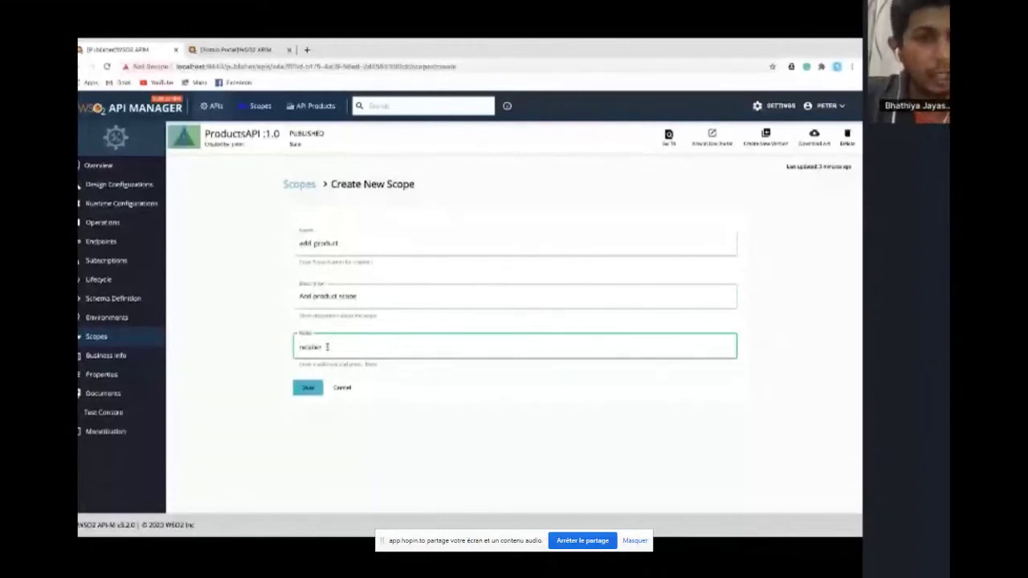
key("Return")
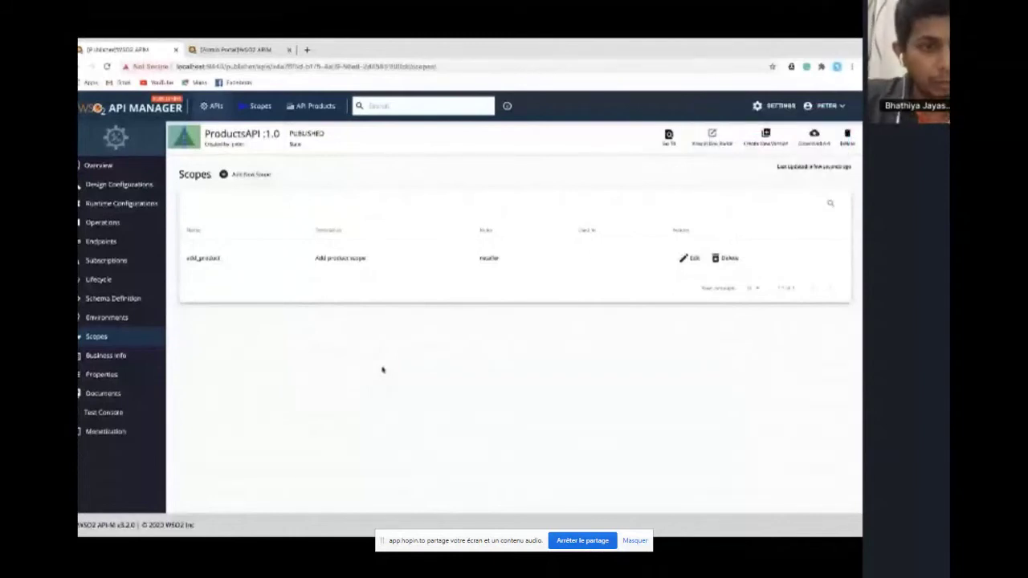
Assign the add_product scope to the addProduct operation and save the API
left_click(117, 223)
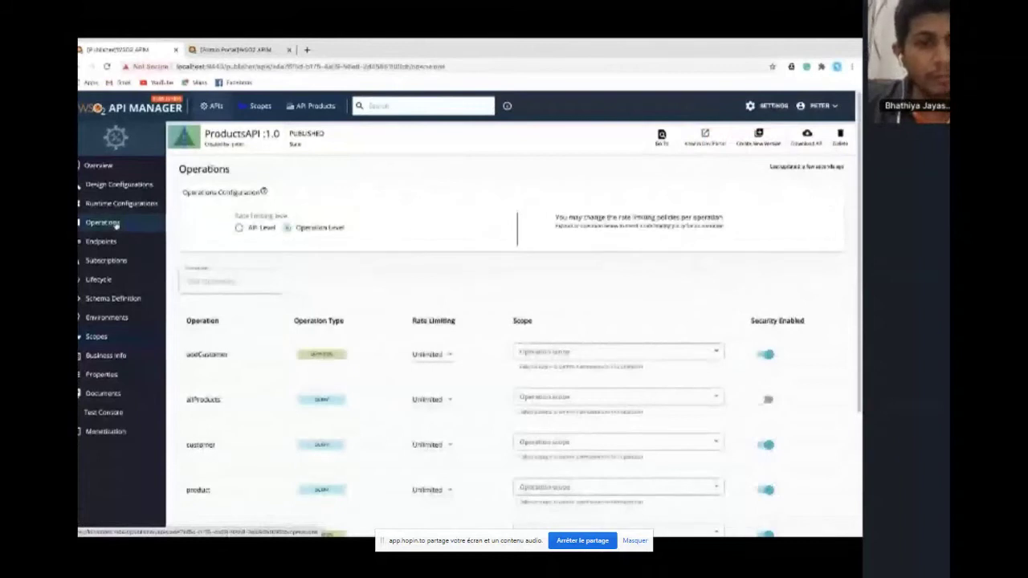
scroll(118, 226, "down", 3)
left_click(567, 410)
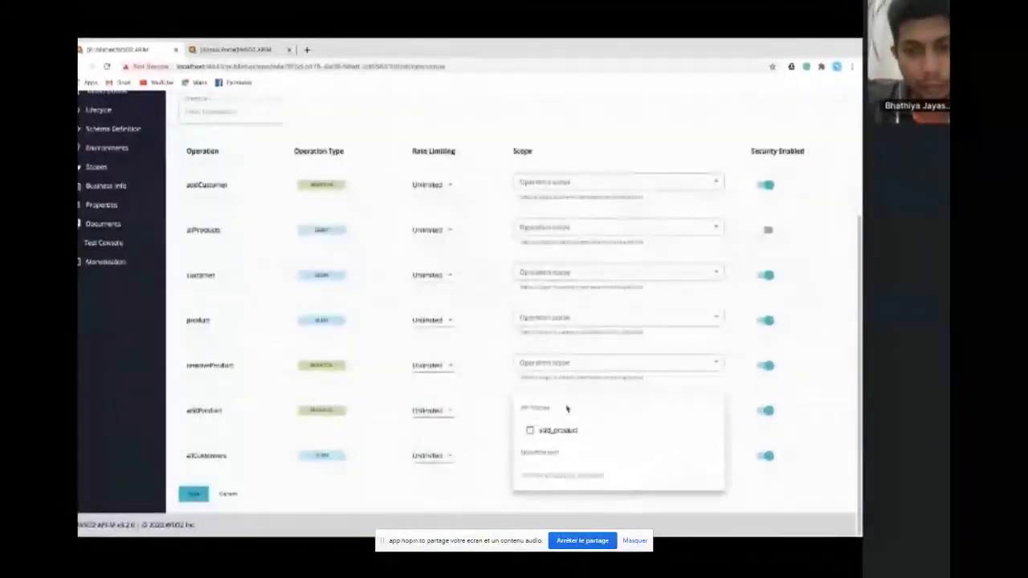
left_click(531, 430)
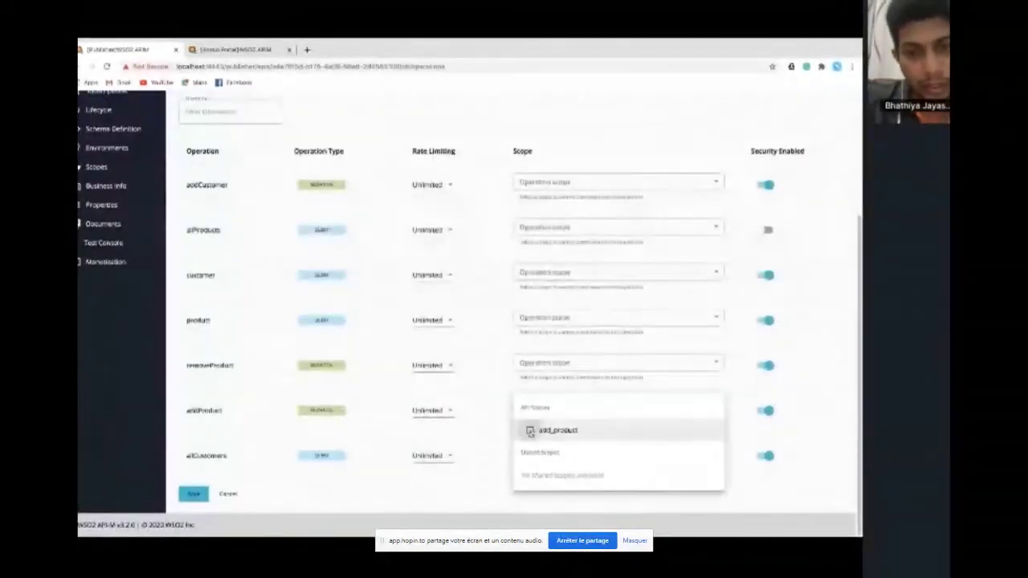
left_click(481, 487)
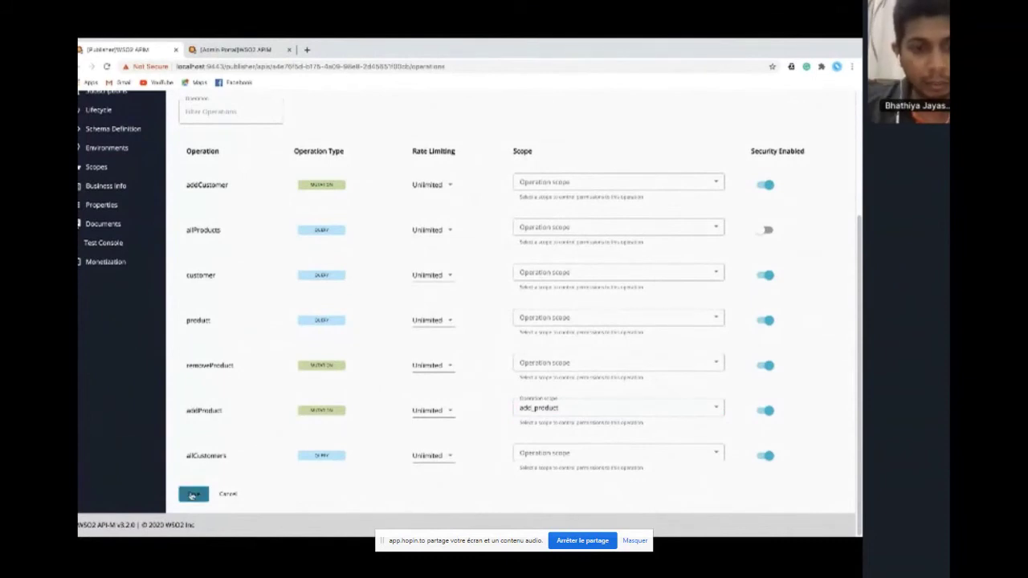
left_click(191, 495)
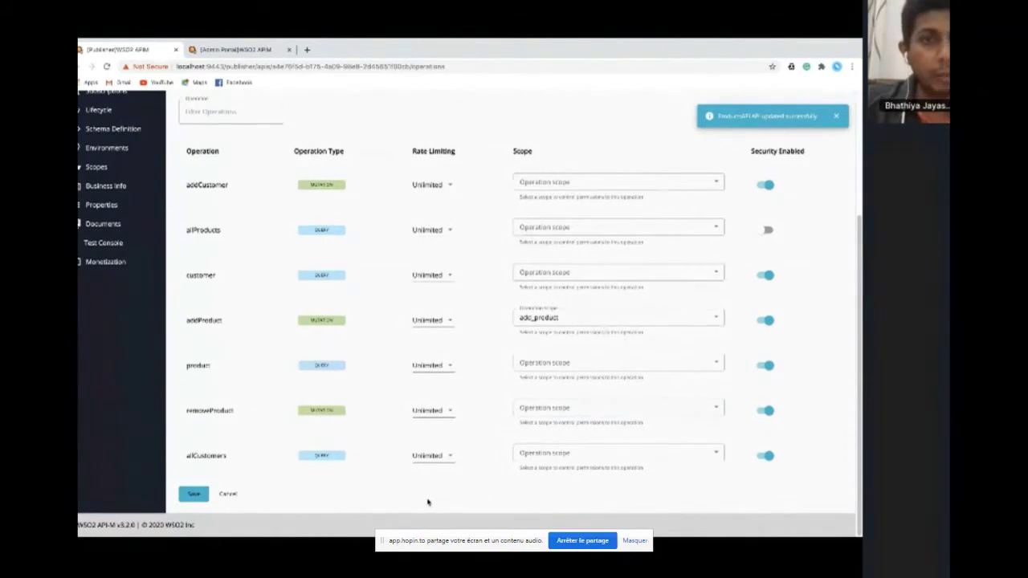
key("alt+Tab")
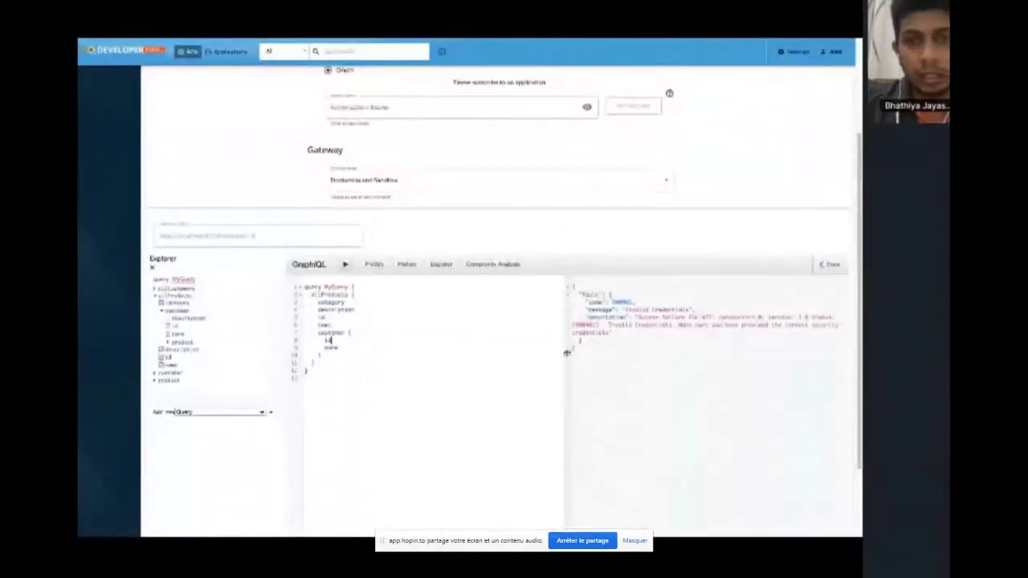
Clear the GraphiQL editor and add a new empty mutation from the Explorer
scroll(566, 351, "up", 2)
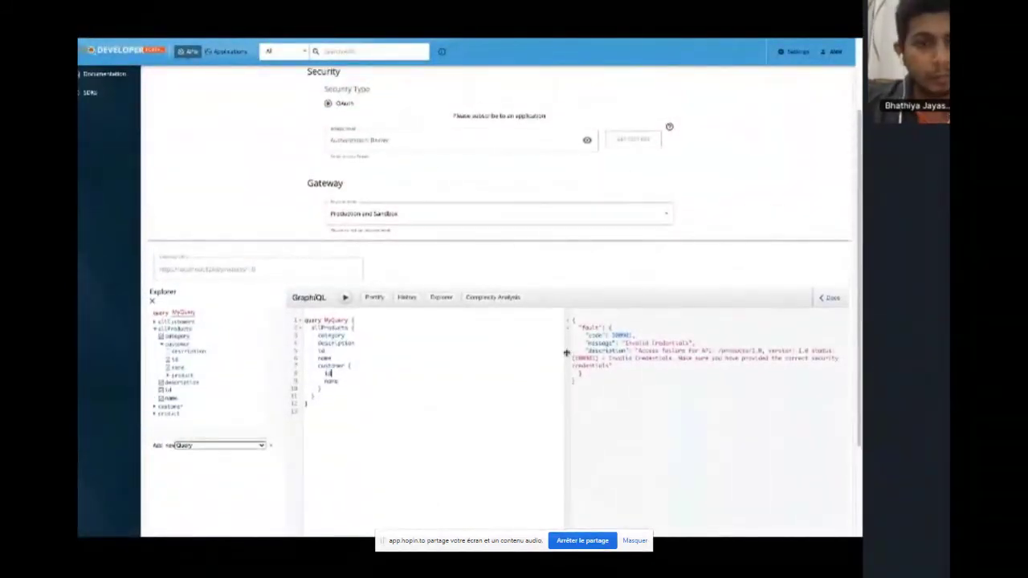
scroll(454, 354, "up", 3)
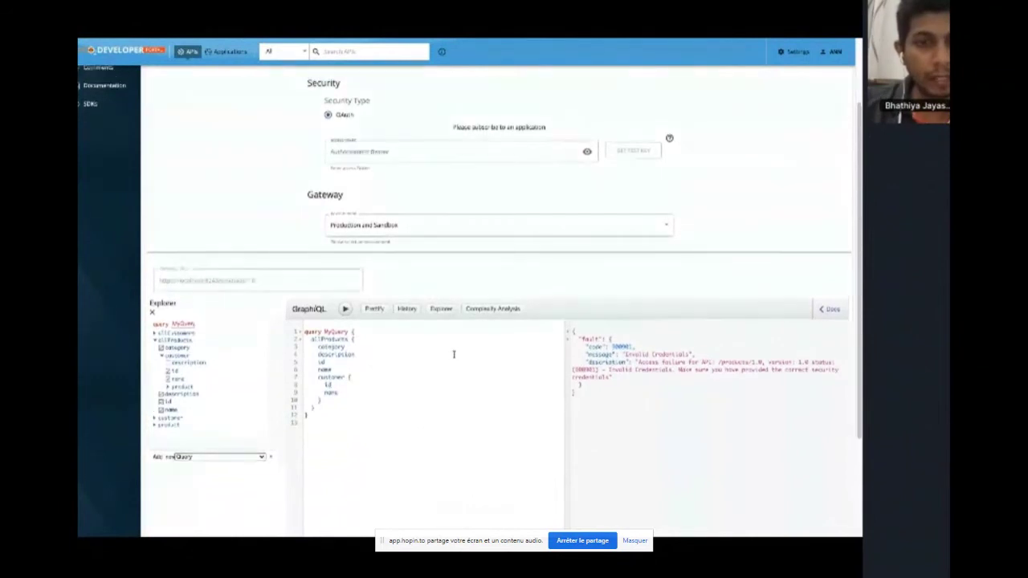
scroll(452, 353, "down", 4)
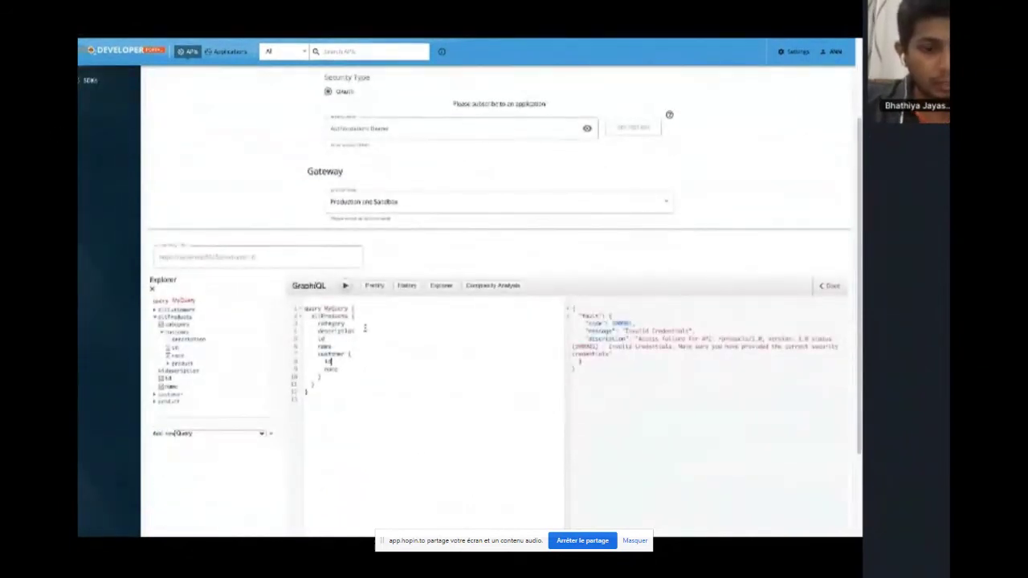
key("ctrl+a")
key("Delete")
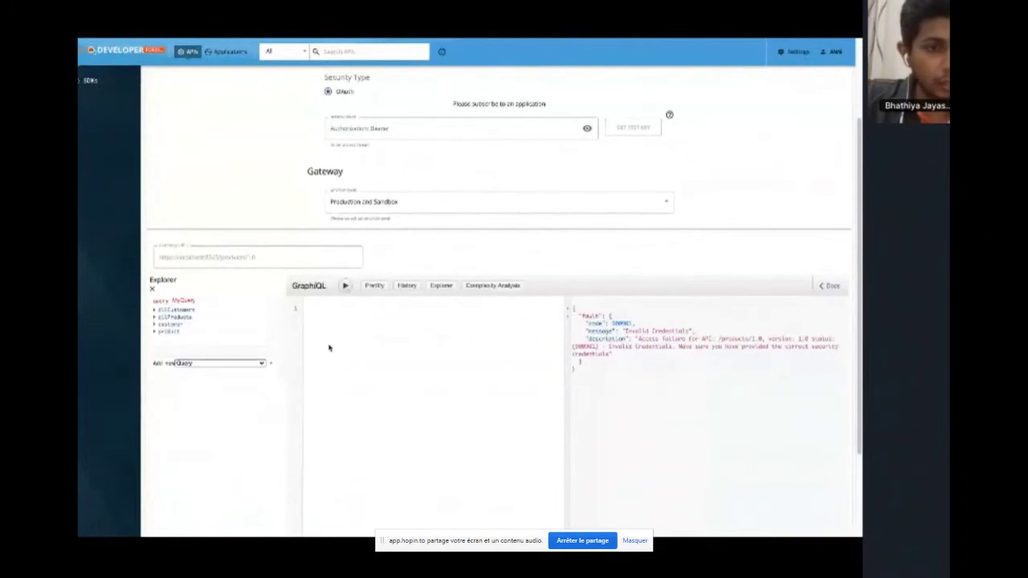
left_click(257, 364)
left_click(253, 370)
left_click(270, 365)
Build an addProduct mutation for Leather Shoes in CLOTHING returning id and name
scroll(270, 365, "down", 2)
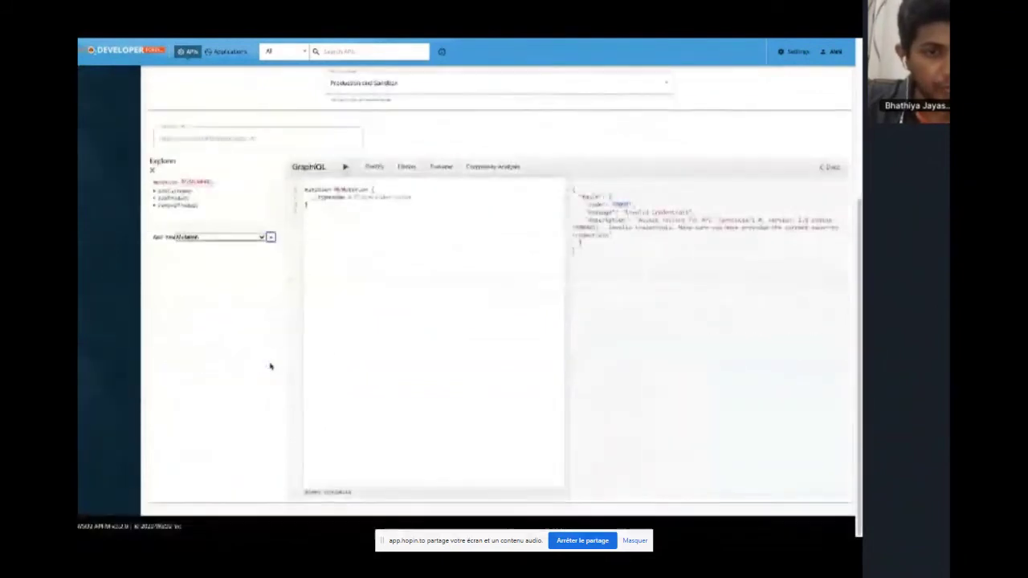
left_click(175, 199)
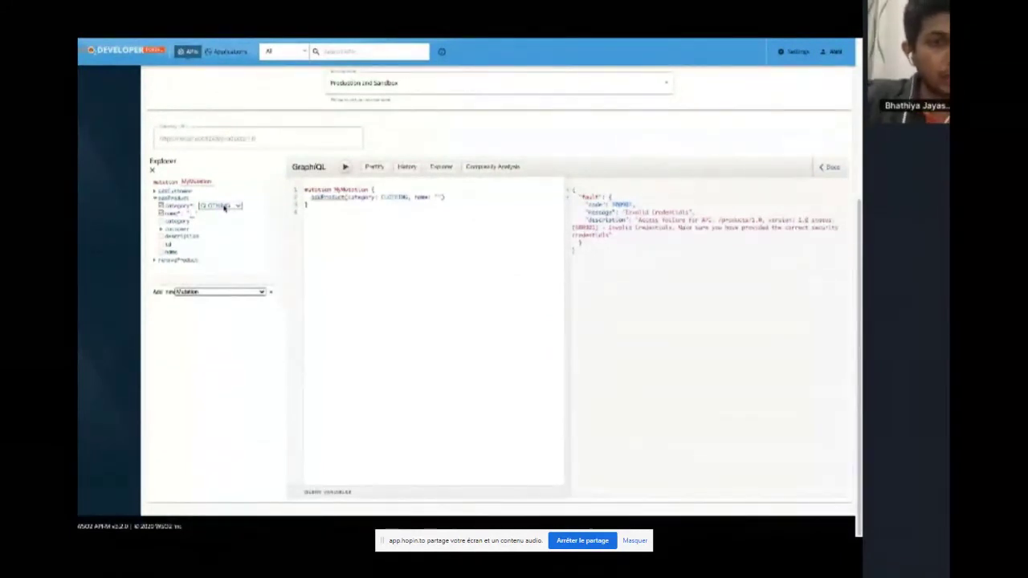
type("Lea")
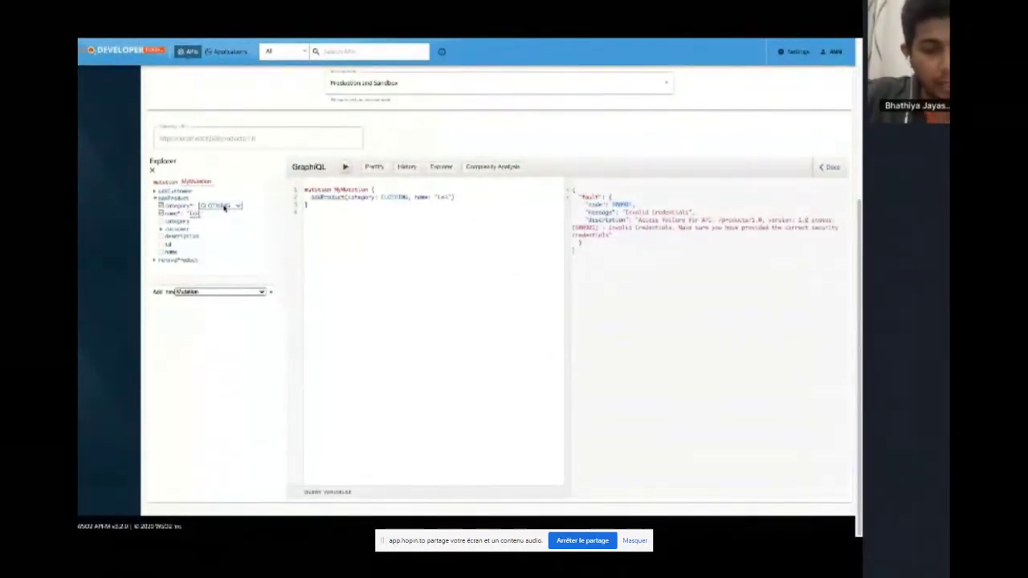
type("ther Shoes")
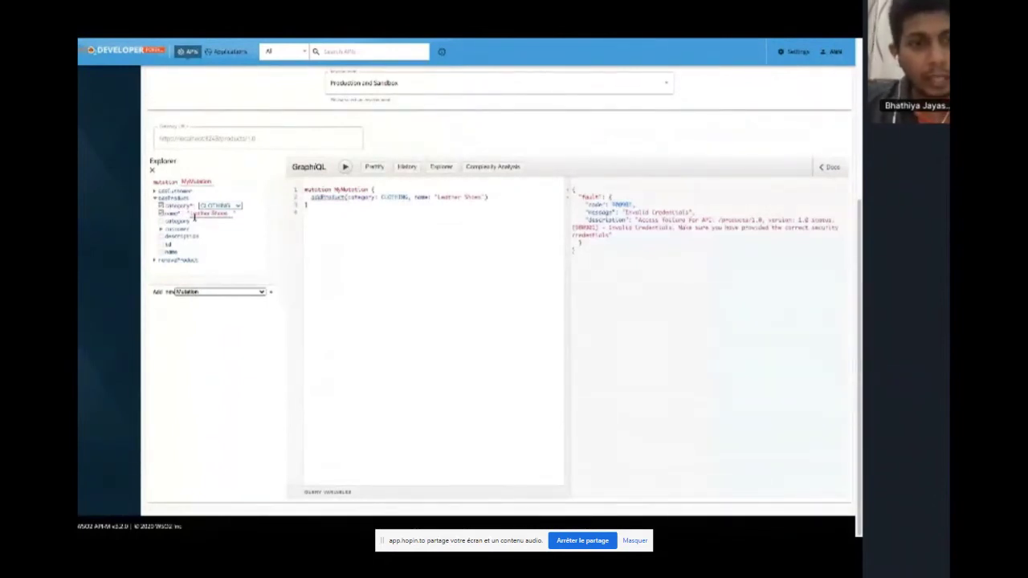
left_click(167, 245)
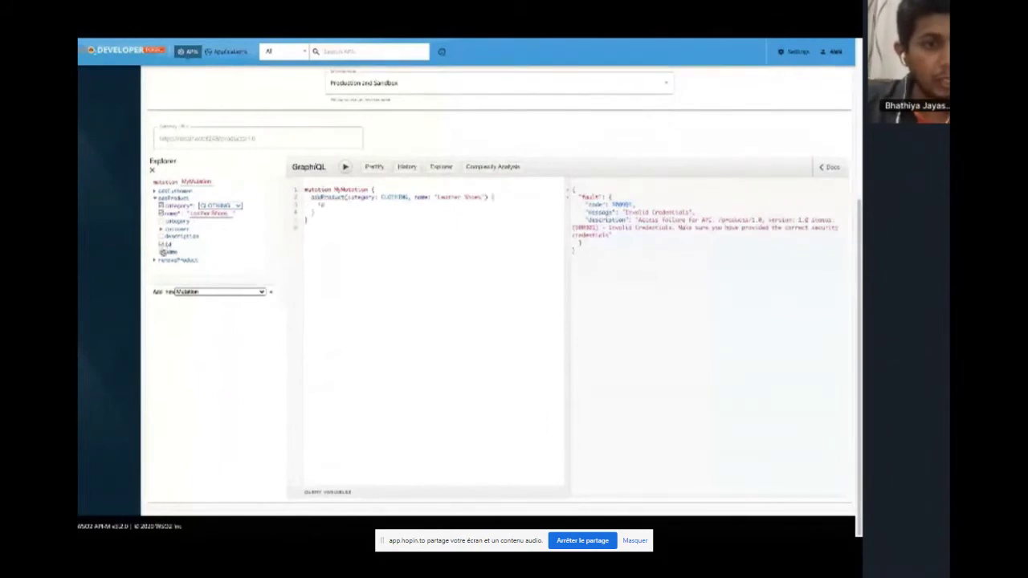
left_click(163, 252)
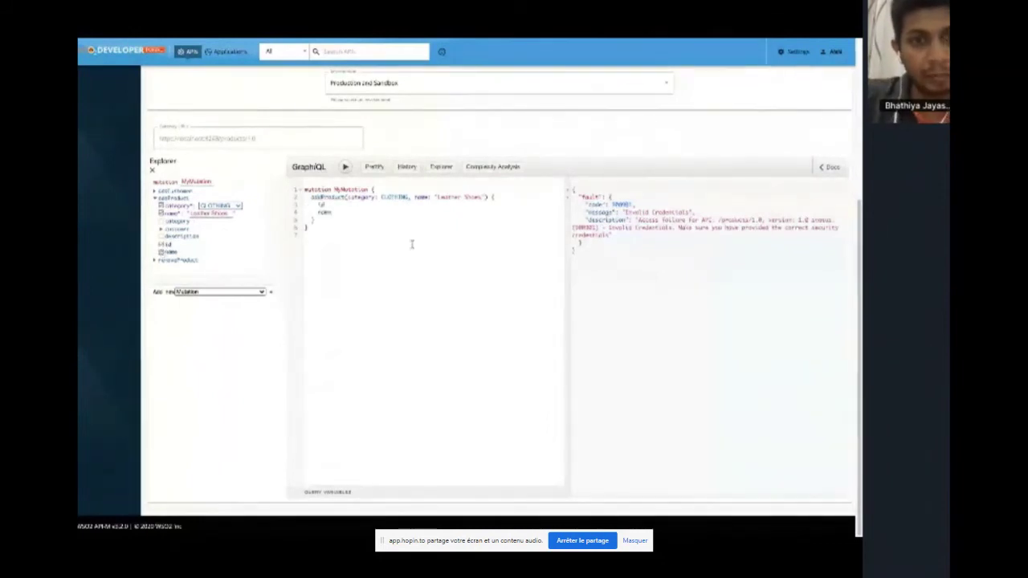
scroll(423, 245, "up", 1)
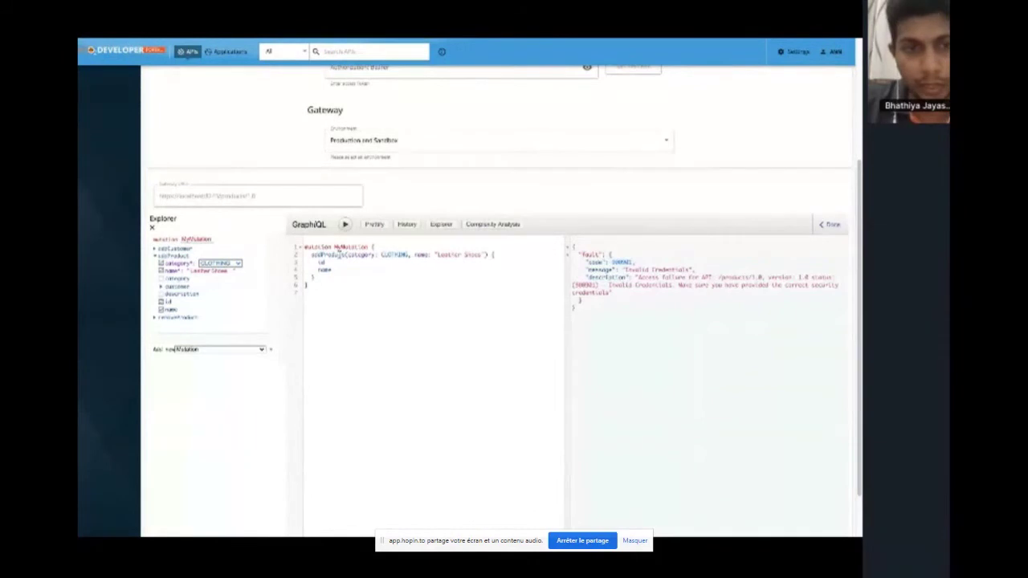
scroll(489, 266, "up", 3)
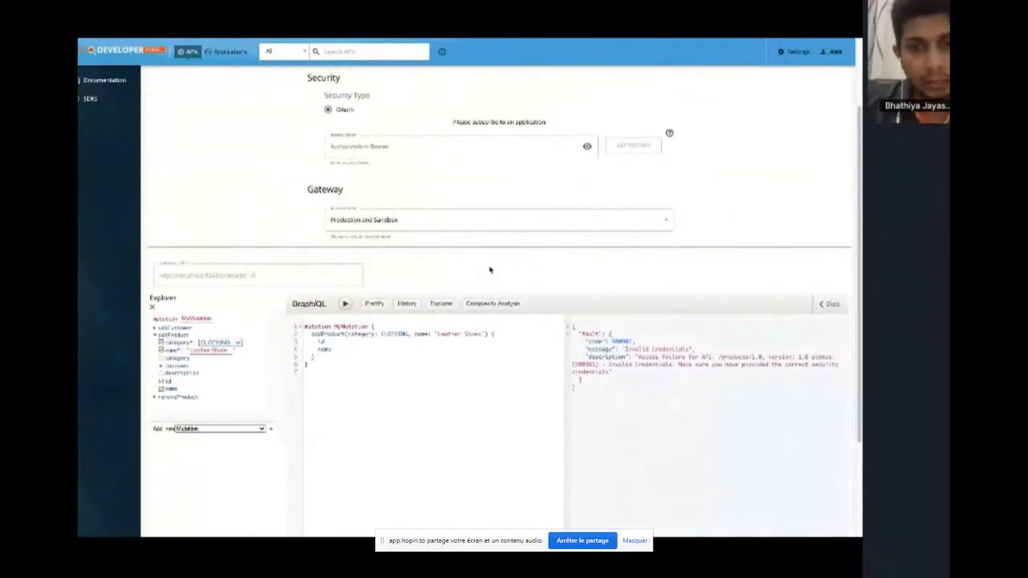
scroll(489, 270, "up", 3)
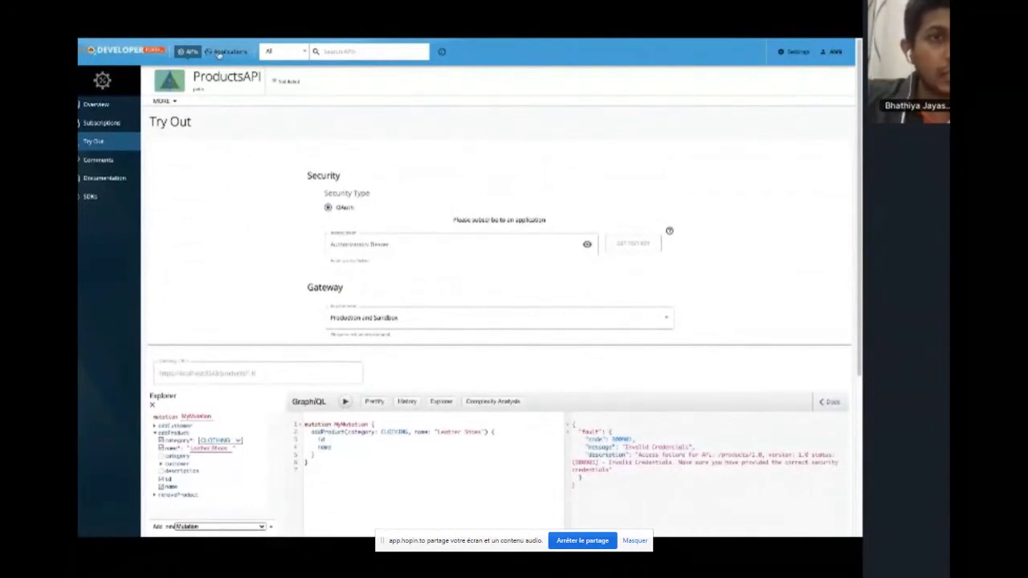
Subscribe ProductsApp to ProductsAPI with the Unlimited throttling policy and go to the API's Try Out page
left_click(177, 53)
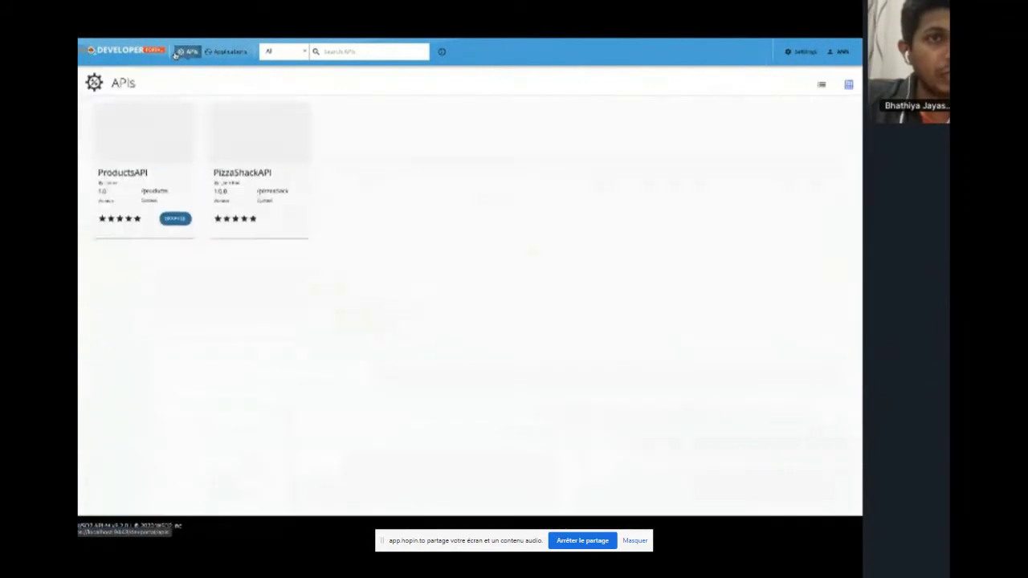
left_click(124, 139)
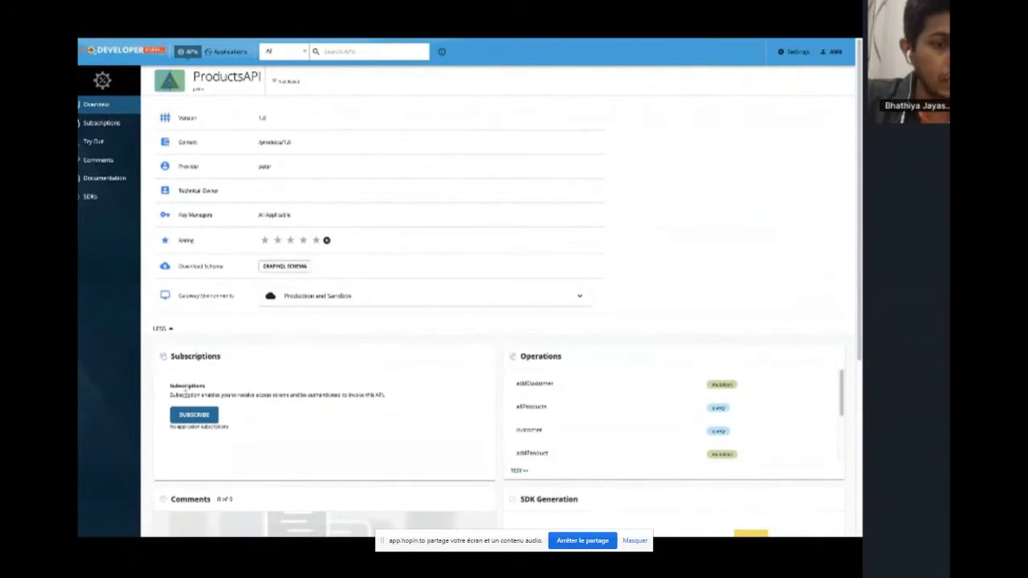
left_click(194, 415)
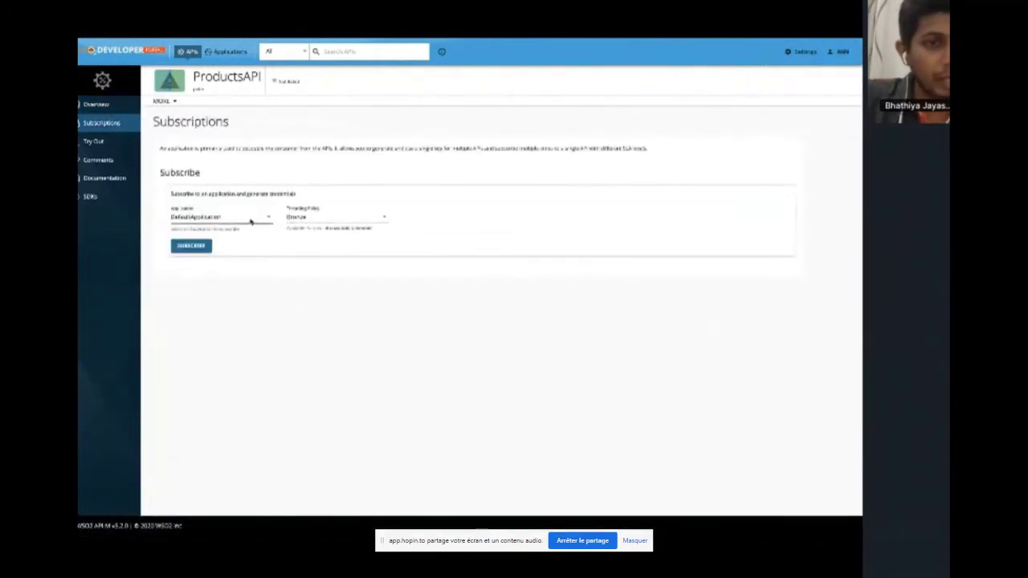
left_click(251, 222)
left_click(228, 233)
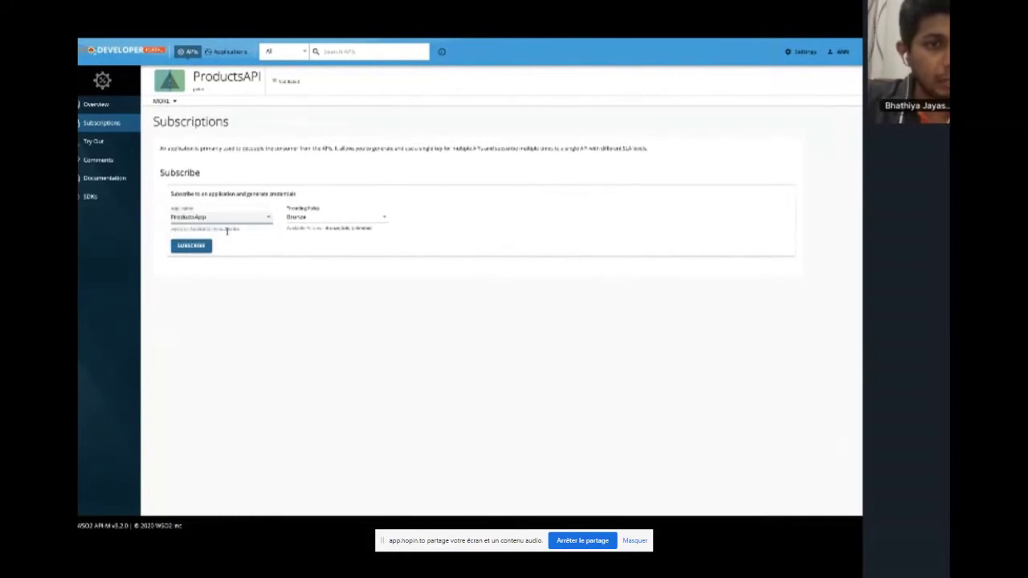
left_click(333, 221)
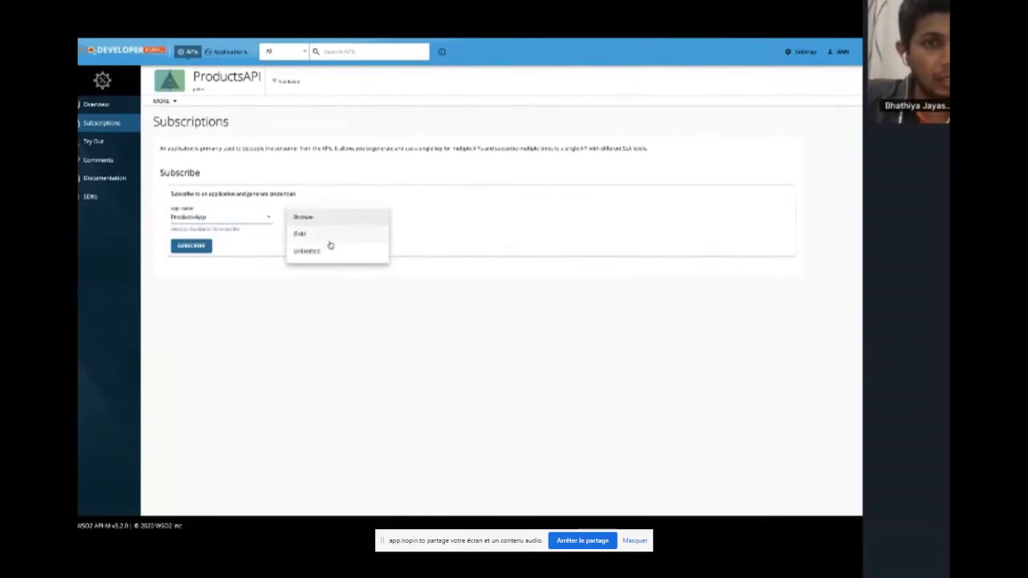
left_click(329, 252)
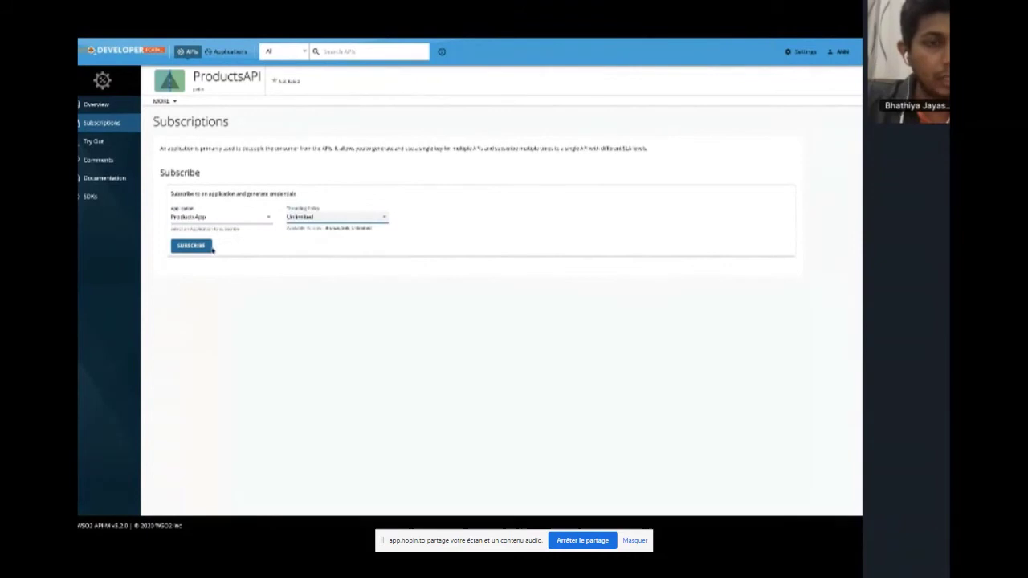
left_click(191, 246)
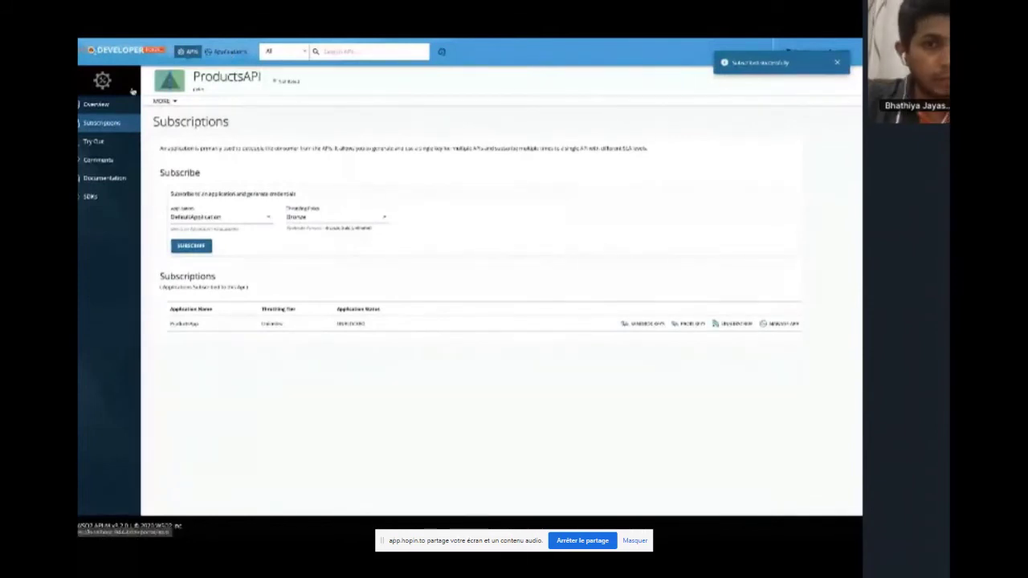
left_click(93, 142)
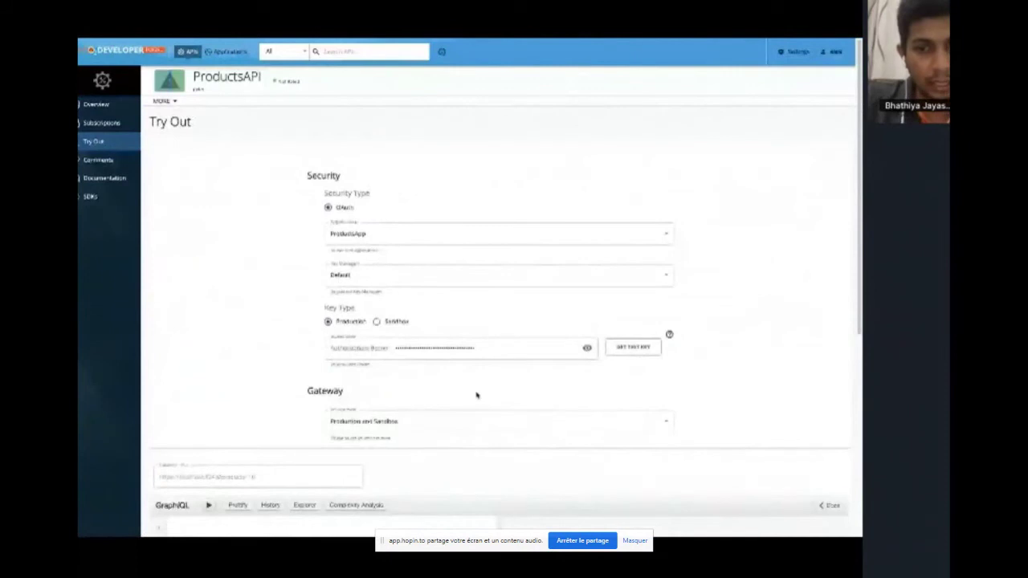
Reveal the access token and start a new empty mutation in the GraphiQL explorer
left_click(588, 349)
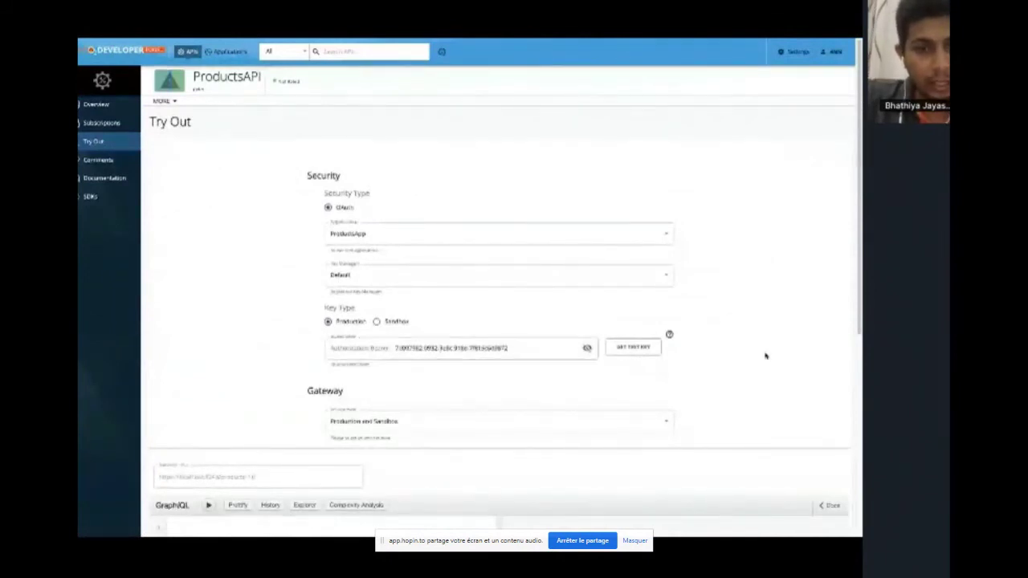
scroll(766, 355, "down", 2)
scroll(765, 355, "down", 2)
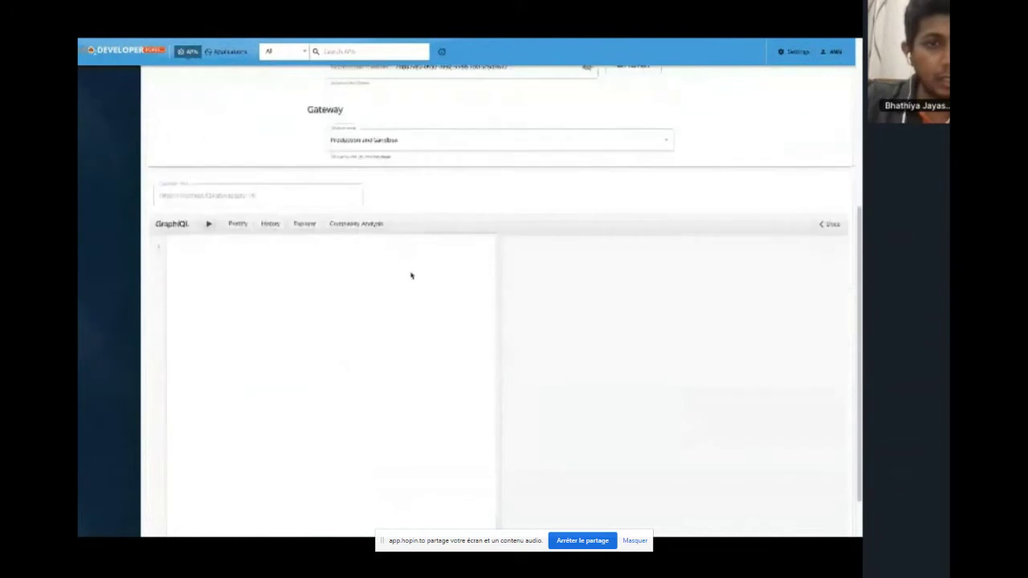
left_click(304, 224)
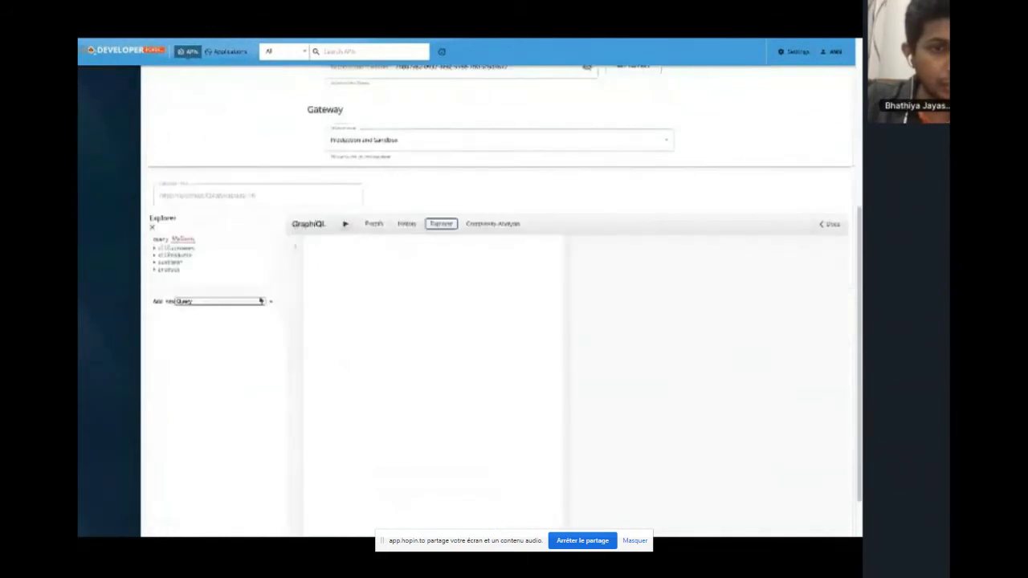
left_click(265, 301)
left_click(257, 306)
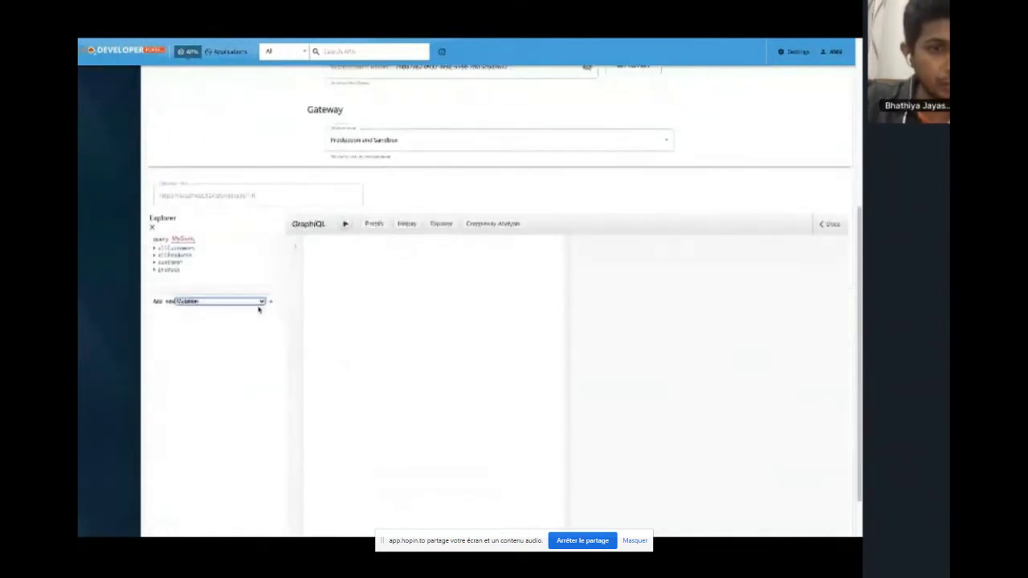
left_click(271, 302)
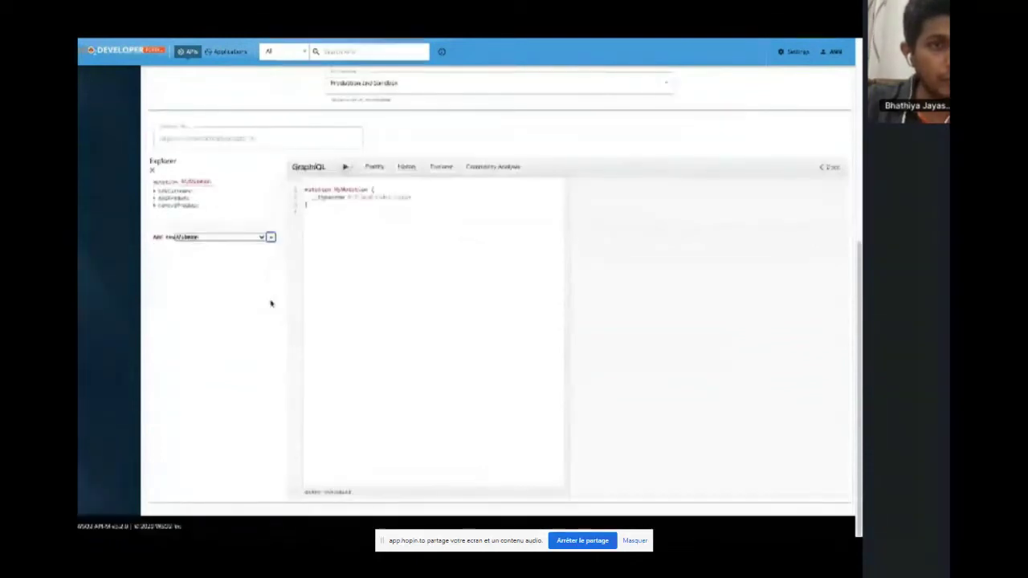
Add an addProduct call named 'Jeanher shoes' that returns the product's id and name
left_click(181, 199)
left_click(192, 212)
type("Shuater")
key("BackSpace")
key("BackSpace")
key("BackSpace")
key("BackSpace")
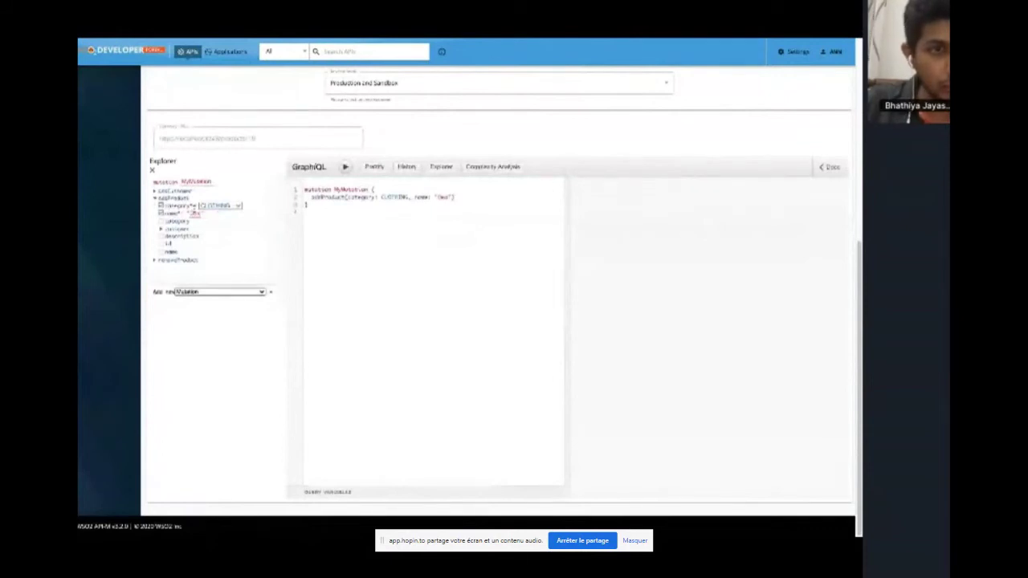
key("BackSpace")
key("BackSpace")
key("BackSpace")
type("Jean")
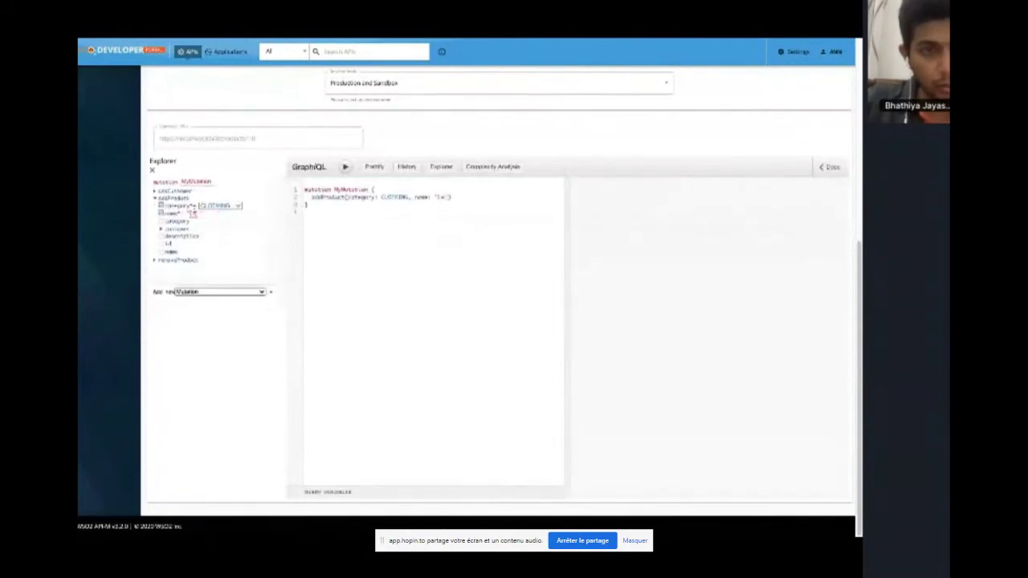
type("her shoes")
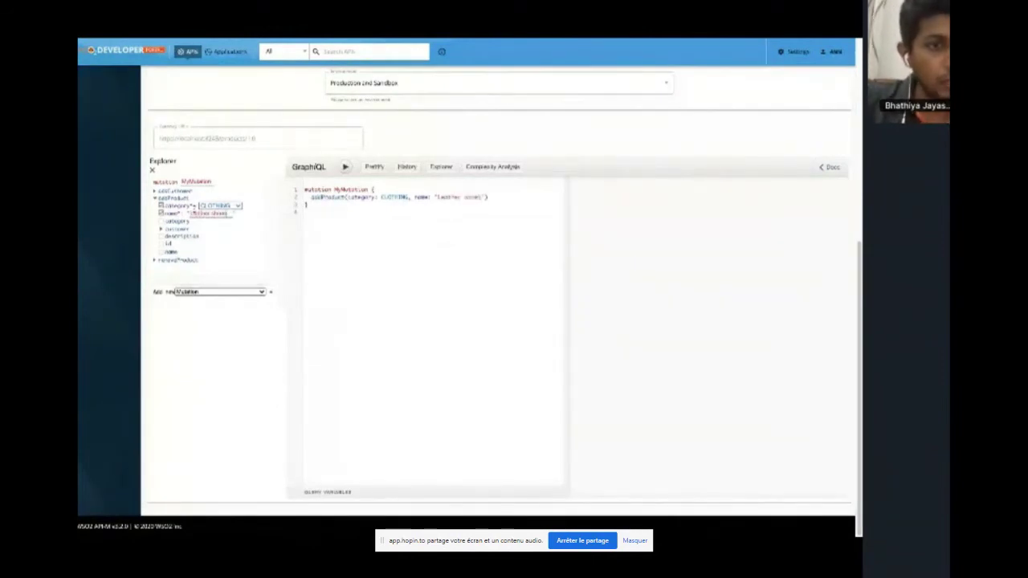
left_click(160, 243)
left_click(161, 252)
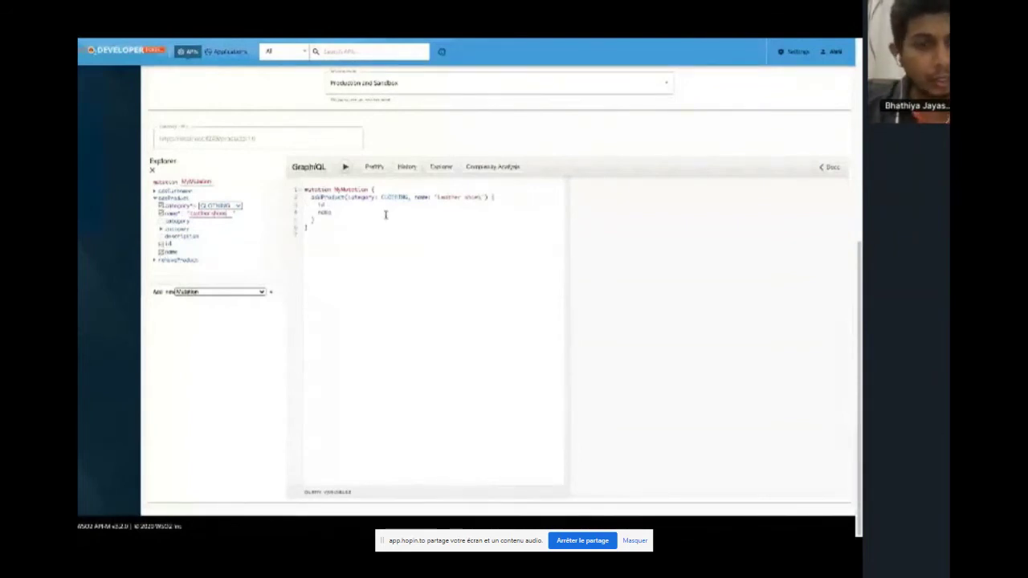
Run the mutation, get the 900901 Invalid Credentials error, and go to Applications
scroll(386, 215, "up", 1)
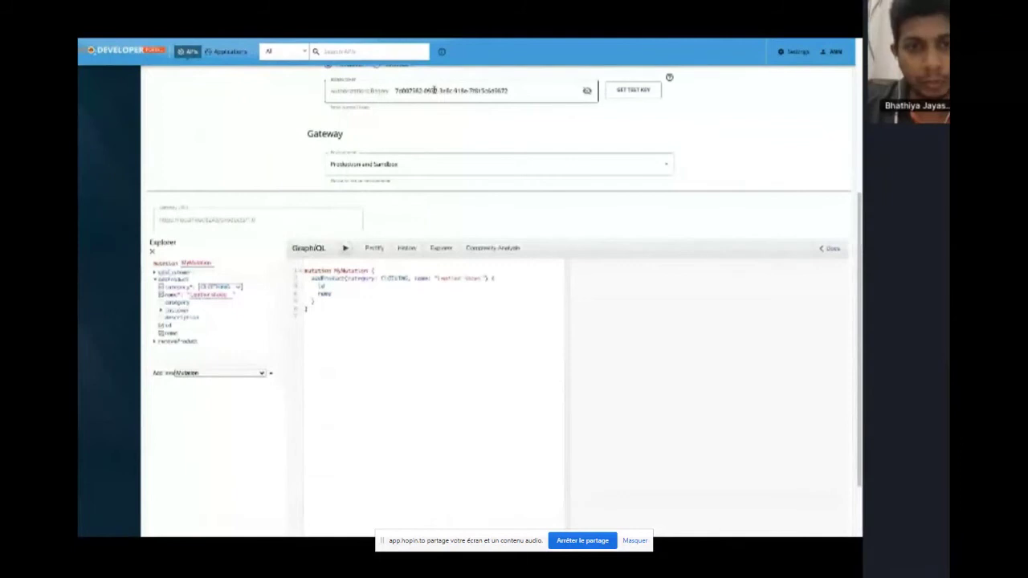
left_click(345, 248)
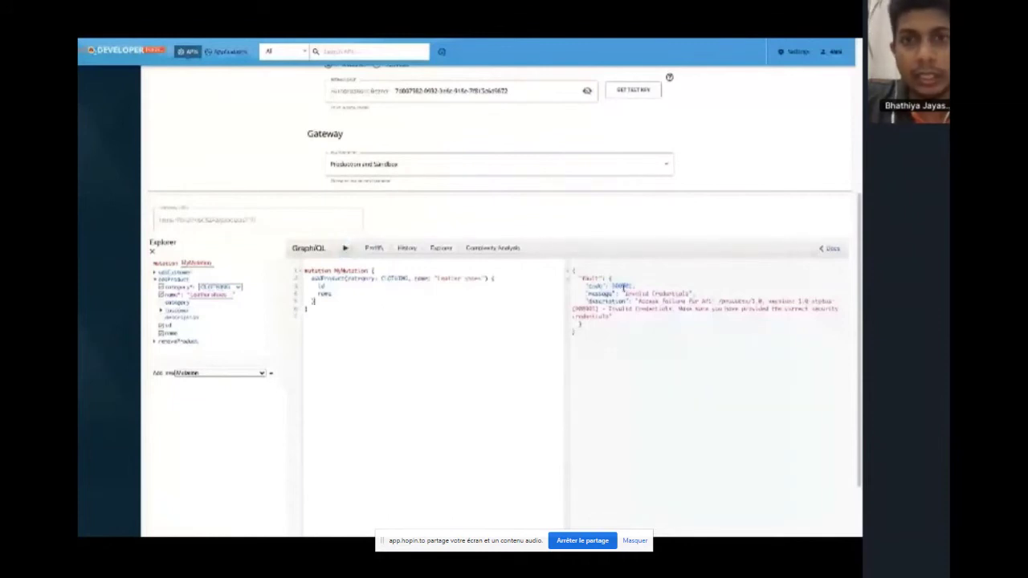
left_click(537, 96)
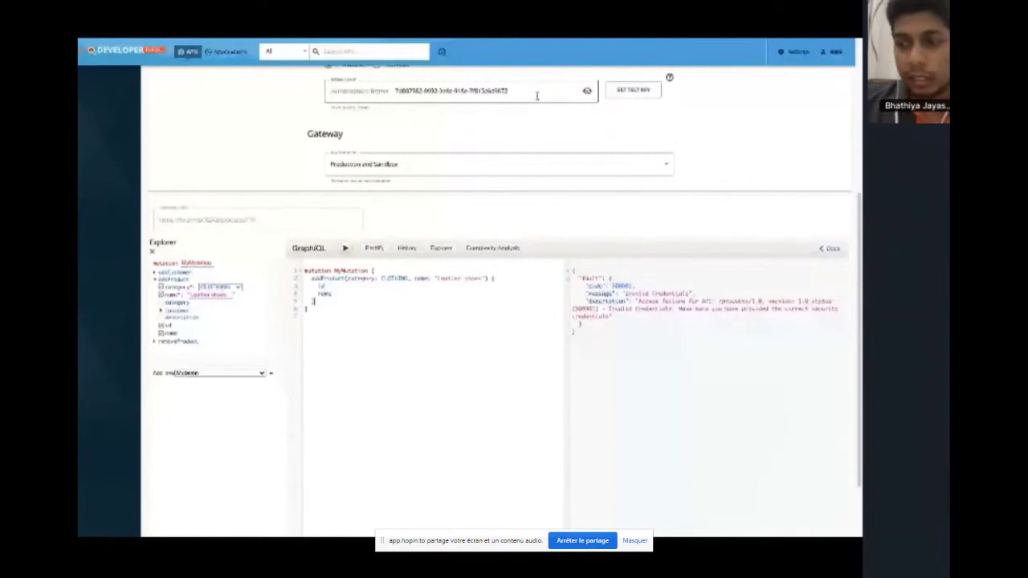
left_click(538, 96)
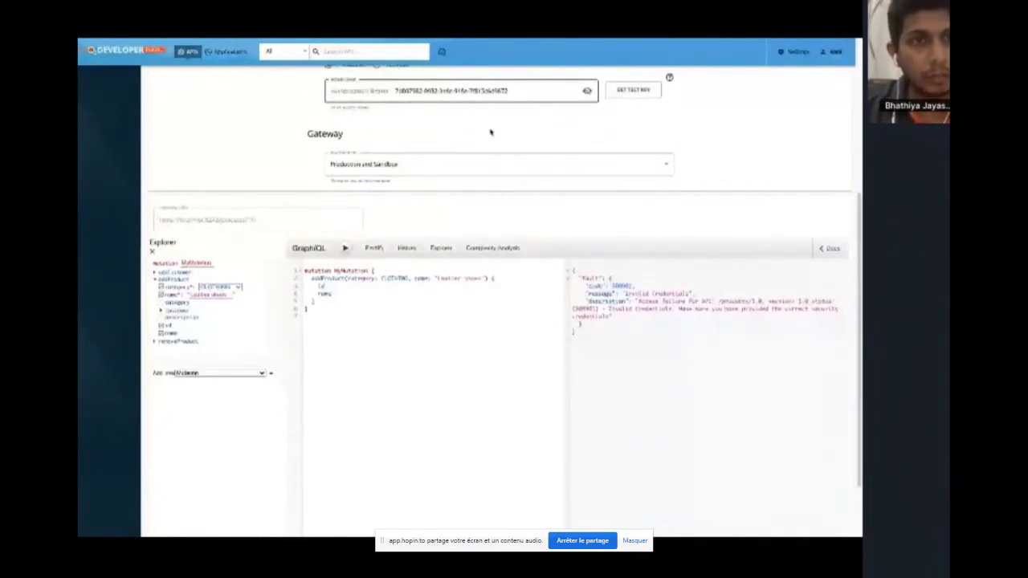
left_click(227, 53)
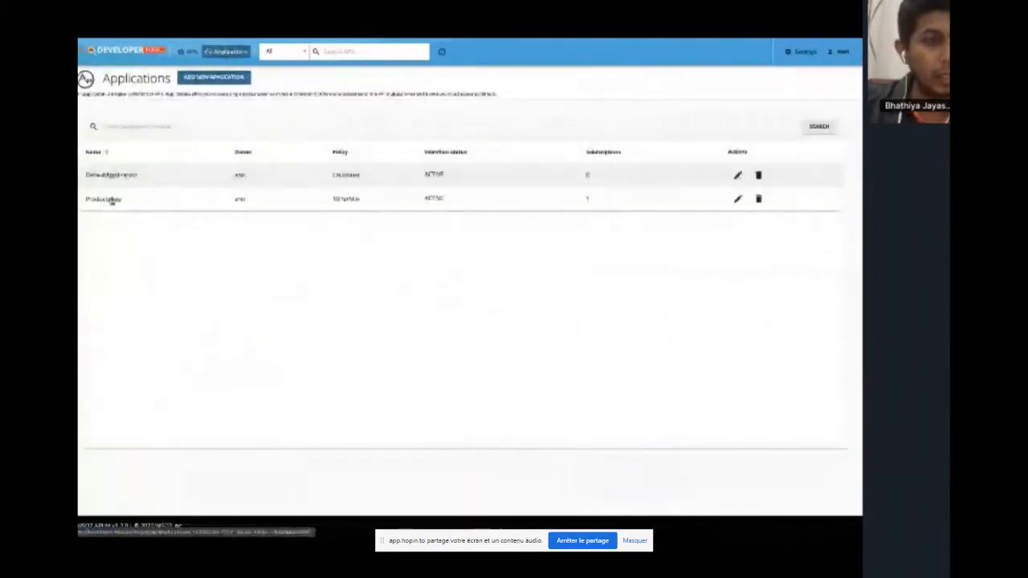
Copy ProductsApp's password-grant cURL token command from its Production Keys page
left_click(111, 201)
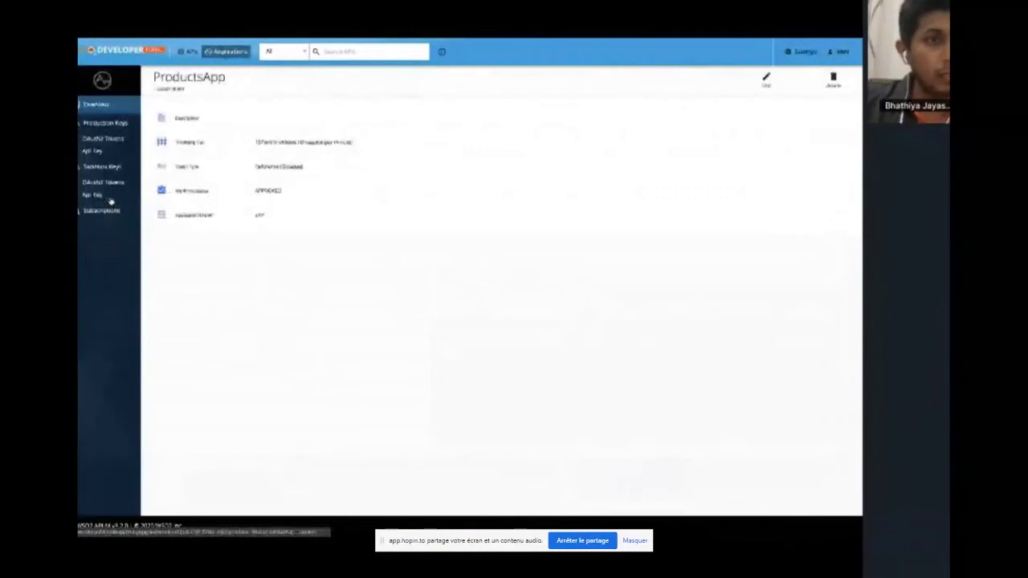
left_click(112, 124)
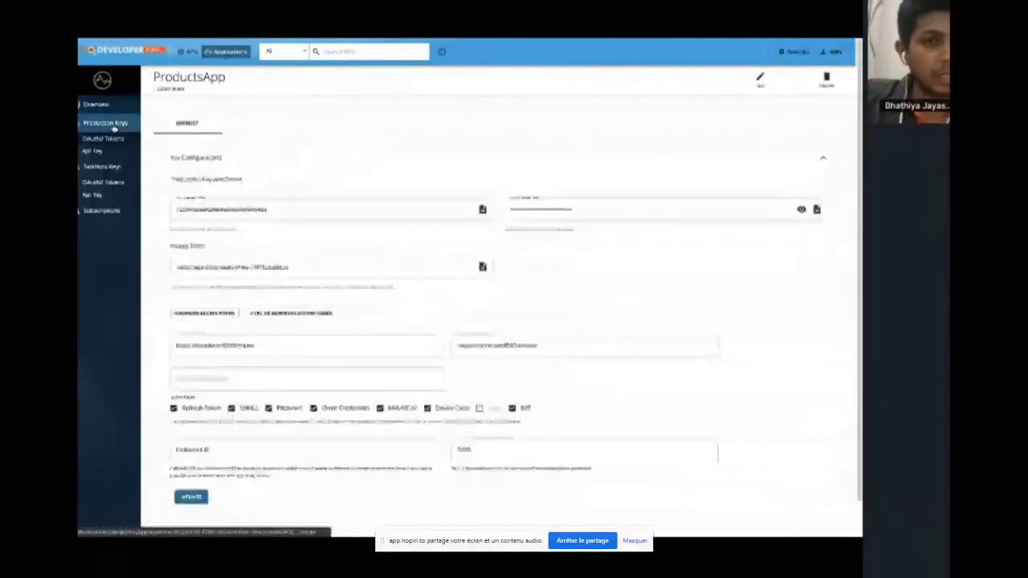
left_click(302, 316)
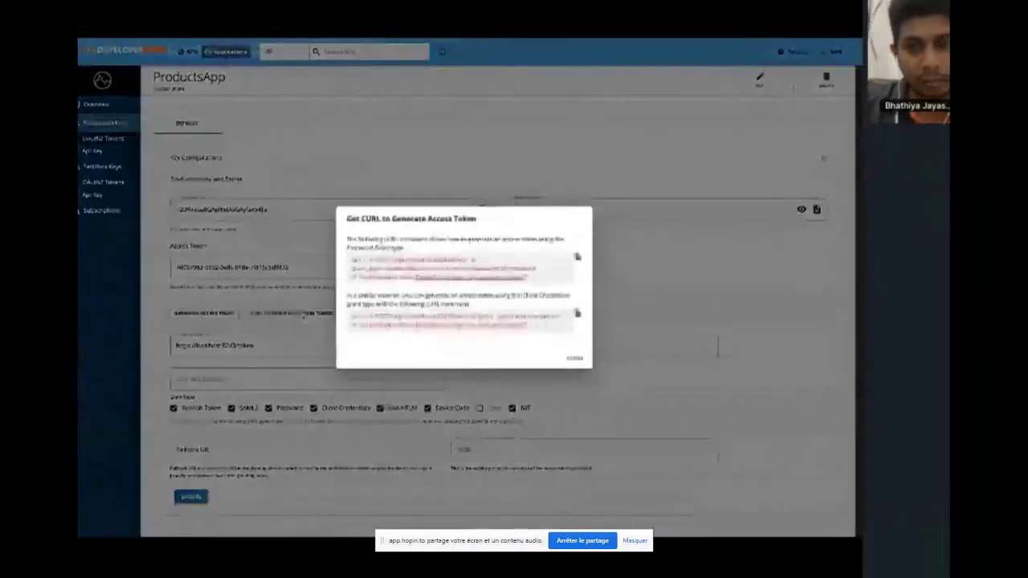
left_click(576, 258)
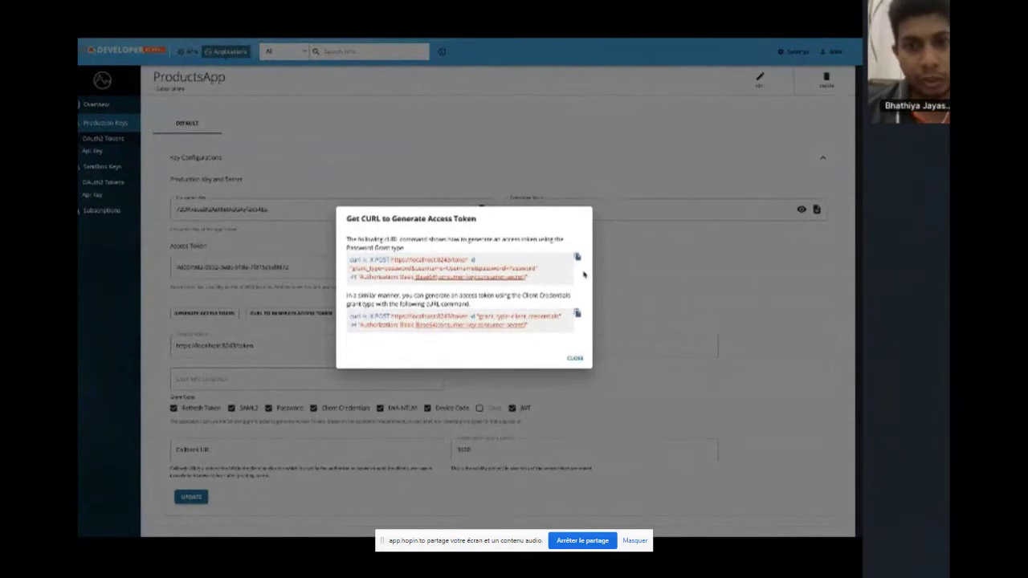
key("ctrl+Right")
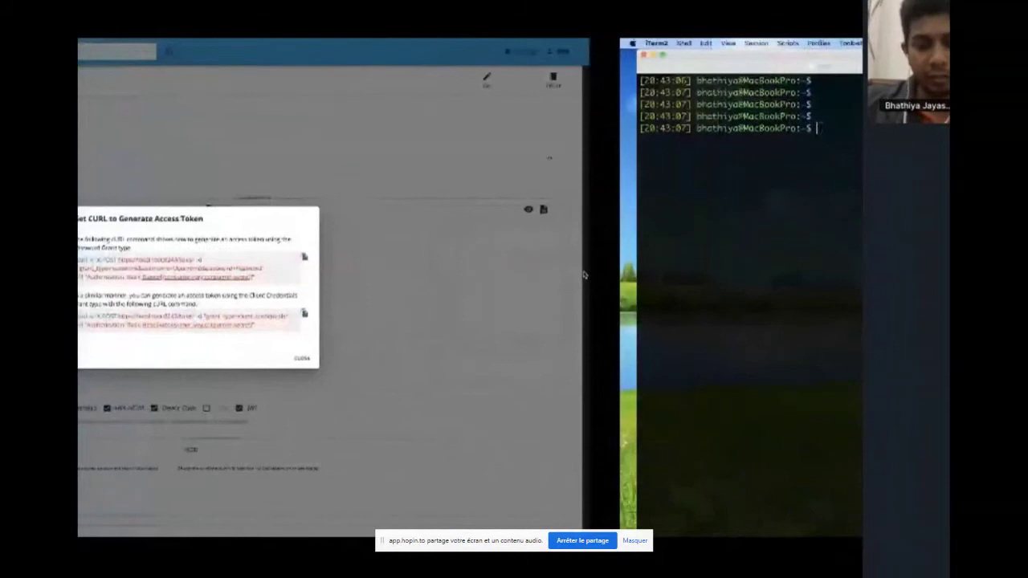
Paste the token cURL command, filling in the demo user's credentials and appending &scope=add_product
key("super+v")
key("Left")
key("Left")
key("Left")
key("Left")
key("Left")
key("Left")
key("Left")
key("Left")
key("Left")
key("Left")
key("Left")
key("Left")
key("Left")
key("Left")
key("Left")
key("Left")
key("Left")
key("Left")
key("Left")
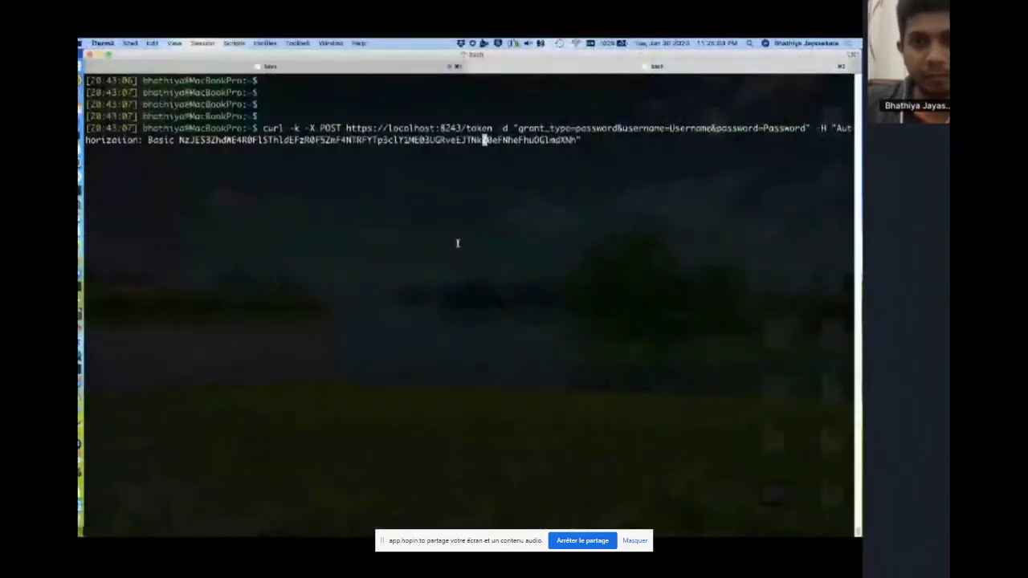
key("Left")
key("Left")
key("Left")
key("Left")
key("Left")
key("Left")
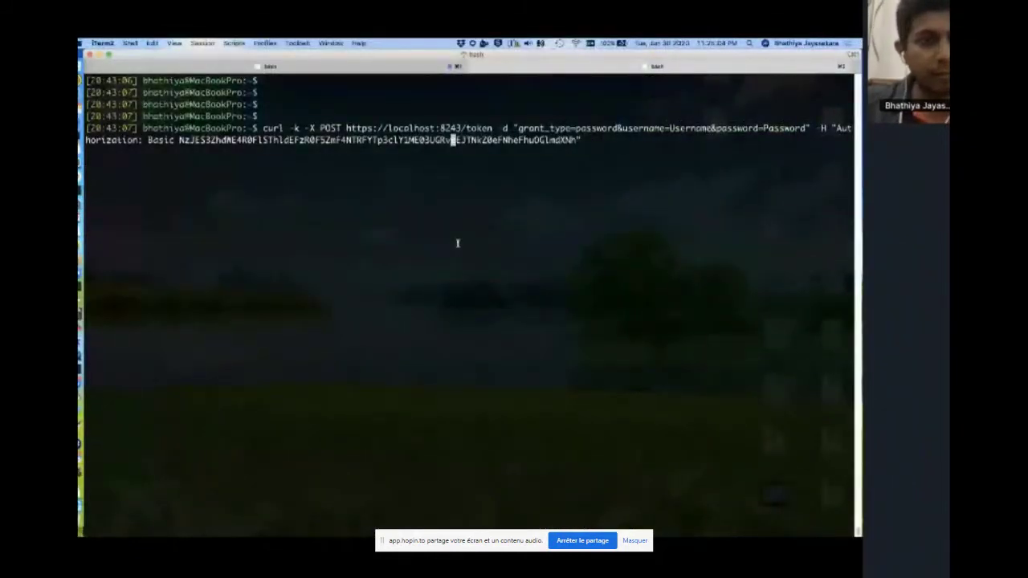
key("Left")
key("Left")
key("Left")
key("Left")
key("Left")
key("Left")
key("Left")
key("Left")
key("Left")
key("Left")
key("Left")
key("Left")
key("Left")
key("Left")
key("Left")
key("Left")
key("Left")
key("Left")
key("Left")
key("Left")
key("Left")
key("Left")
key("Left")
key("Left")
key("Left")
key("Left")
key("Left")
key("Left")
key("Left")
key("Left")
key("Left")
key("Left")
key("Left")
key("Left")
key("Left")
key("Left")
key("Left")
key("Left")
key("Left")
key("Left")
key("Right")
key("Right")
key("Right")
key("Right")
key("BackSpace")
key("BackSpace")
key("BackSpace")
key("BackSpace")
key("BackSpace")
key("BackSpace")
key("BackSpace")
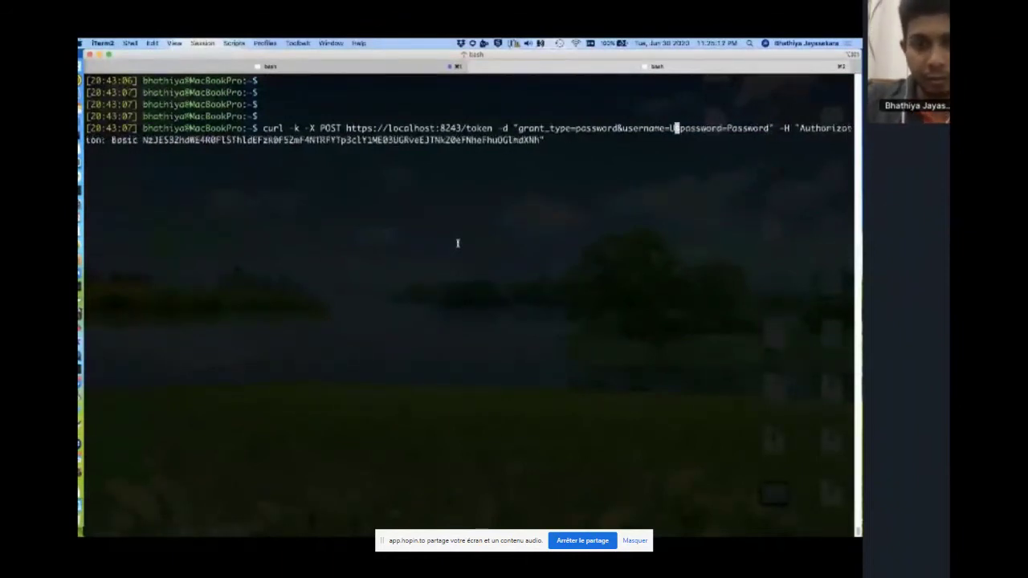
key("BackSpace")
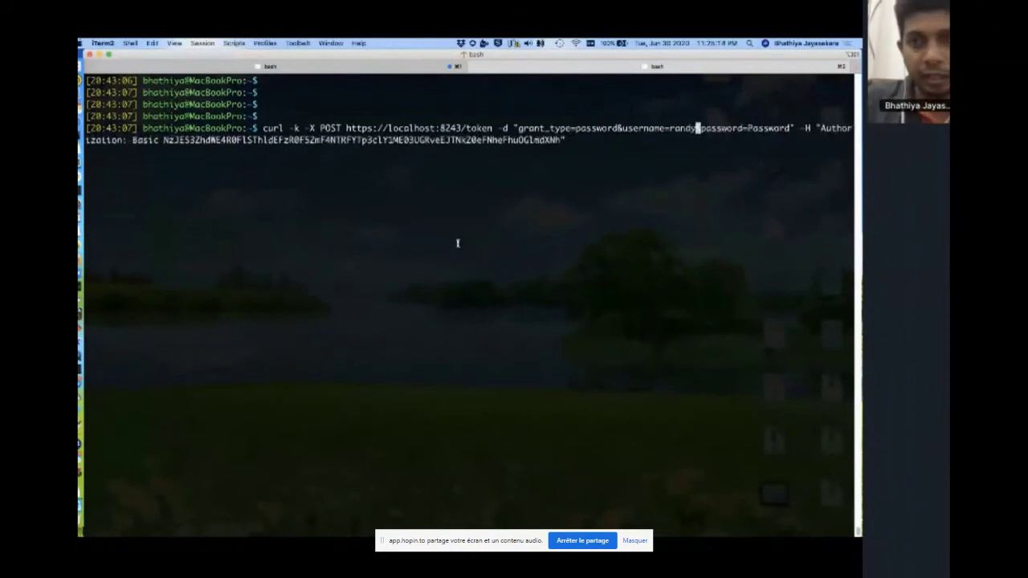
key("Right")
key("Right")
key("Right")
key("Right")
key("Right")
key("Right")
key("Right")
key("Right")
key("Right")
key("Right")
key("Right")
key("Right")
key("Right")
key("Right")
key("Right")
key("Right")
key("Right")
key("Right")
key("Right")
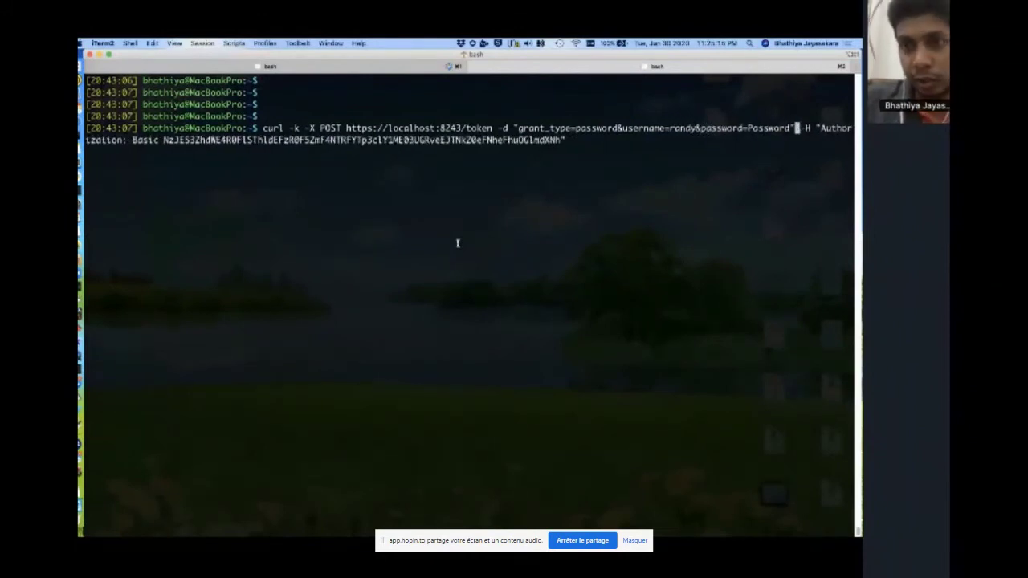
key("BackSpace")
key("BackSpace")
key("BackSpace")
key("BackSpace")
key("BackSpace")
key("BackSpace")
key("BackSpace")
key("BackSpace")
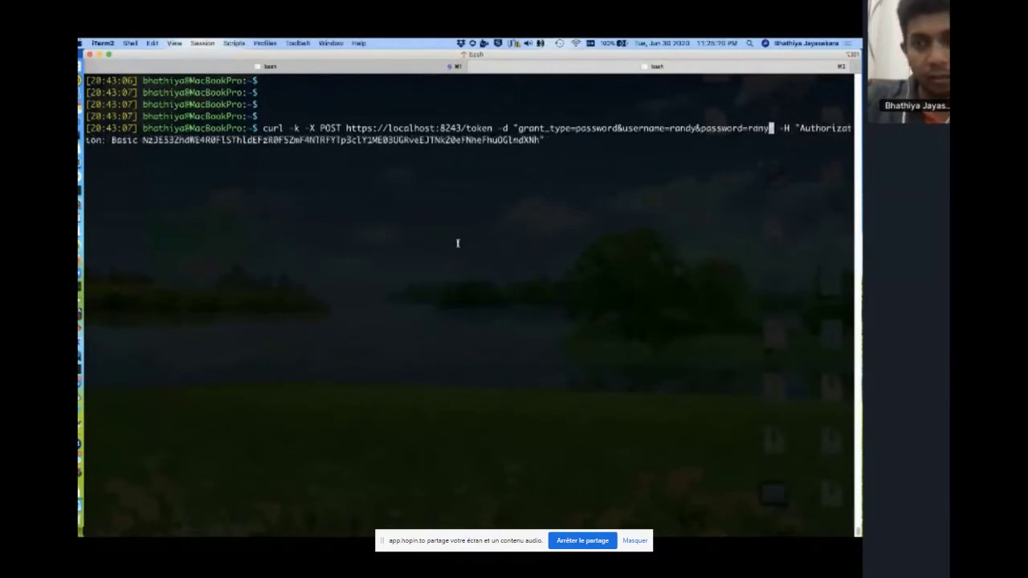
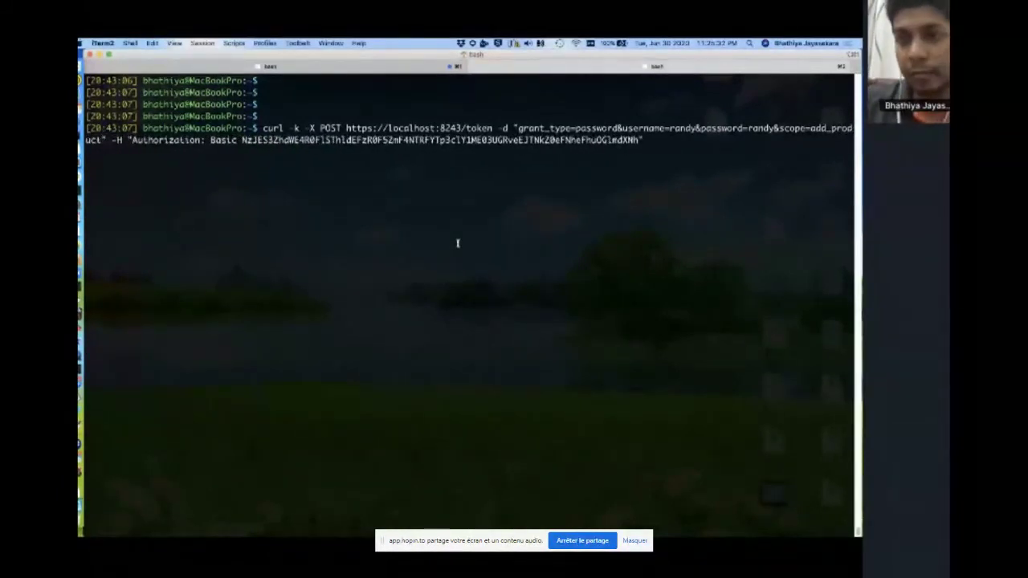
Run the request and select the returned access token granted the add_product scope
key("Return")
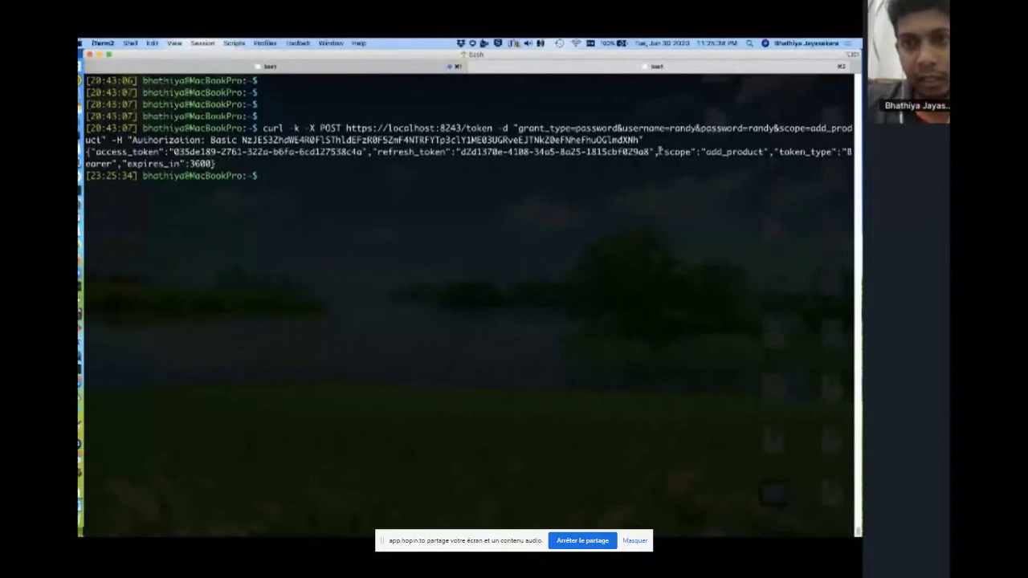
left_click_drag(660, 151, 770, 151)
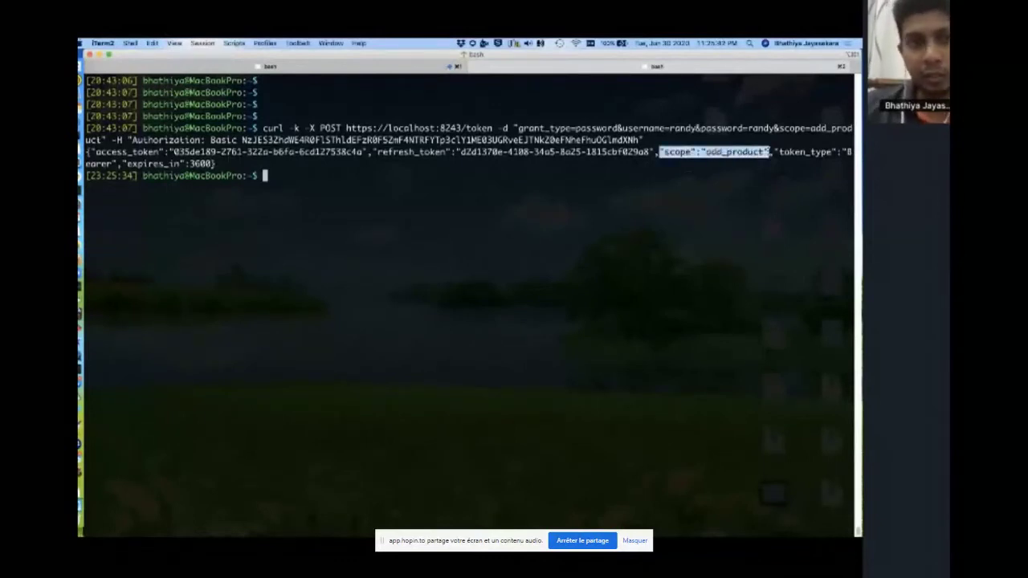
left_click_drag(363, 152, 171, 152)
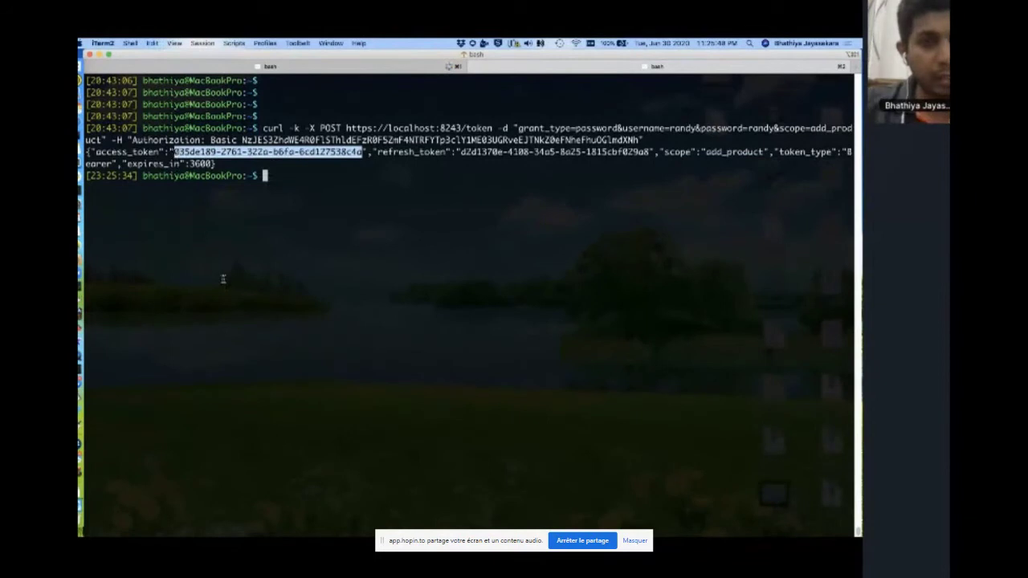
key("ctrl+Left")
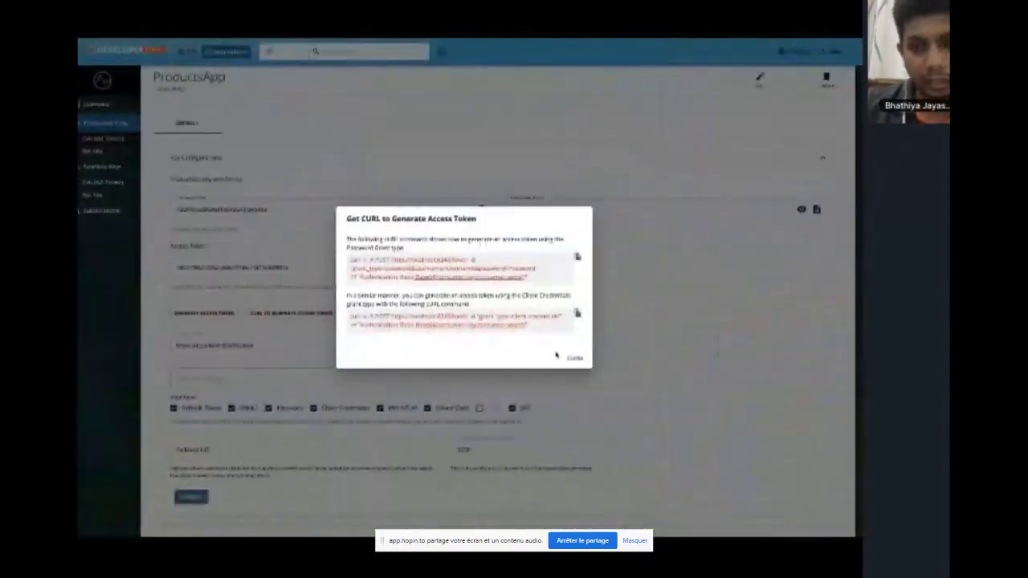
Return to ProductsAPI's Try Out console and reload the earlier MyMutation from History
left_click(571, 357)
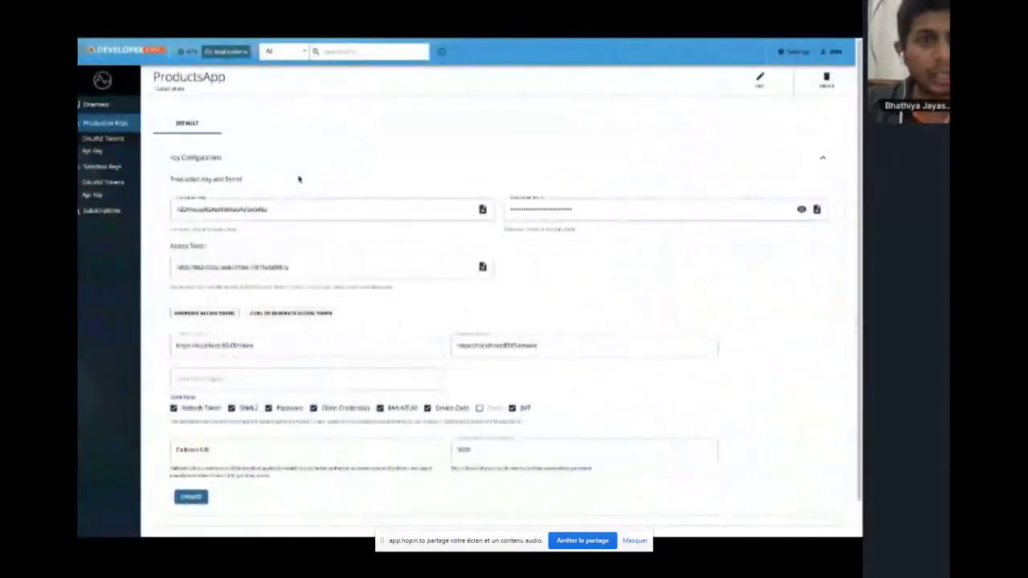
left_click(189, 52)
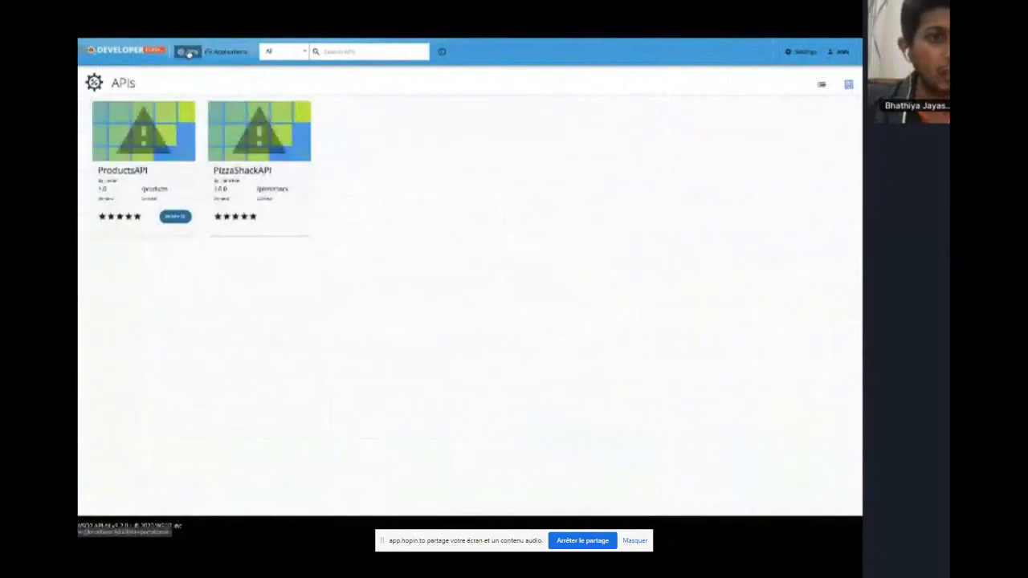
left_click(174, 134)
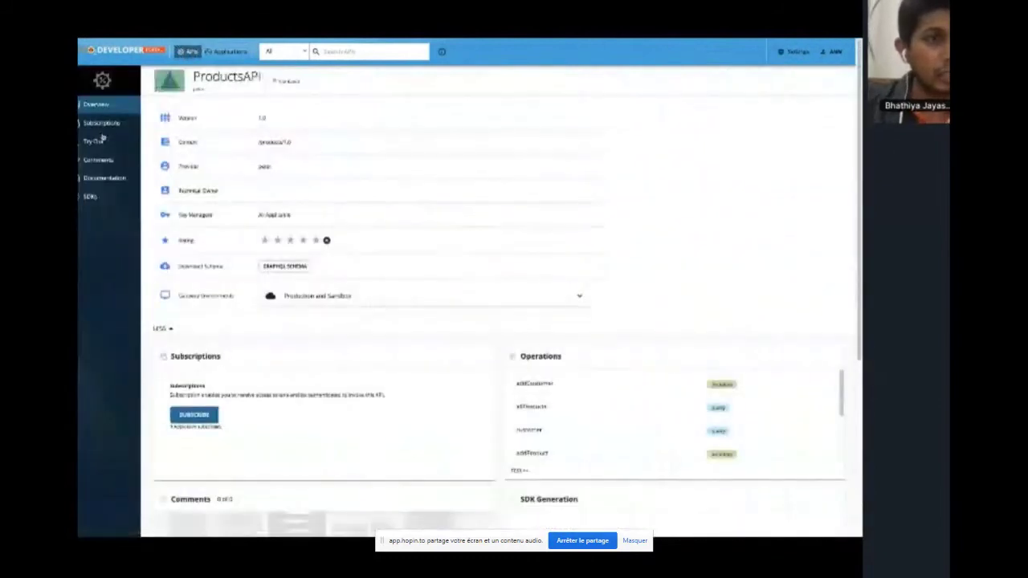
left_click(96, 140)
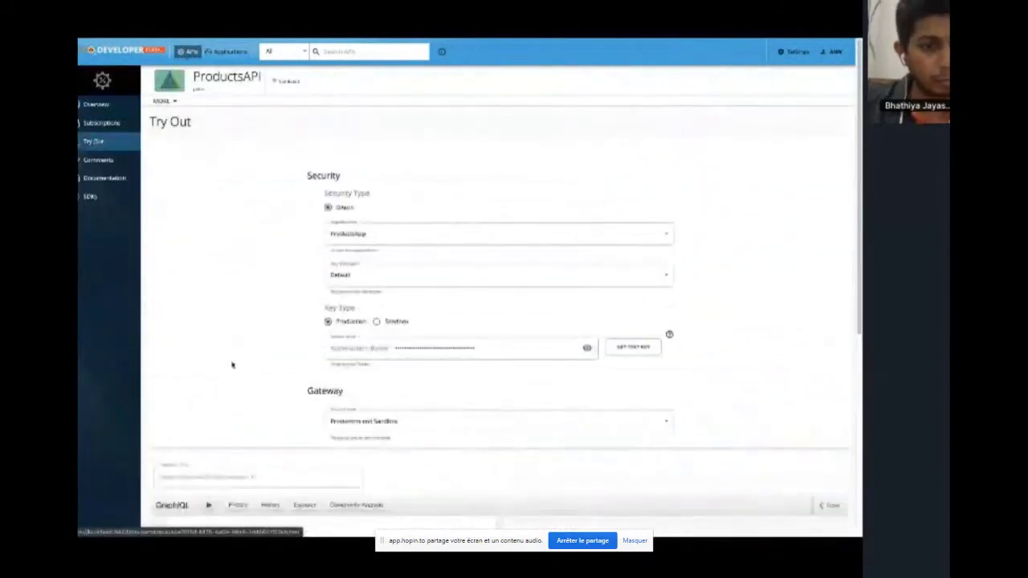
scroll(231, 365, "down", 3)
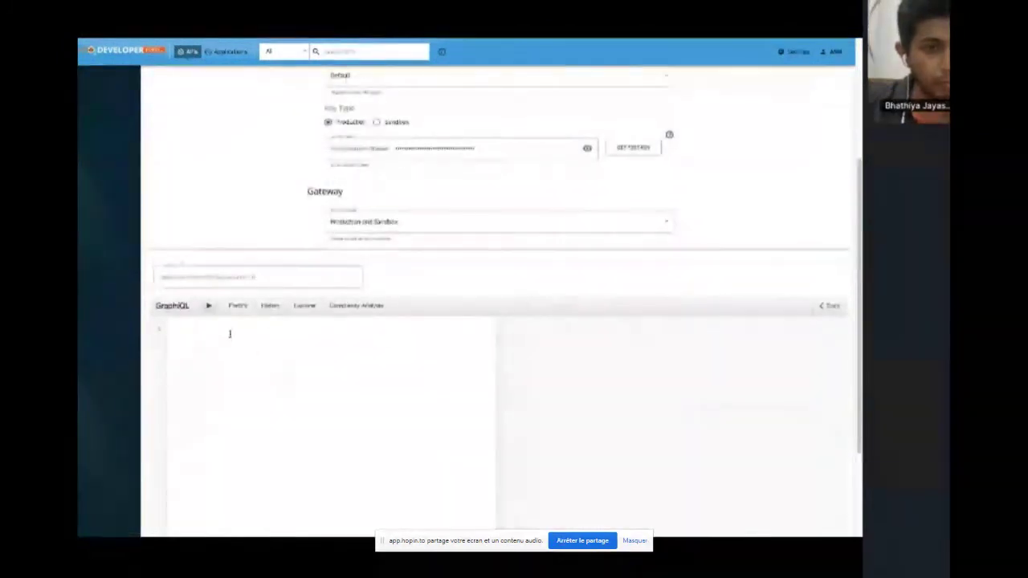
left_click(270, 305)
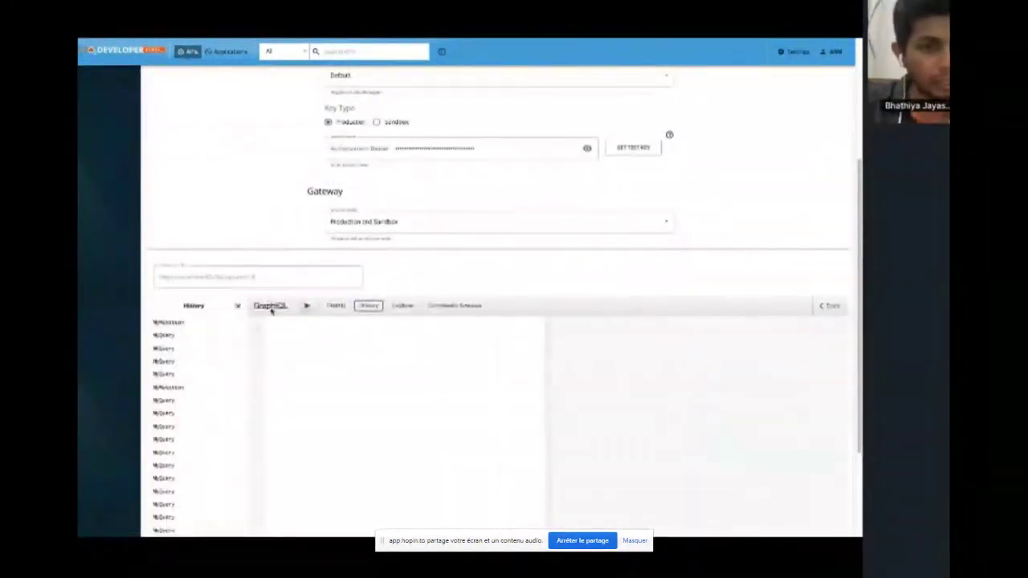
left_click(177, 322)
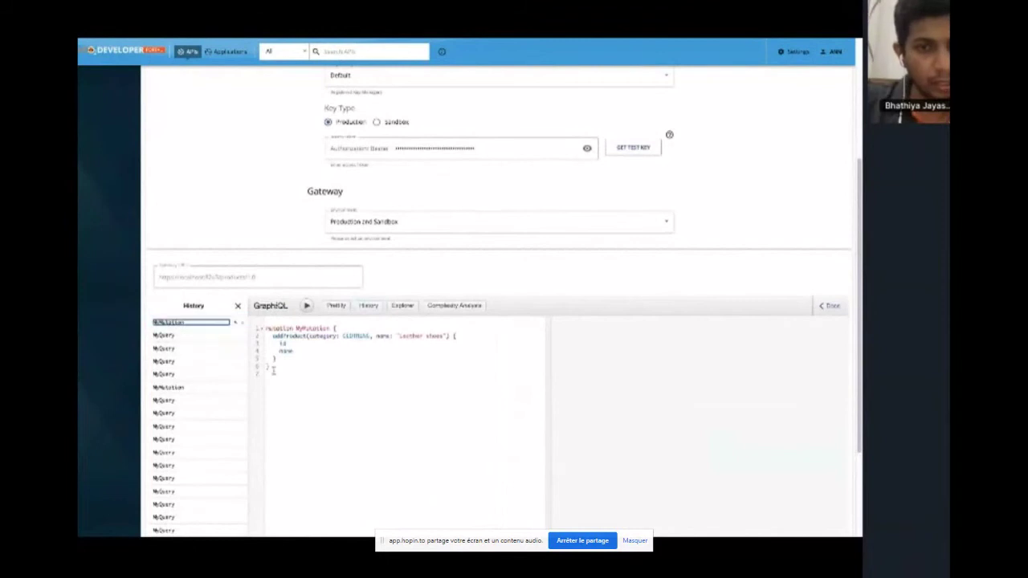
Replace the Bearer token with the new one and run addProduct, returning Leather Shoes with id 4
left_click(590, 152)
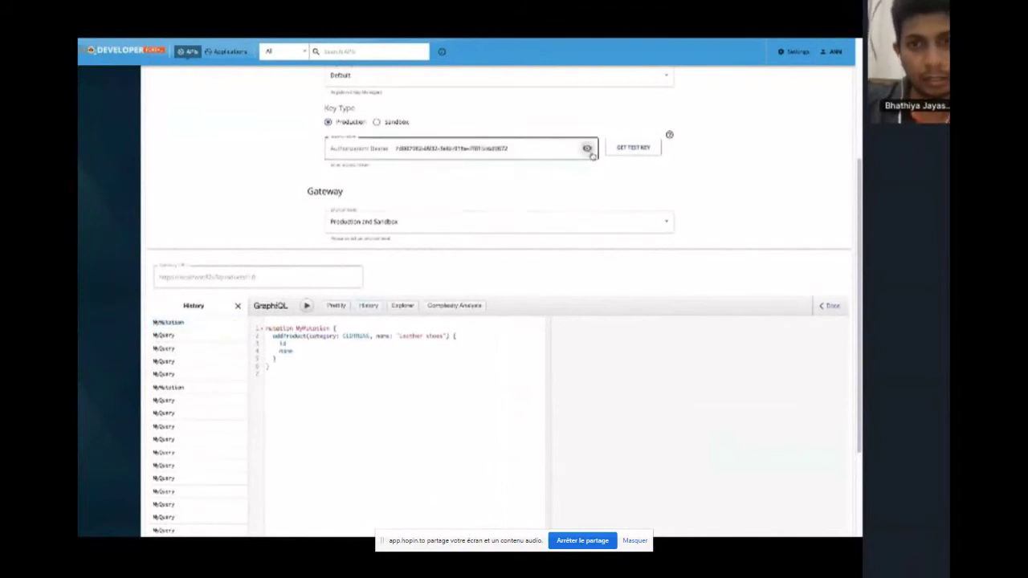
left_click(520, 145)
key("ctrl+a")
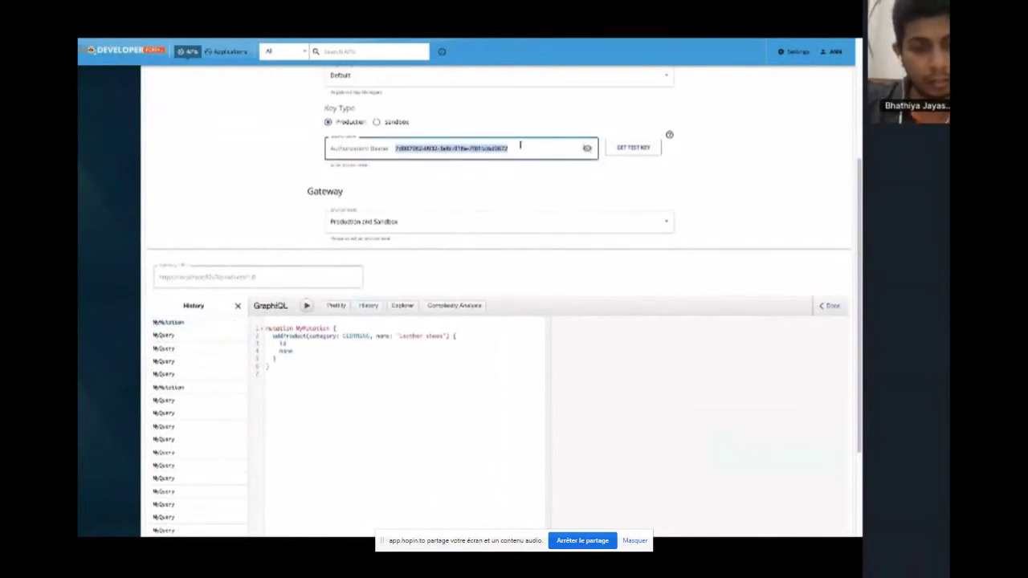
key("ctrl+v")
left_click(307, 305)
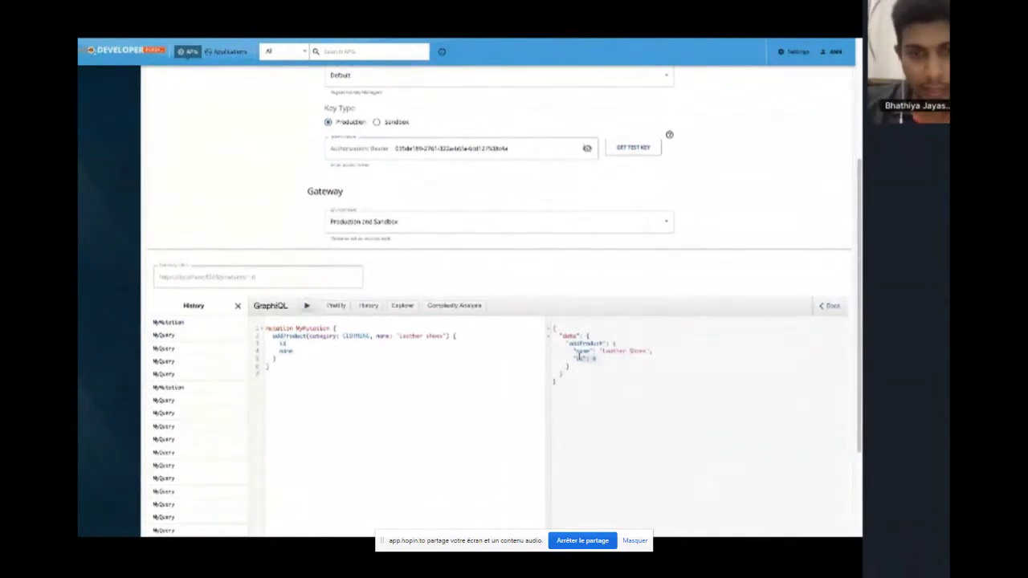
left_click(575, 351)
left_click_drag(575, 351, 550, 351)
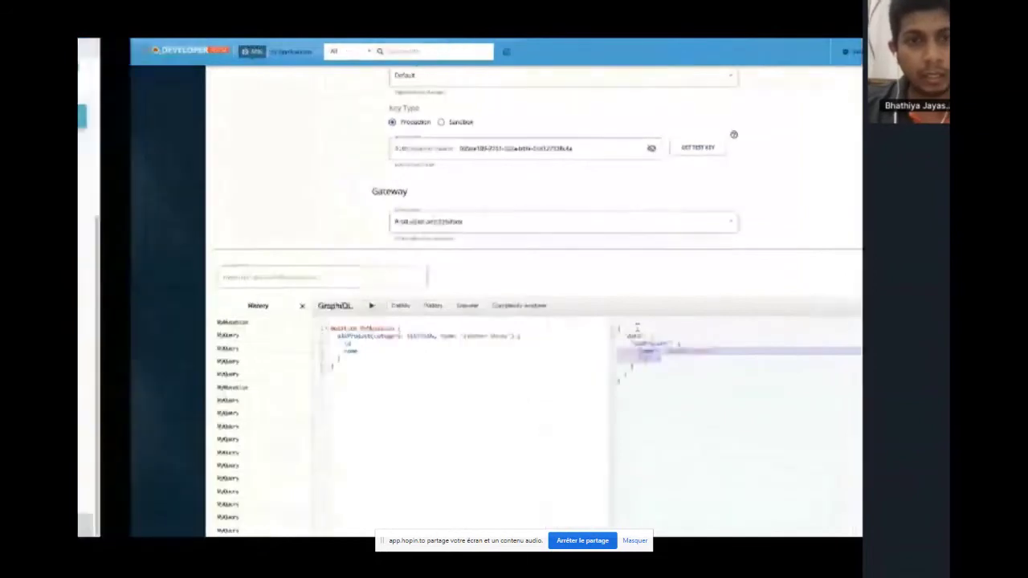
Try API-level rate limiting at 20KPerMin, then revert to operation level with addCustomer Unlimited
key("alt+Tab")
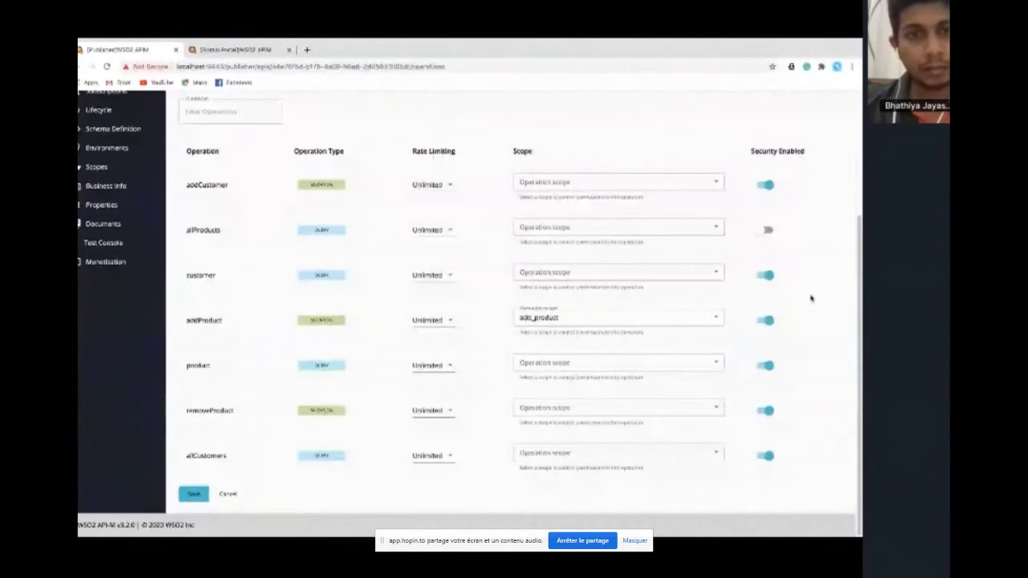
scroll(811, 298, "up", 3)
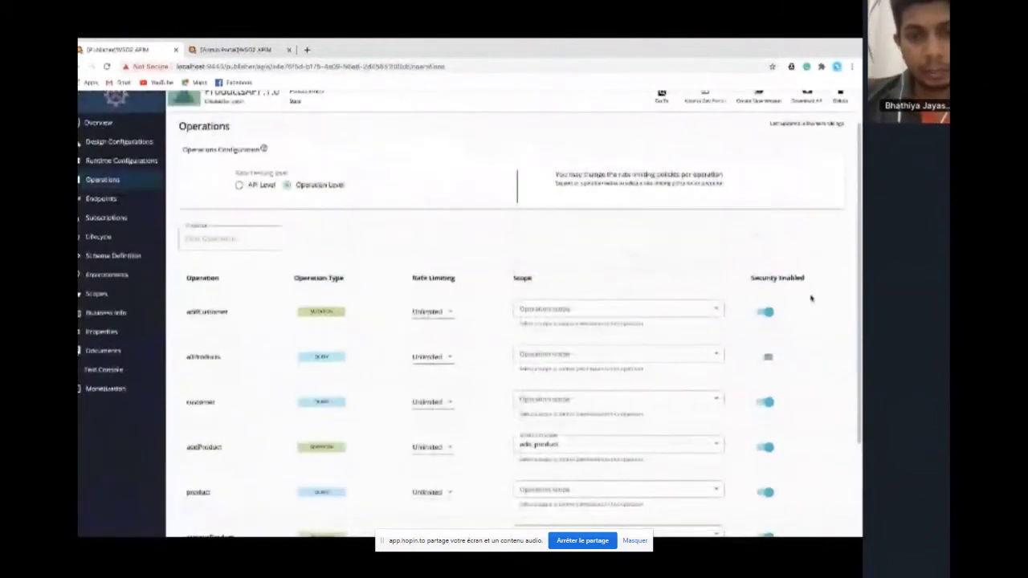
scroll(811, 298, "up", 1)
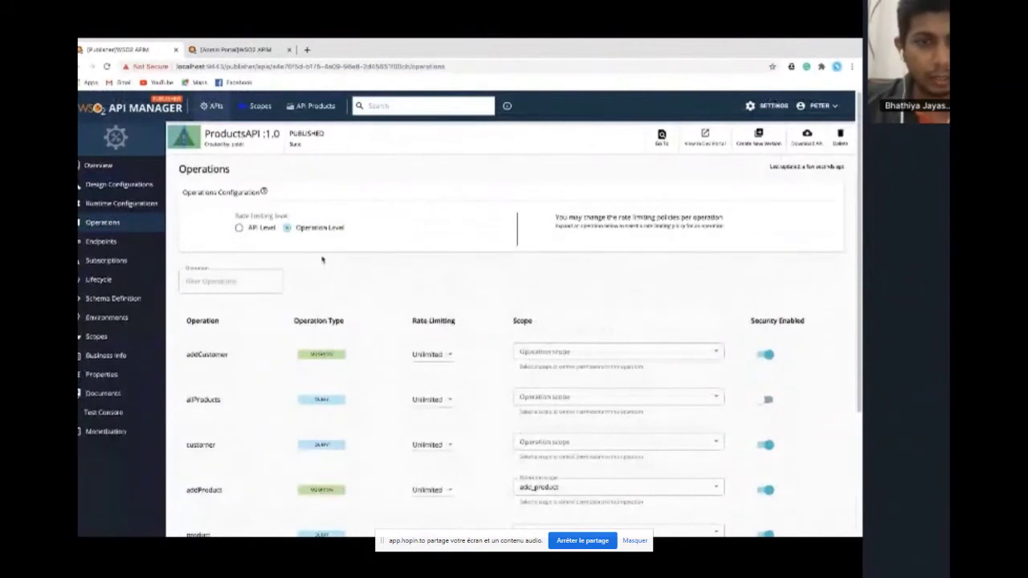
left_click(240, 229)
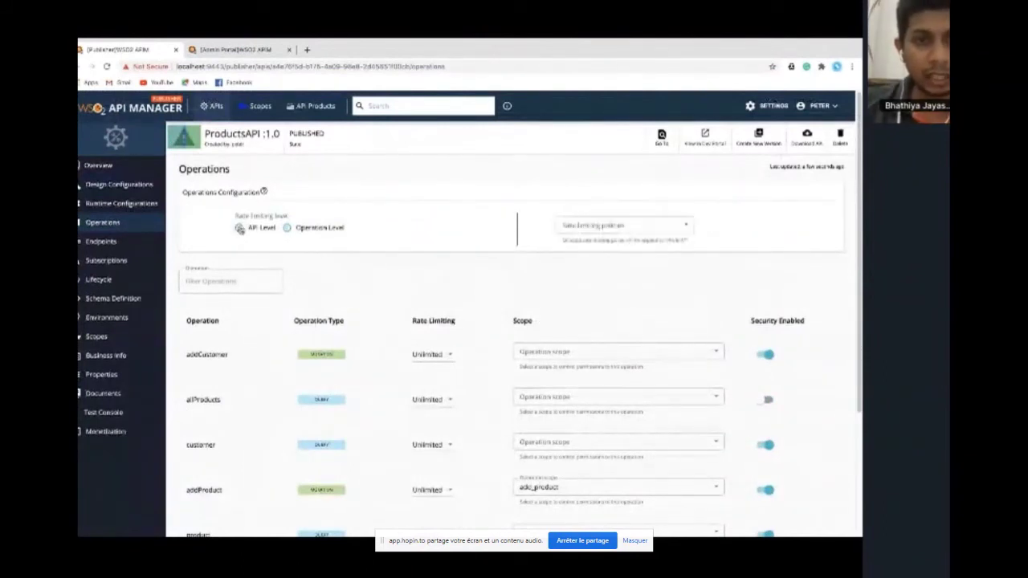
left_click(590, 226)
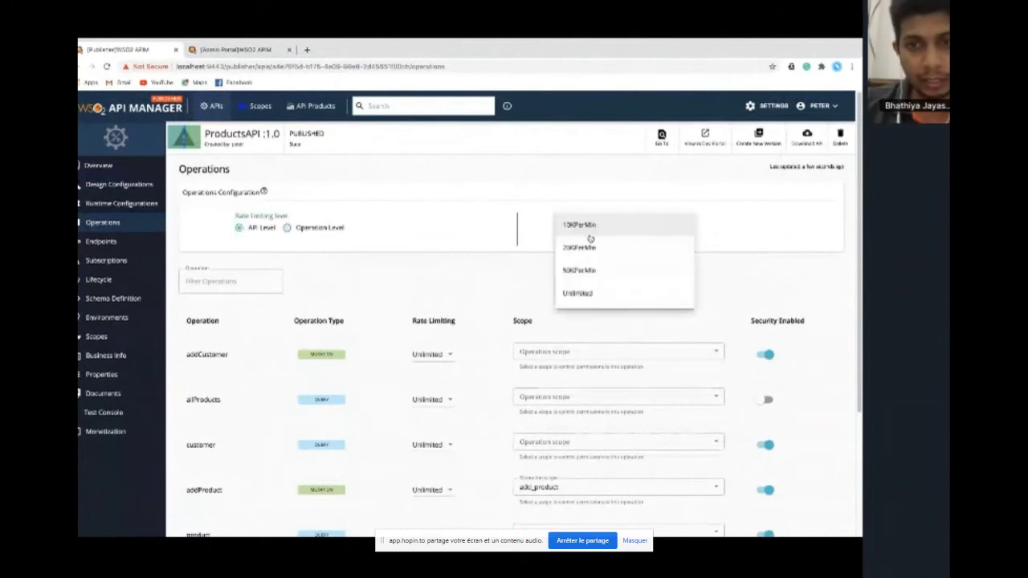
left_click(589, 246)
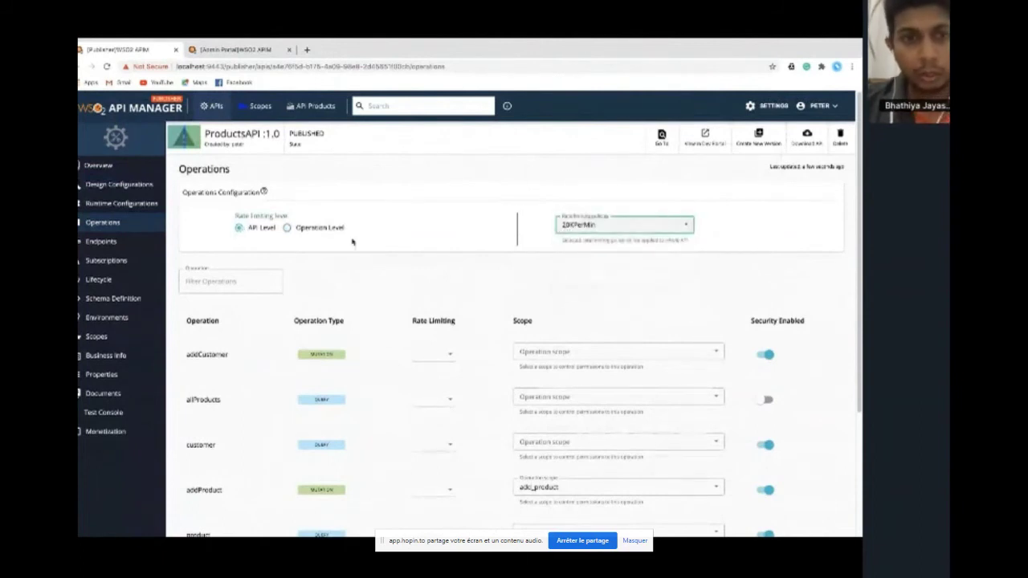
left_click(288, 228)
left_click(434, 355)
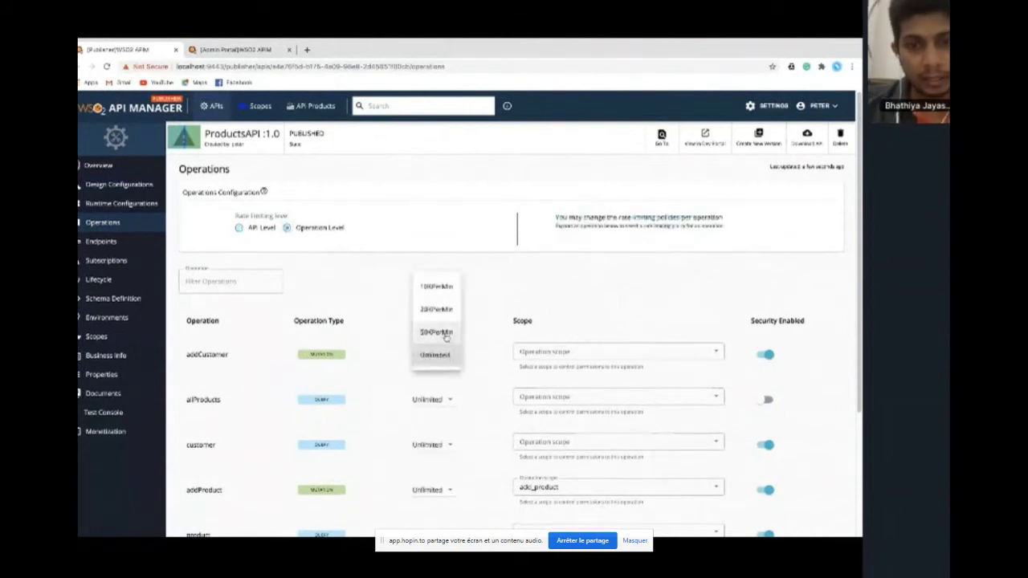
left_click(486, 303)
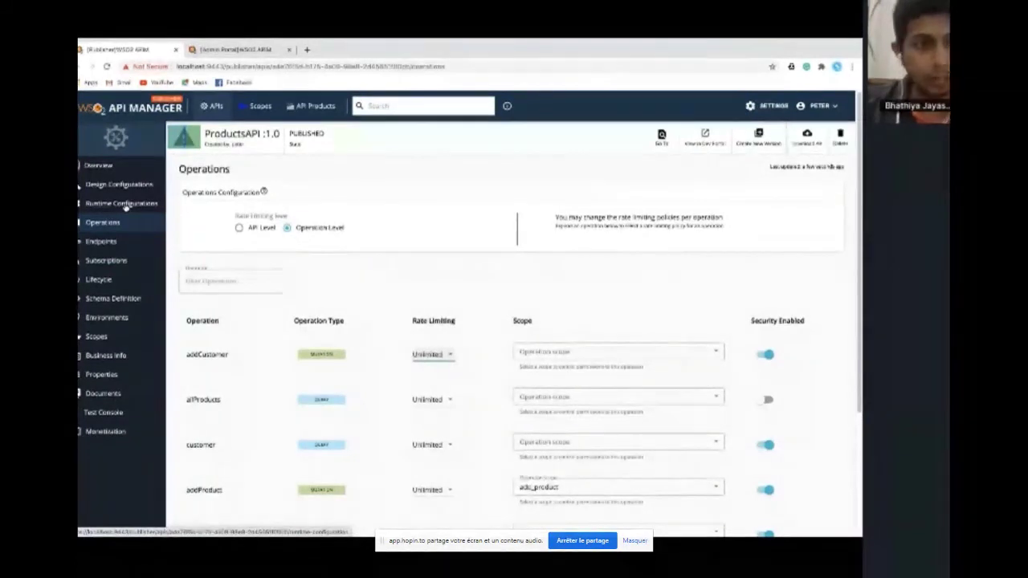
In Runtime Configurations' Query Analysis, set Customer's name complexity to 2 and description to 4
left_click(123, 204)
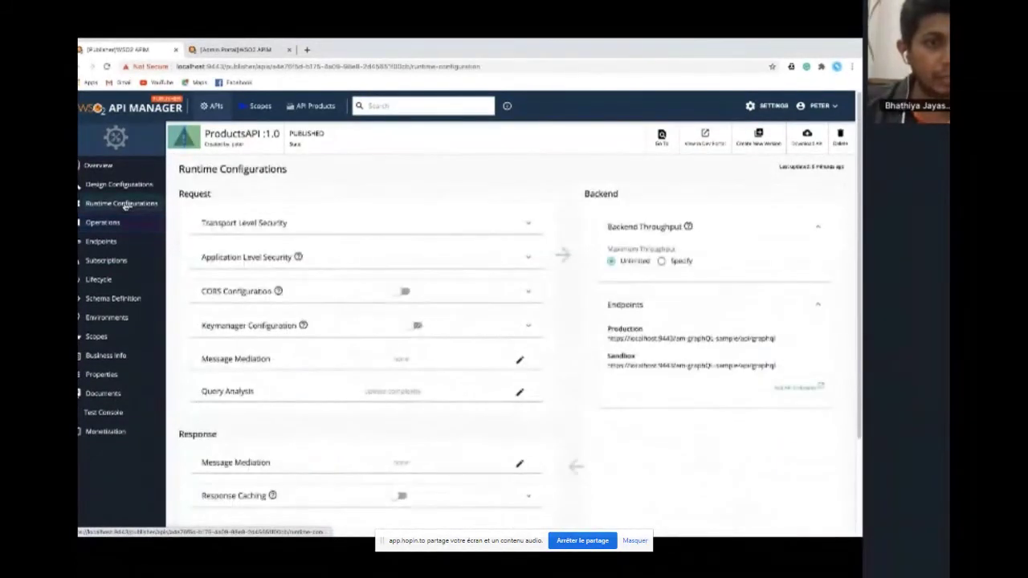
scroll(308, 369, "down", 3)
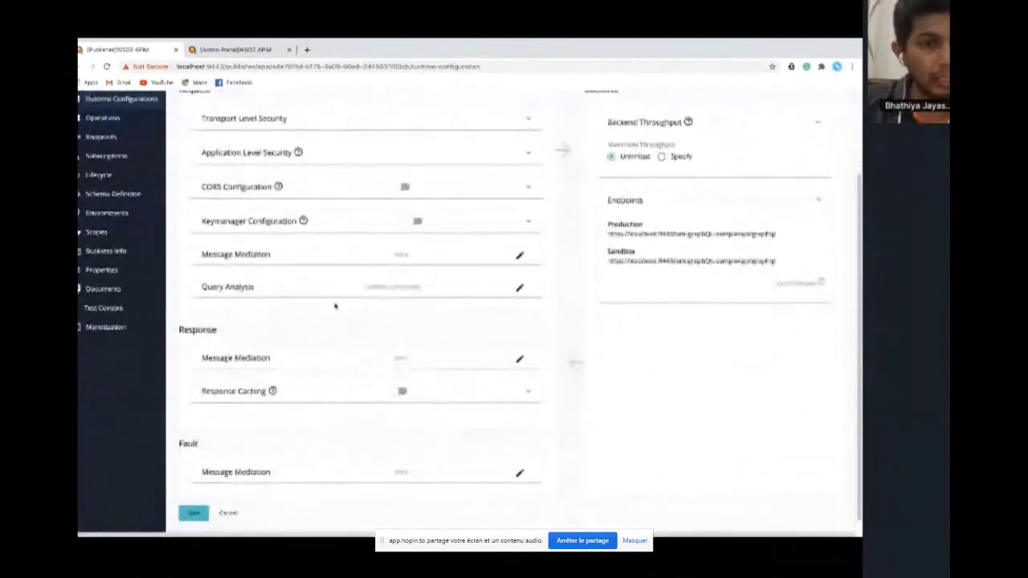
left_click(520, 287)
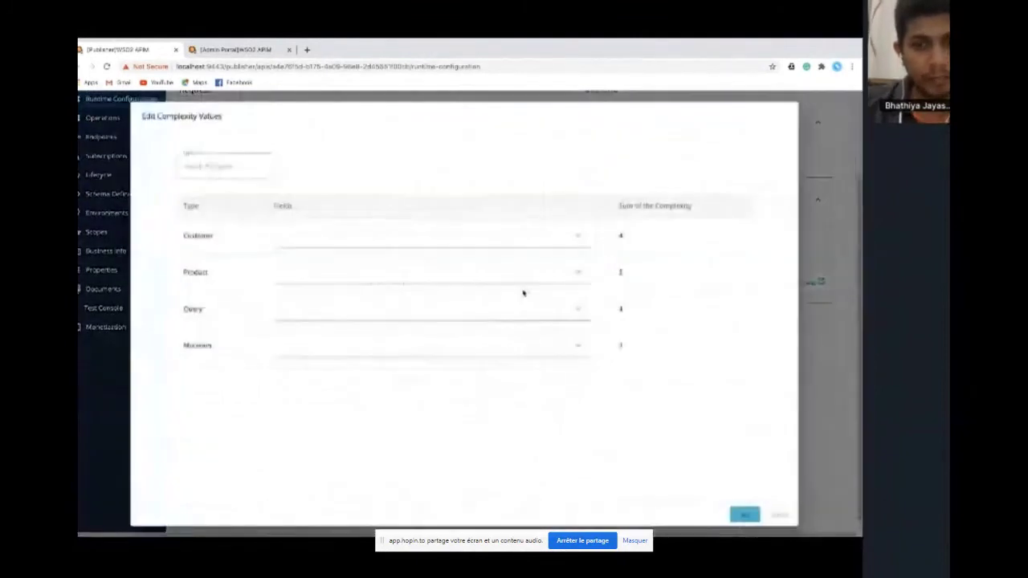
left_click(518, 237)
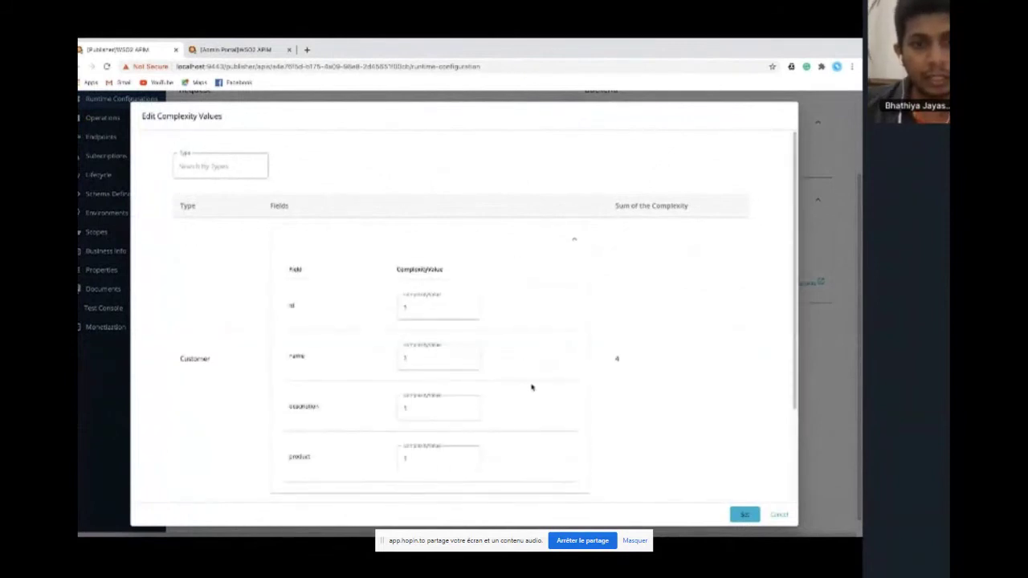
scroll(532, 388, "down", 3)
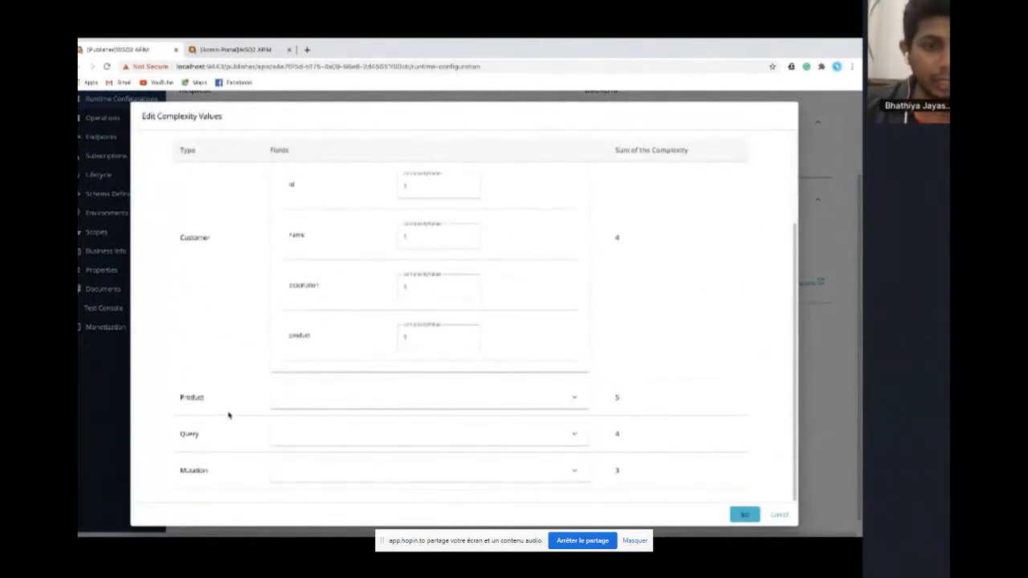
scroll(273, 378, "up", 1)
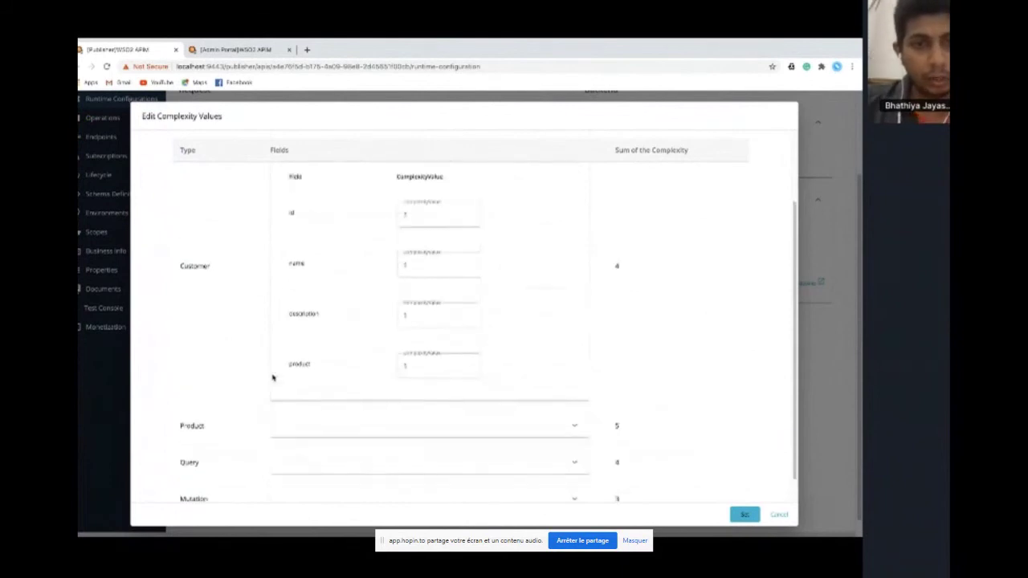
scroll(226, 332, "up", 1)
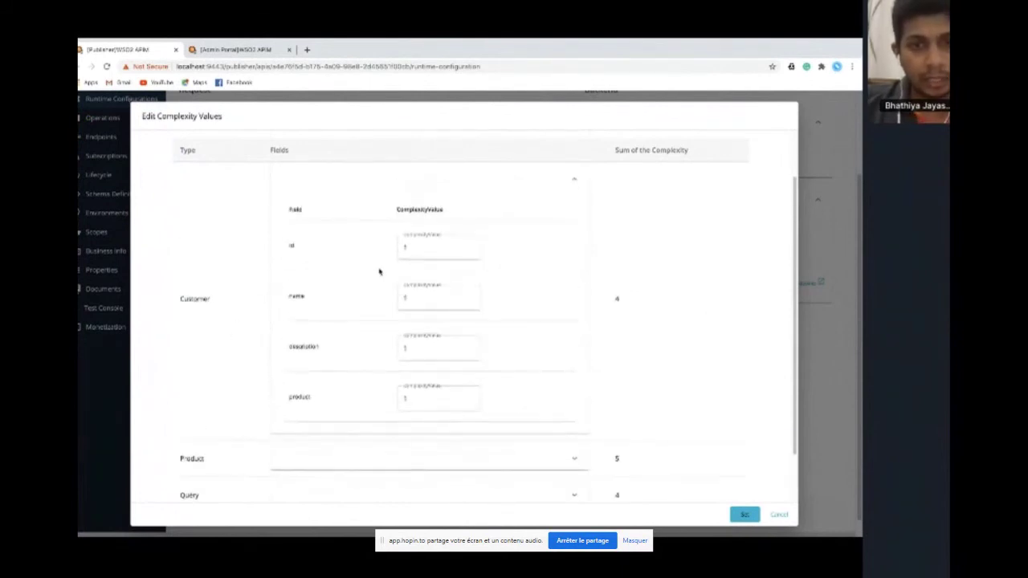
left_click(419, 308)
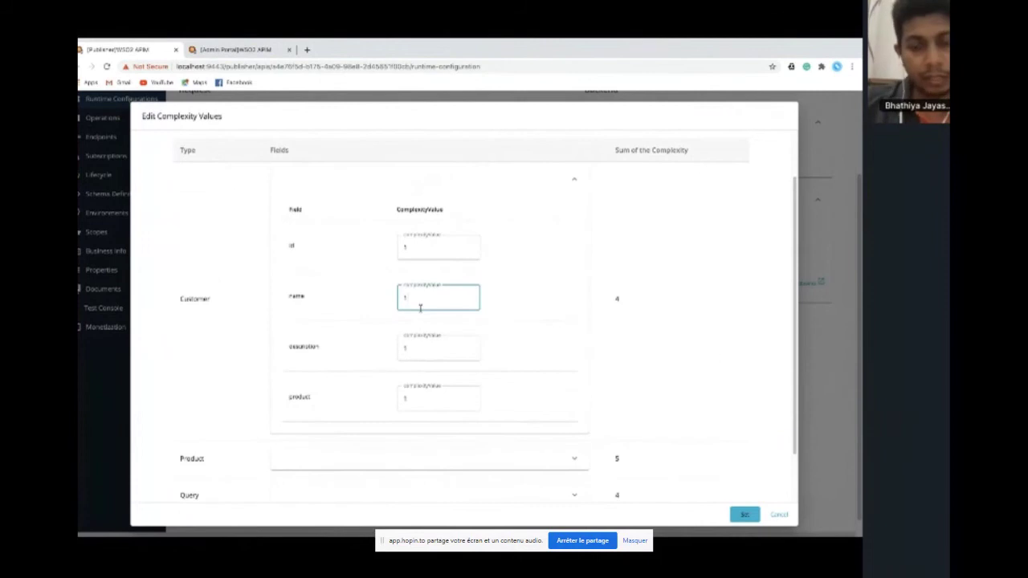
left_click(419, 348)
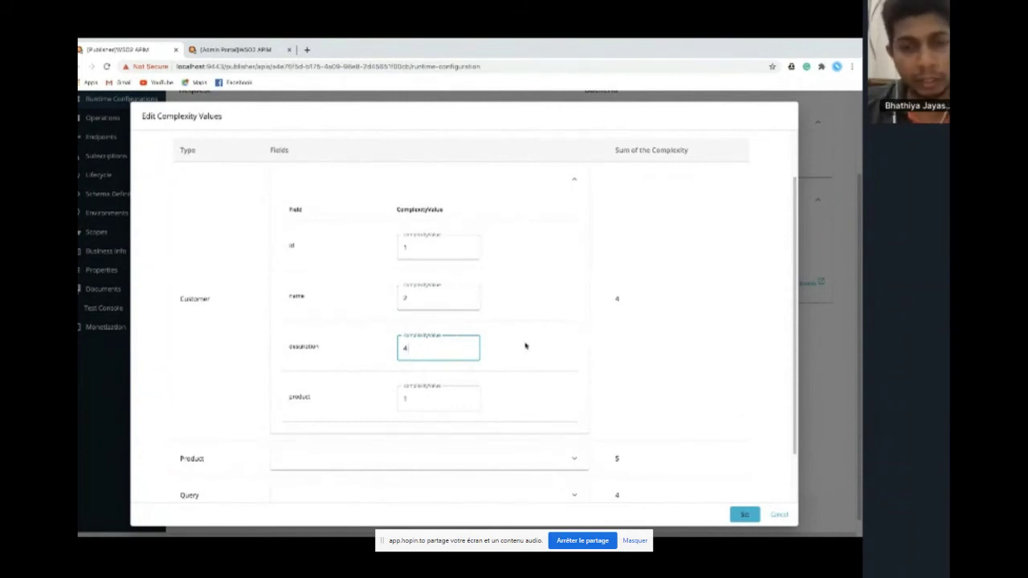
scroll(525, 346, "down", 1)
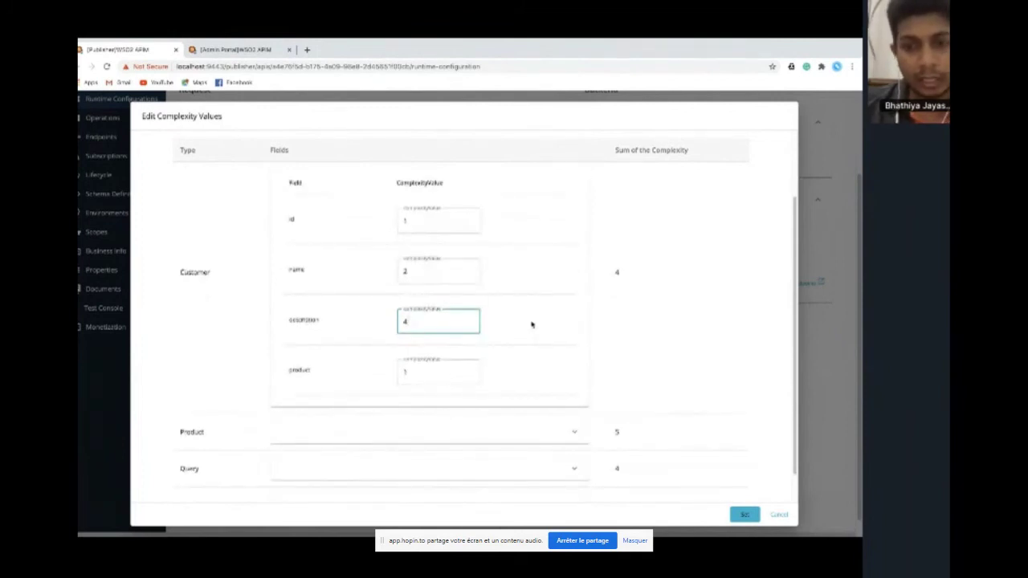
scroll(532, 325, "down", 1)
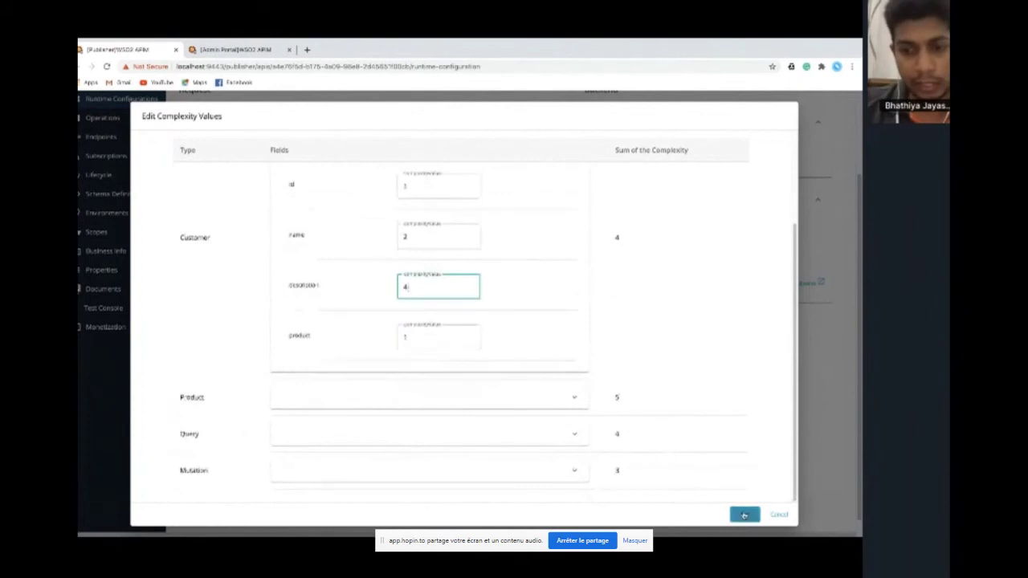
left_click(744, 515)
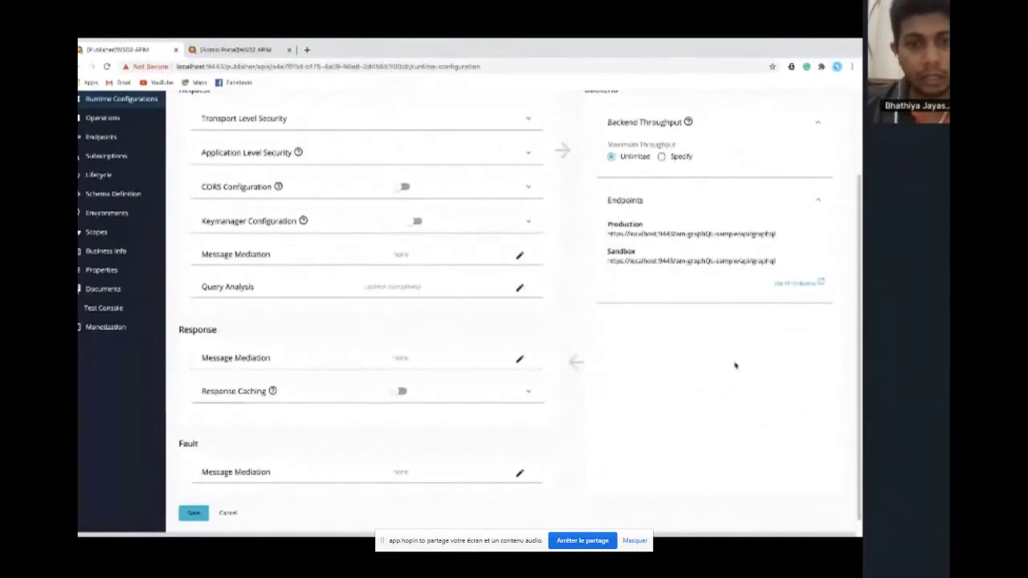
Switch to the Admin Portal tab listing the Subscription Rate Limiting Policies
scroll(654, 357, "up", 2)
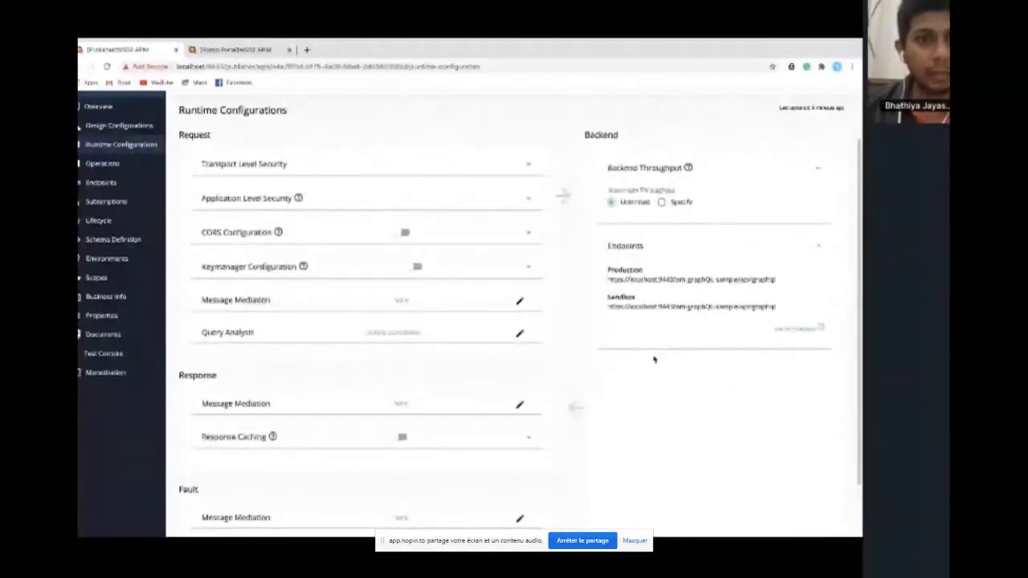
key("ctrl+Tab")
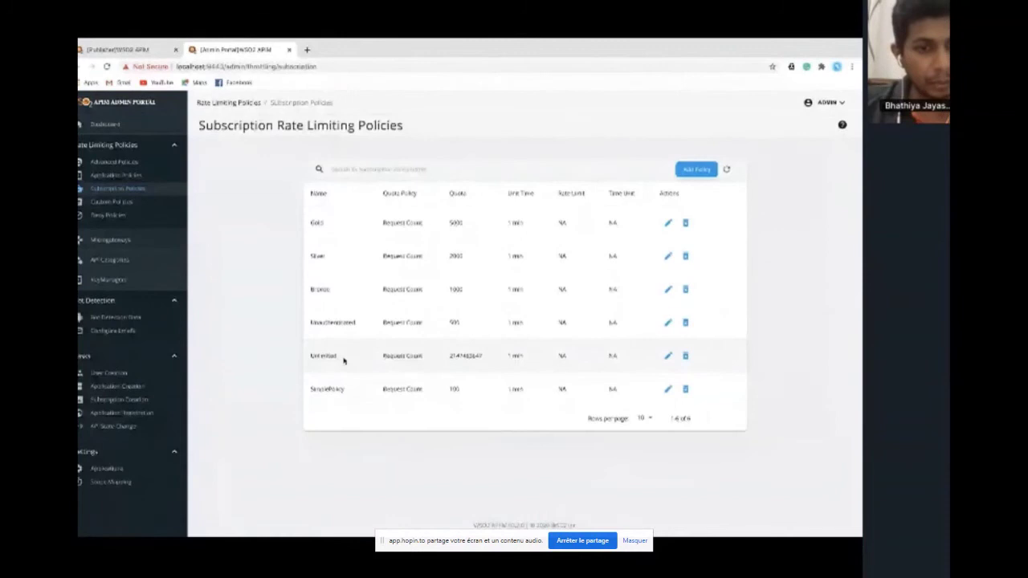
Edit the Unlimited policy, entering 4 for GraphQL Max Complexity and Max Depth, and save it
double_click(311, 358)
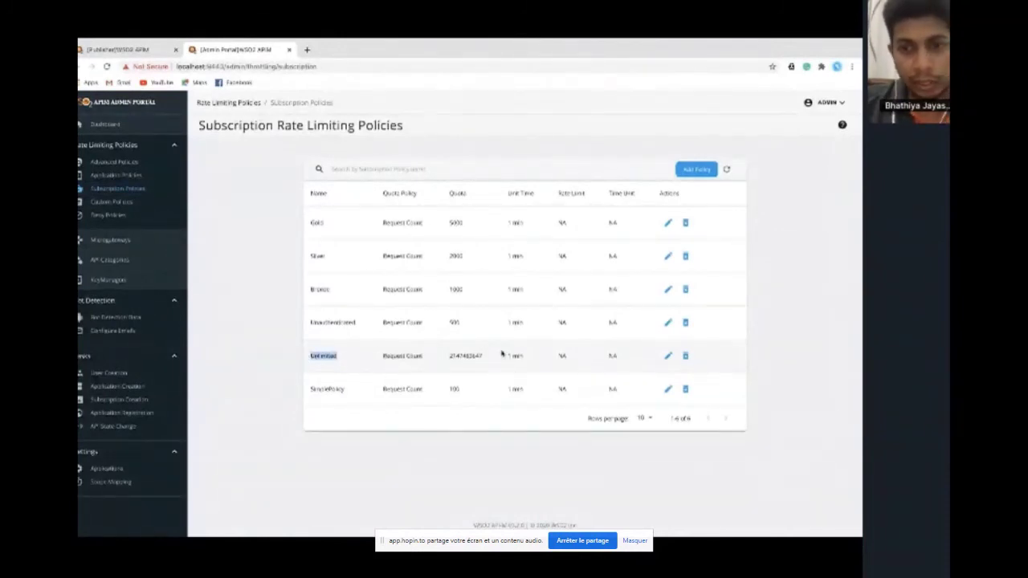
left_click(668, 356)
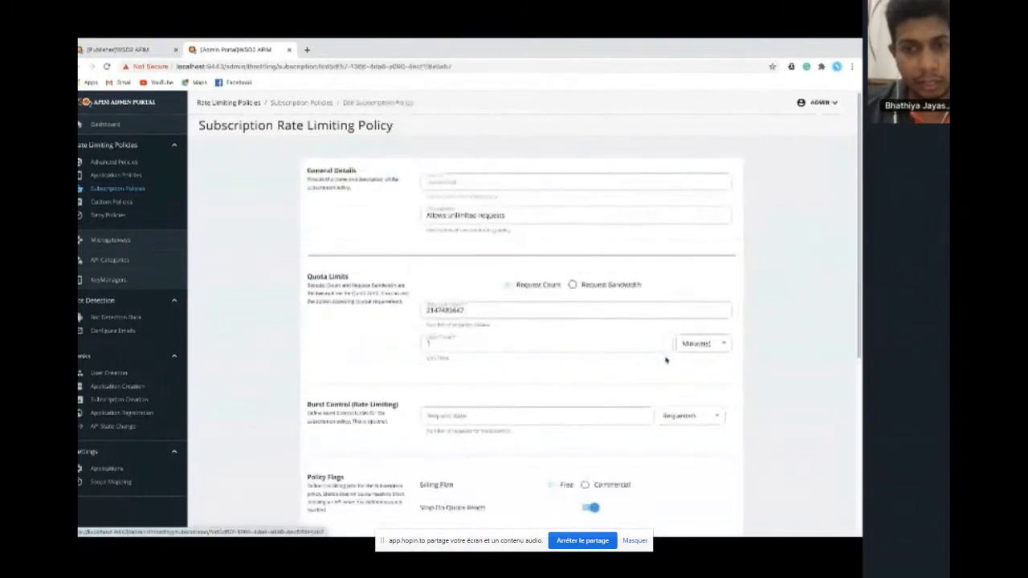
scroll(666, 360, "down", 4)
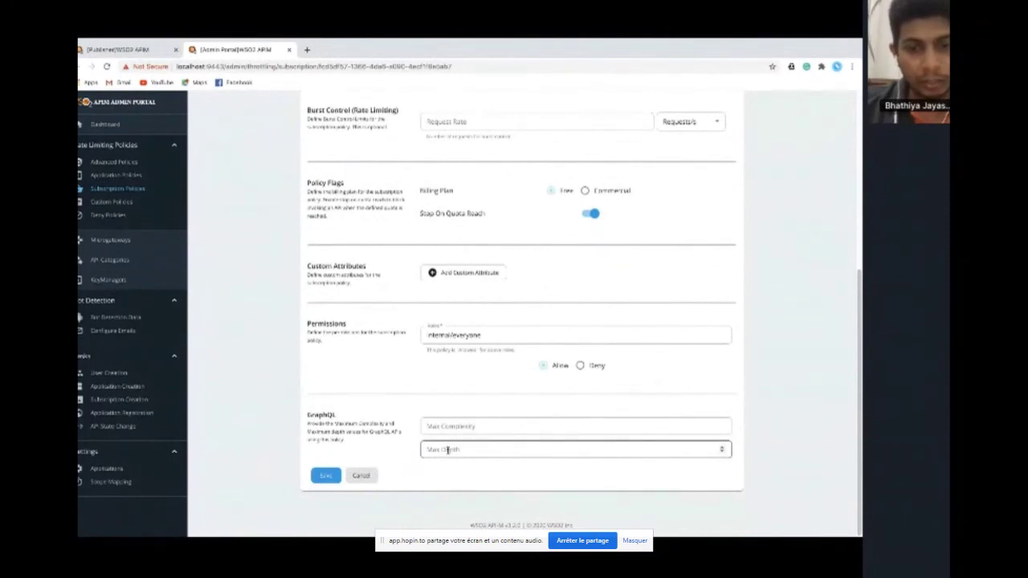
left_click(454, 430)
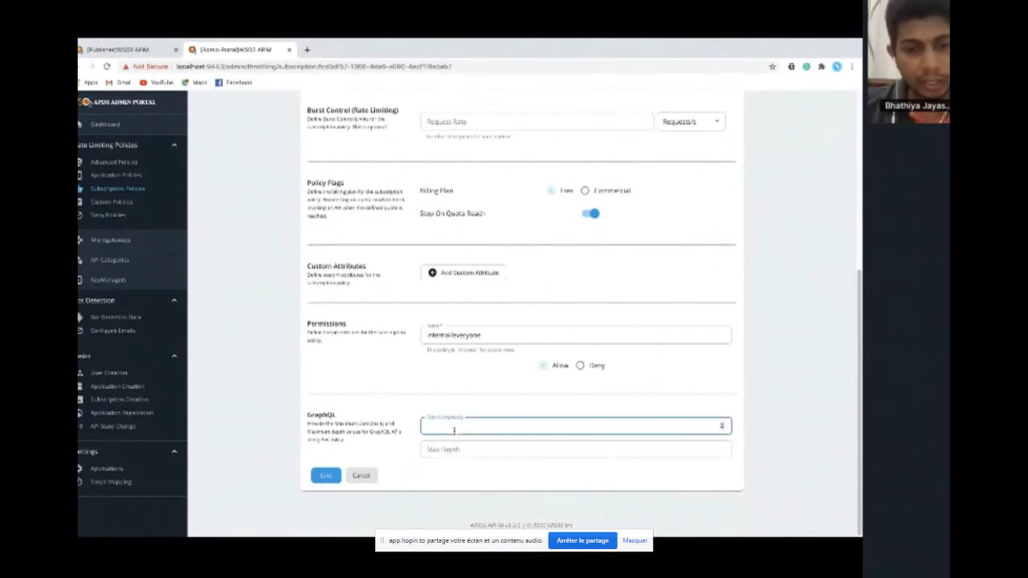
type("4")
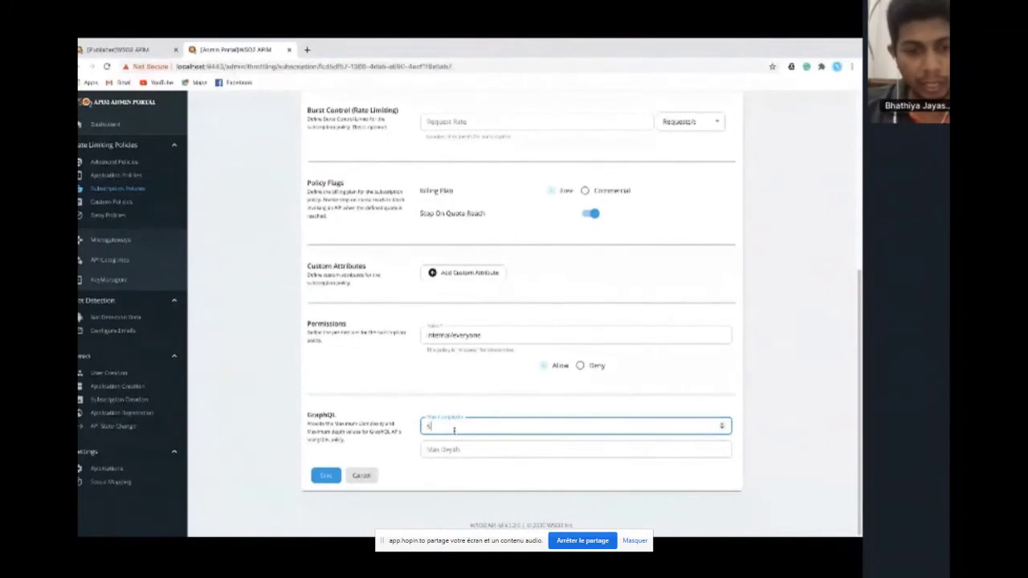
left_click(442, 450)
type("4")
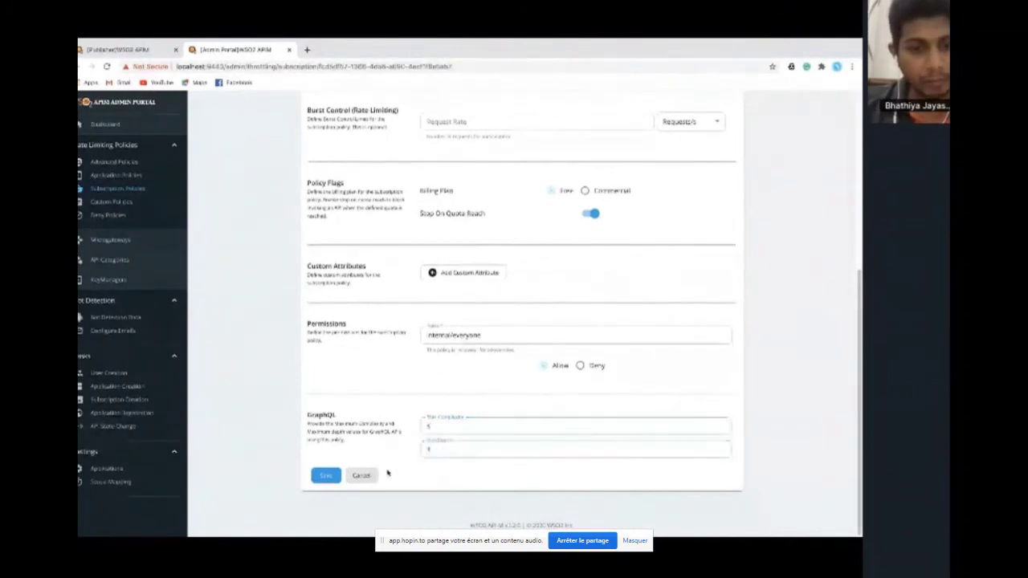
left_click(325, 477)
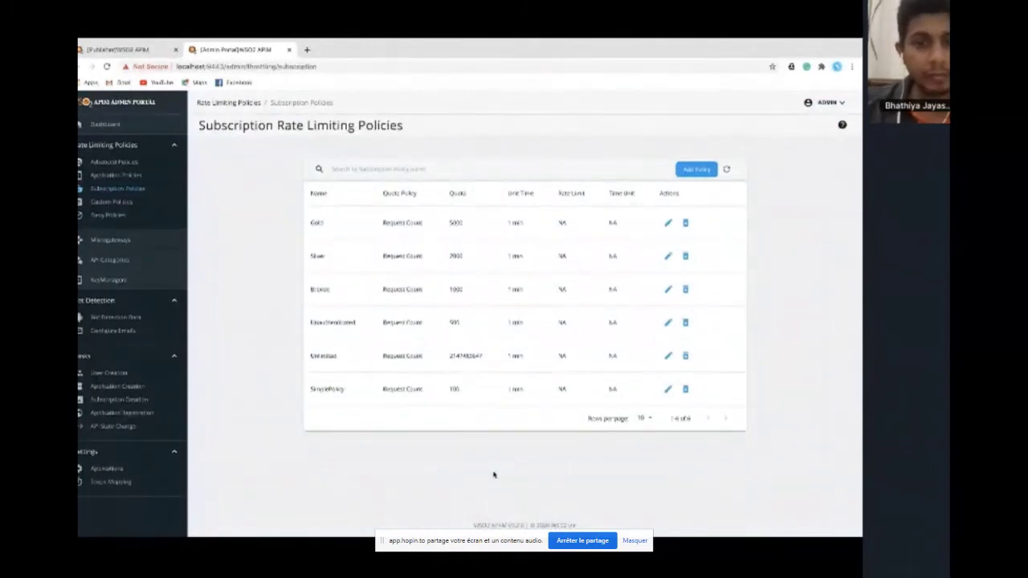
key("ctrl+Right")
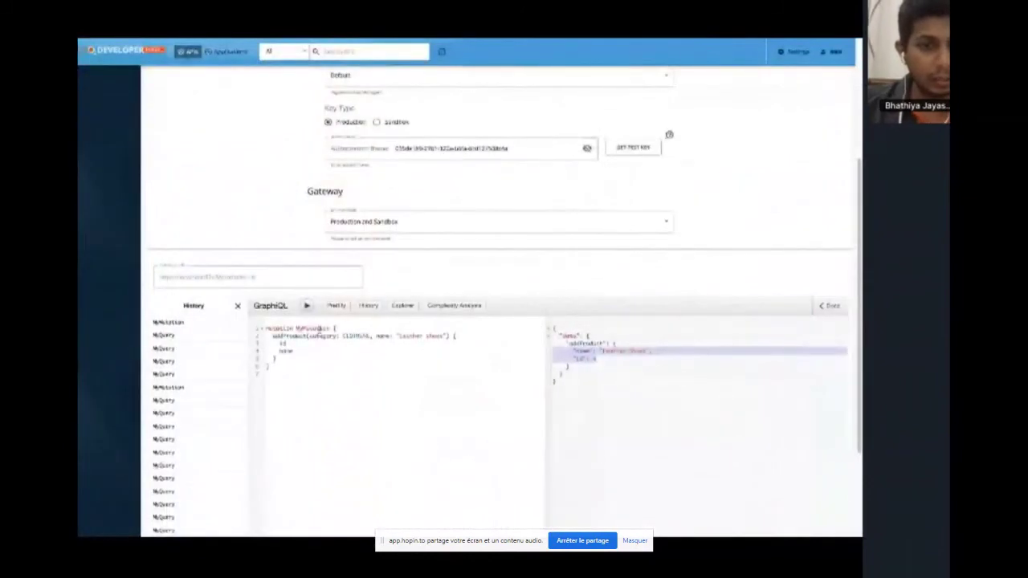
Clear the old mutation and start an allProducts query with category and description
left_click(238, 306)
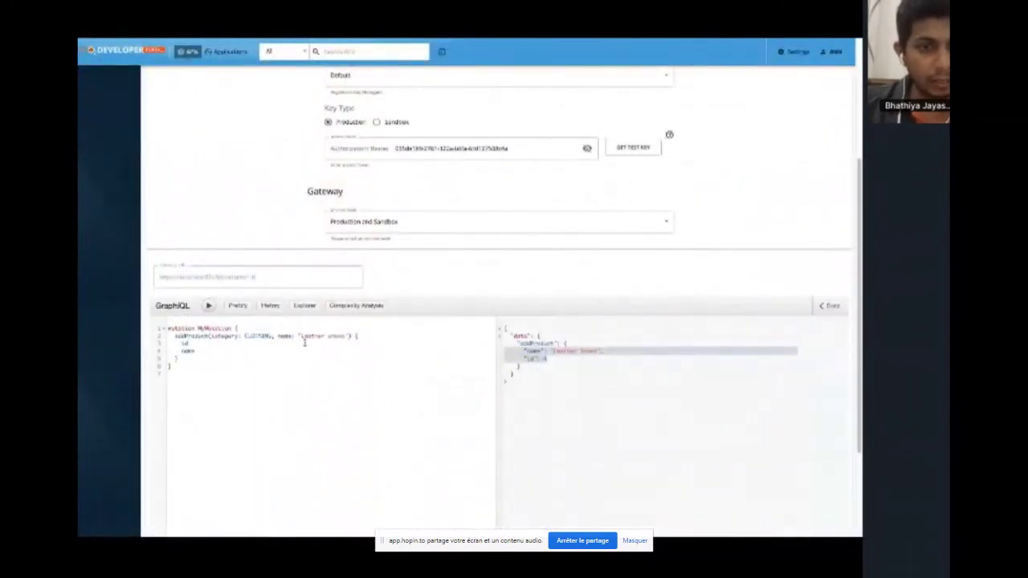
key("ctrl+a")
key("BackSpace")
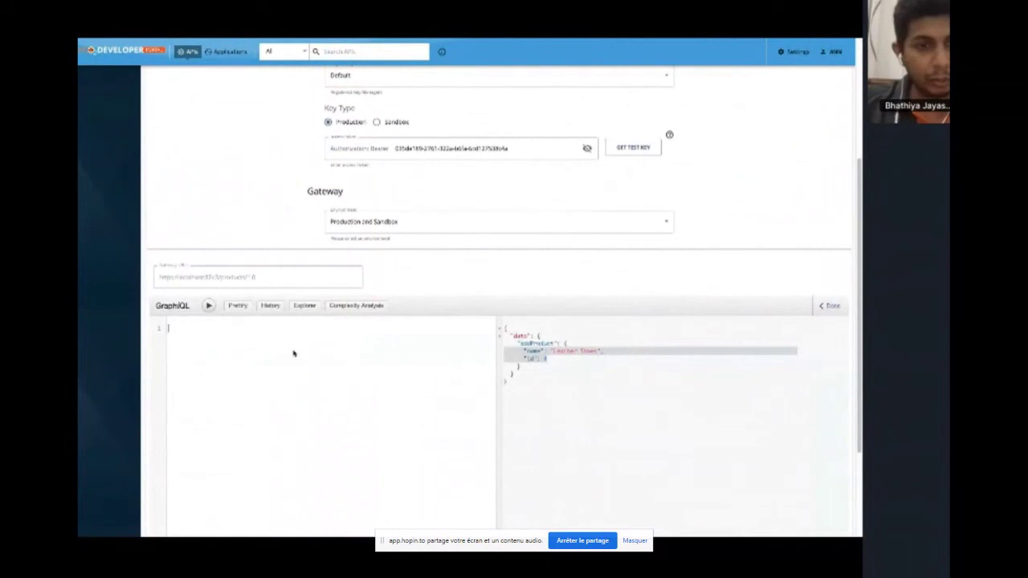
left_click(310, 307)
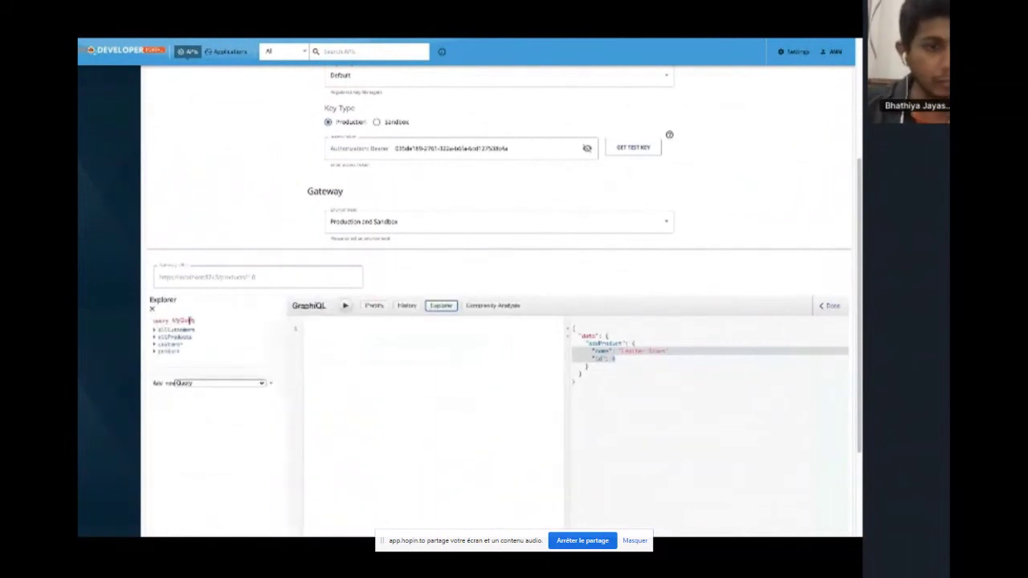
left_click(155, 338)
left_click(159, 345)
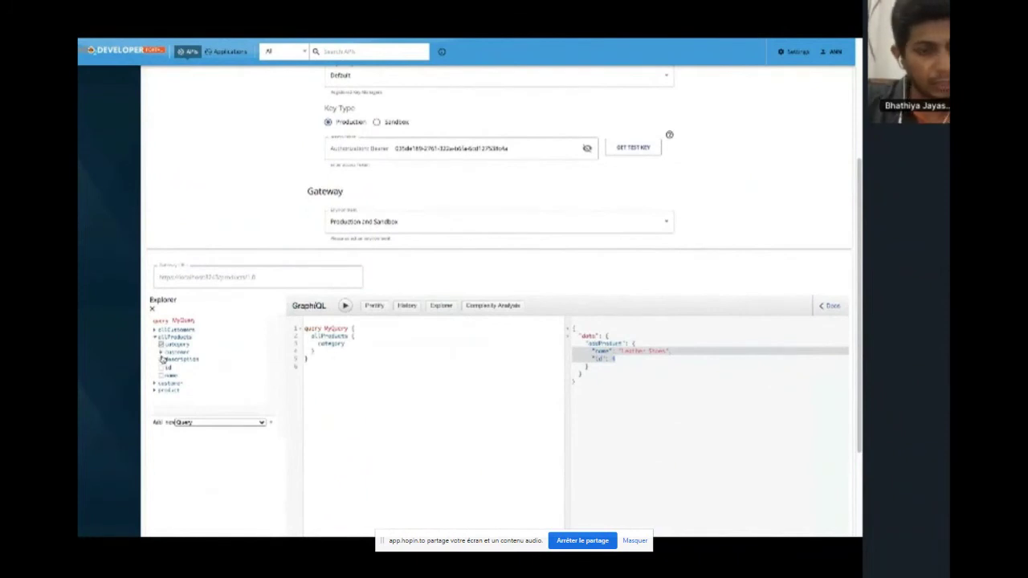
left_click(162, 360)
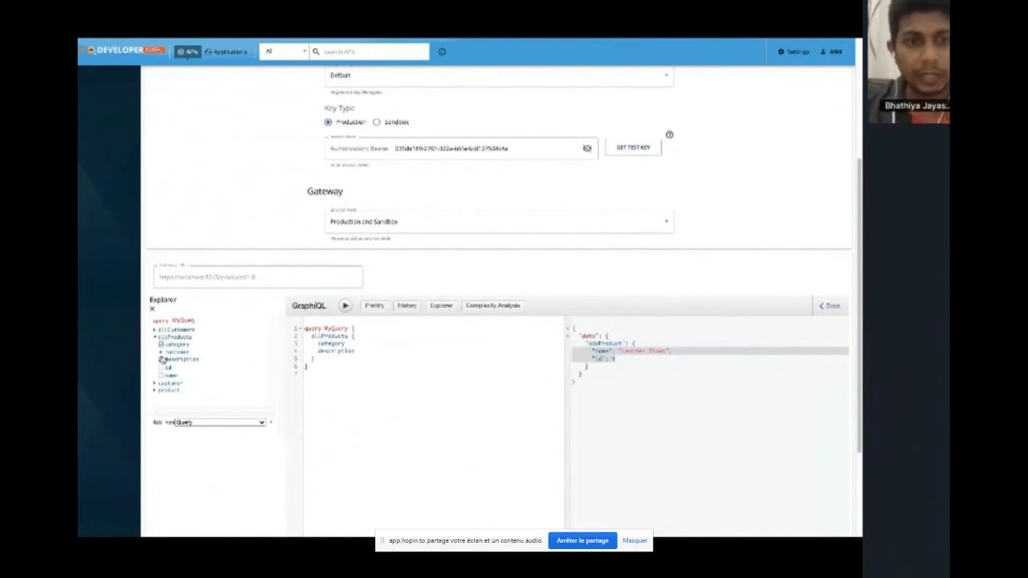
Nest customer and product alternately inside allProducts, adding id, category and description at each level
left_click(162, 353)
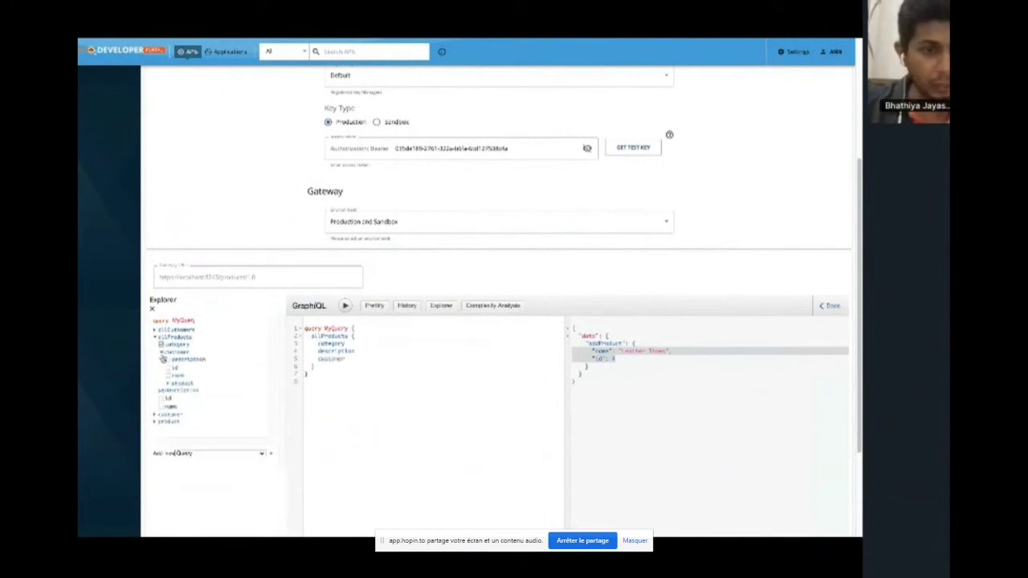
left_click(168, 368)
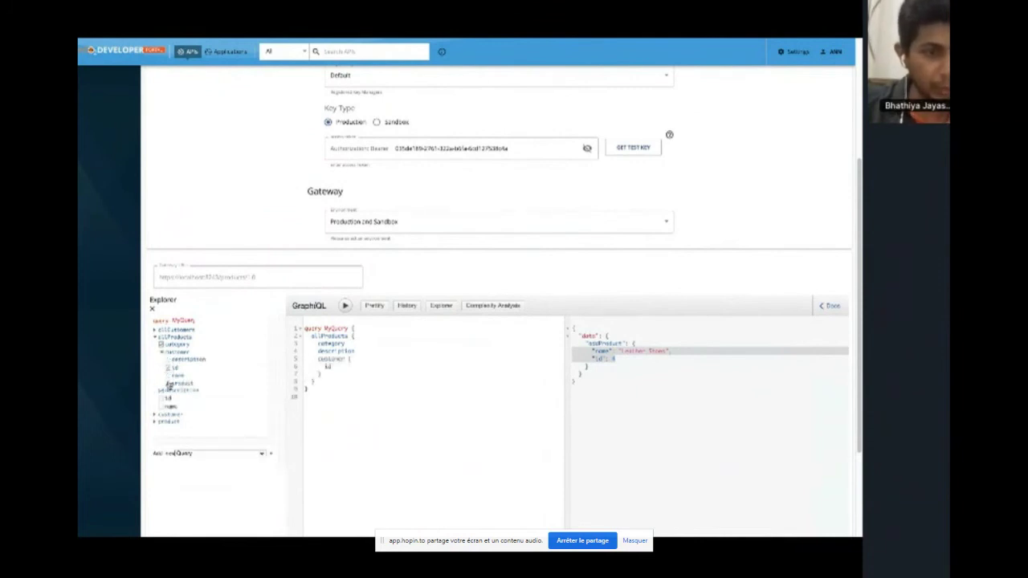
left_click(168, 384)
left_click(173, 391)
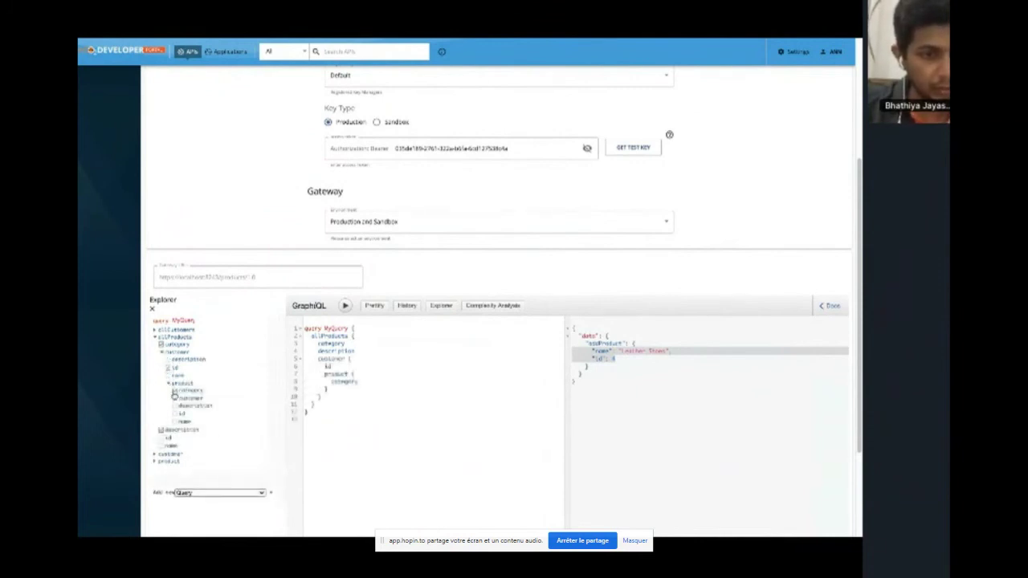
left_click(175, 399)
left_click(180, 406)
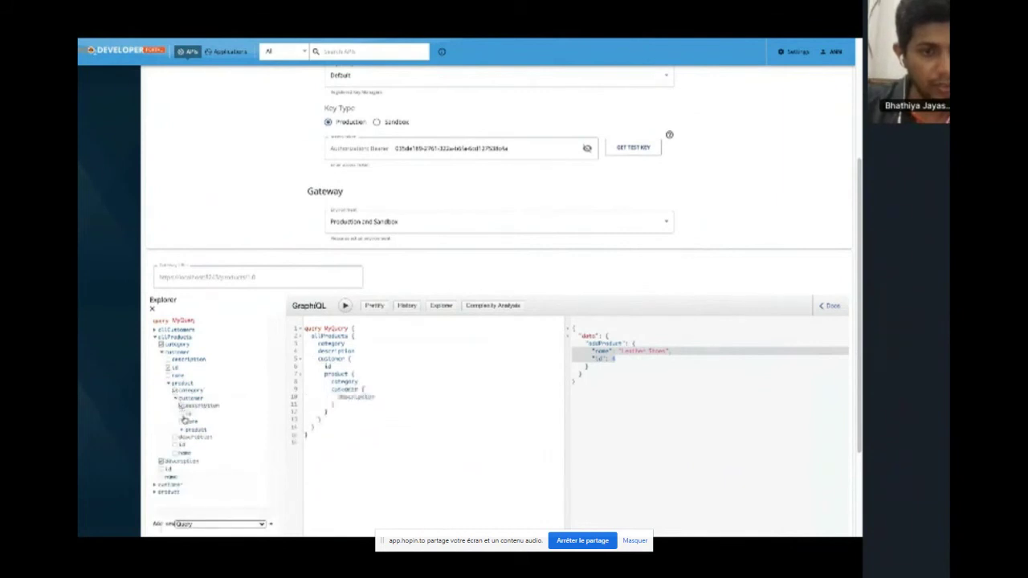
left_click(183, 430)
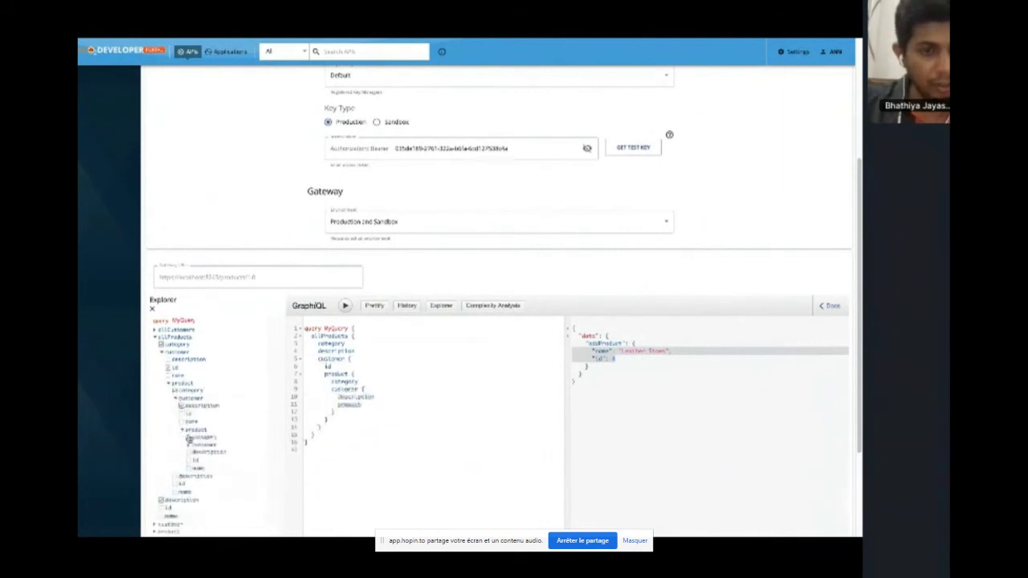
left_click(188, 437)
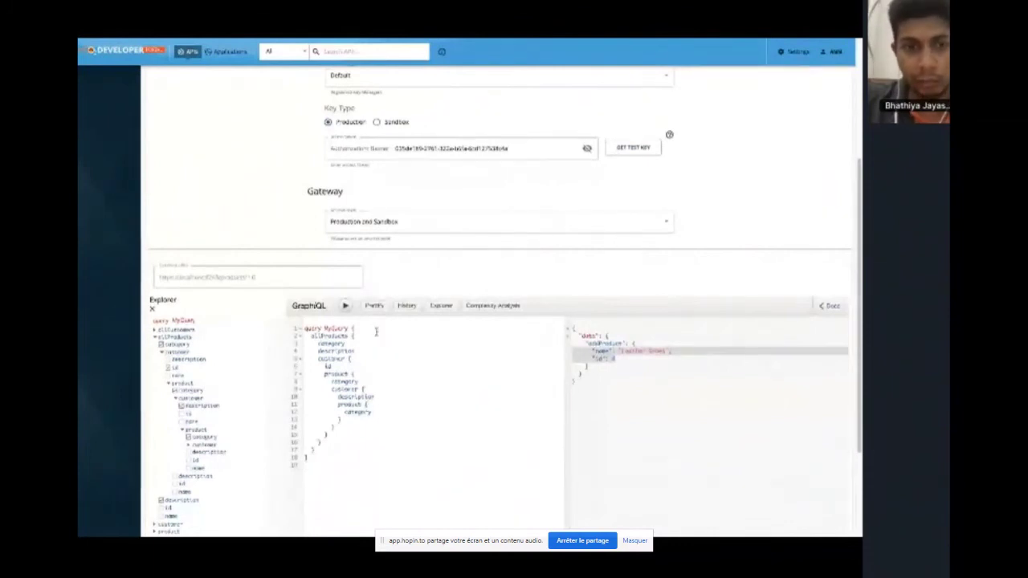
Run the deeply nested query and inspect the QUERY TOO DEEP error's depth figures
left_click(345, 306)
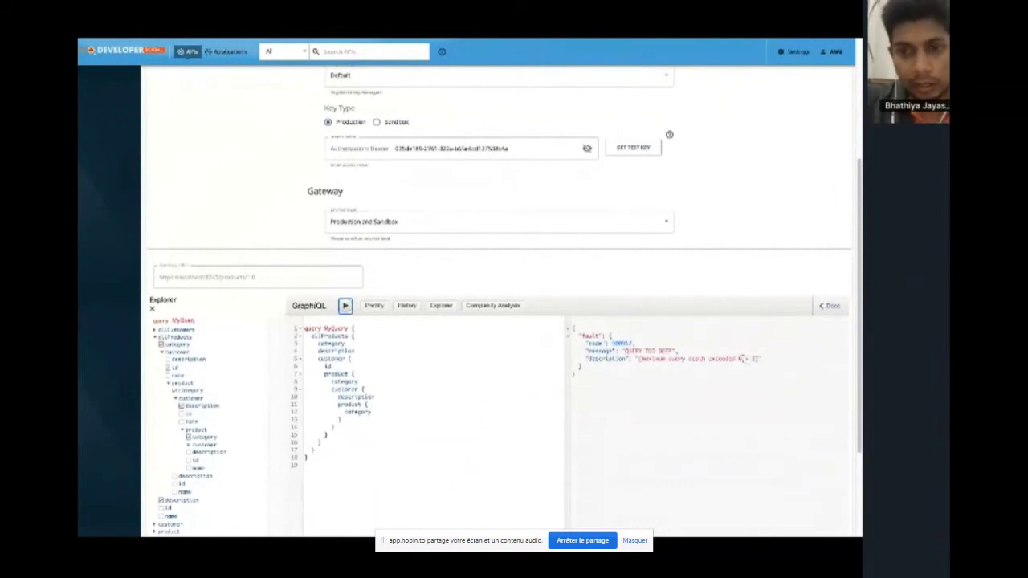
left_click_drag(737, 359, 759, 359)
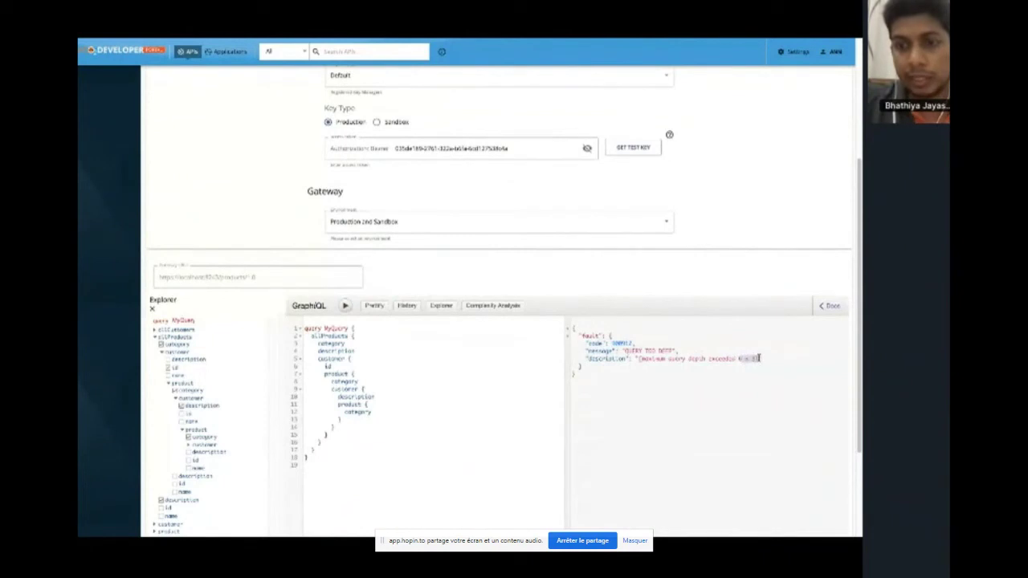
left_click(498, 374)
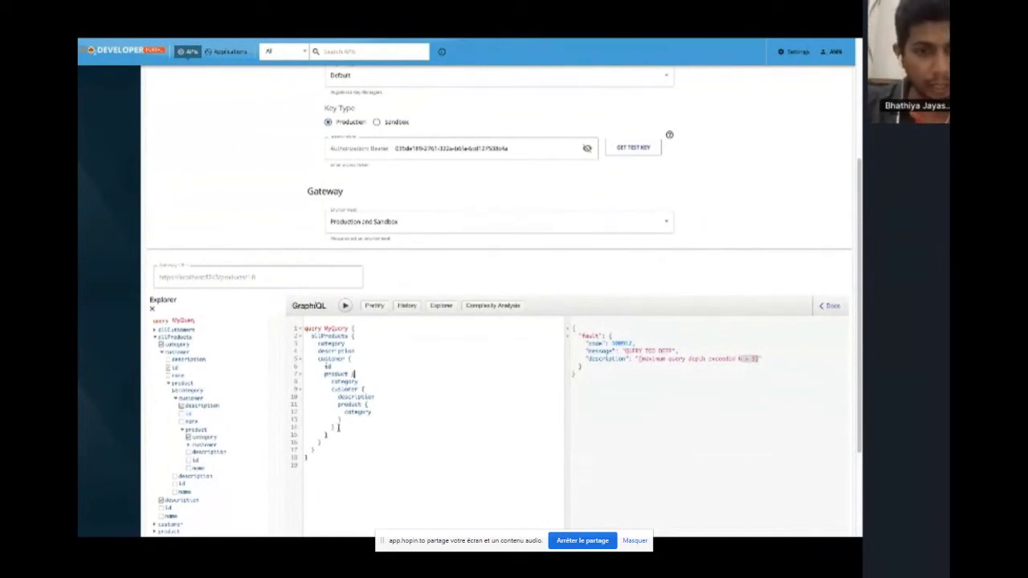
Delete the nested customer block, leaving allProducts with id, name and customer description and id
left_click_drag(333, 441, 302, 365)
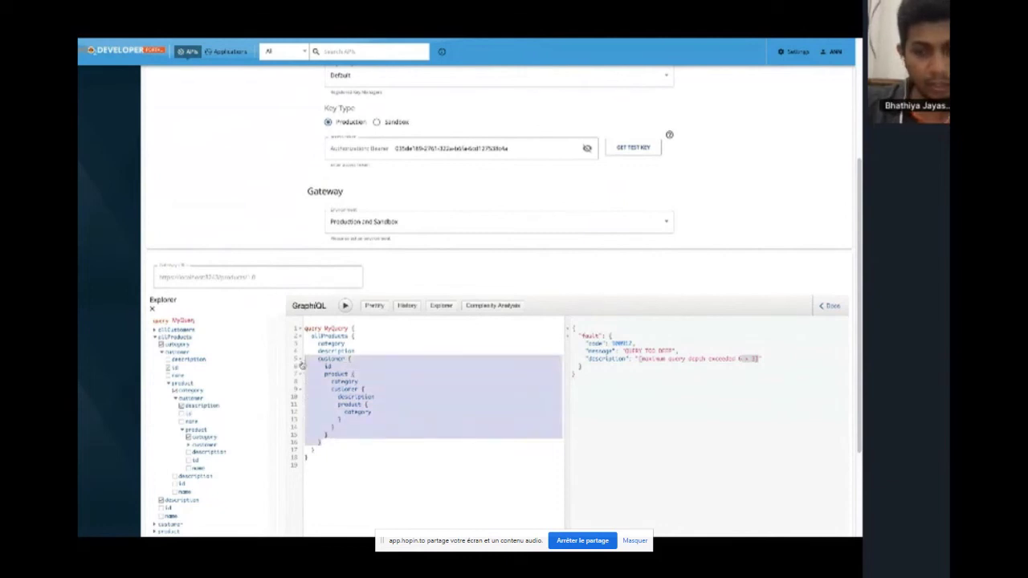
key("BackSpace")
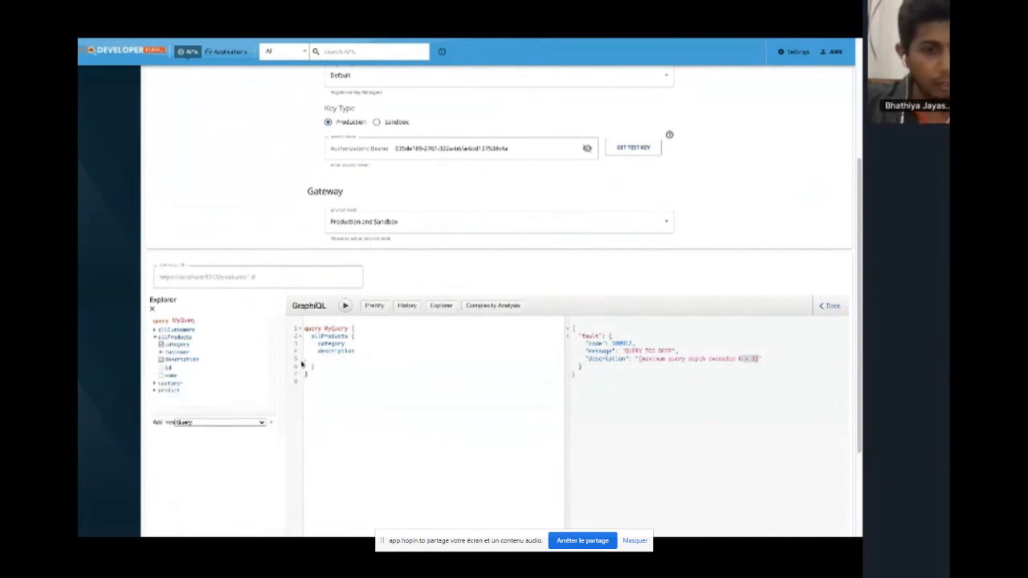
left_click(165, 367)
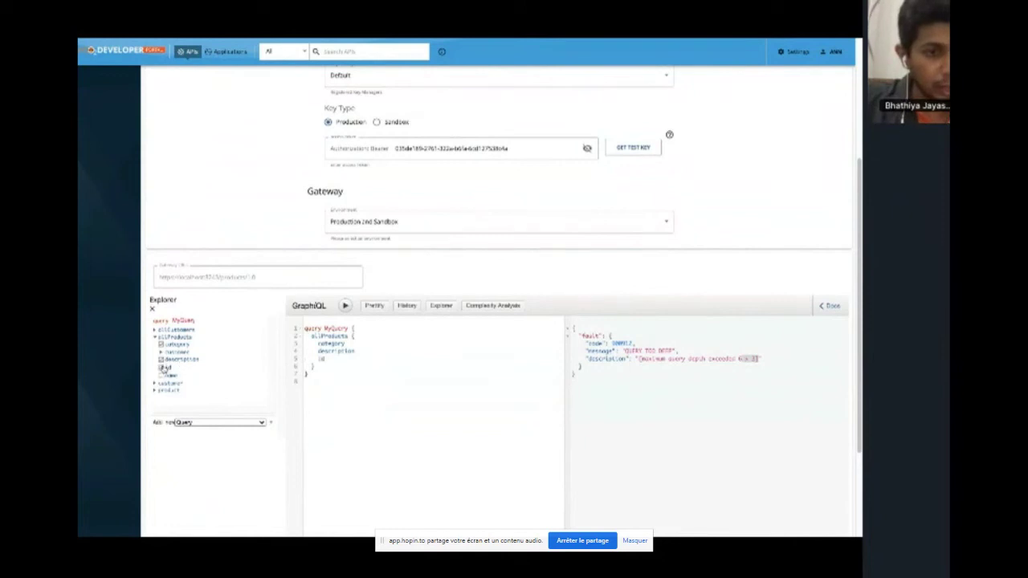
left_click(163, 376)
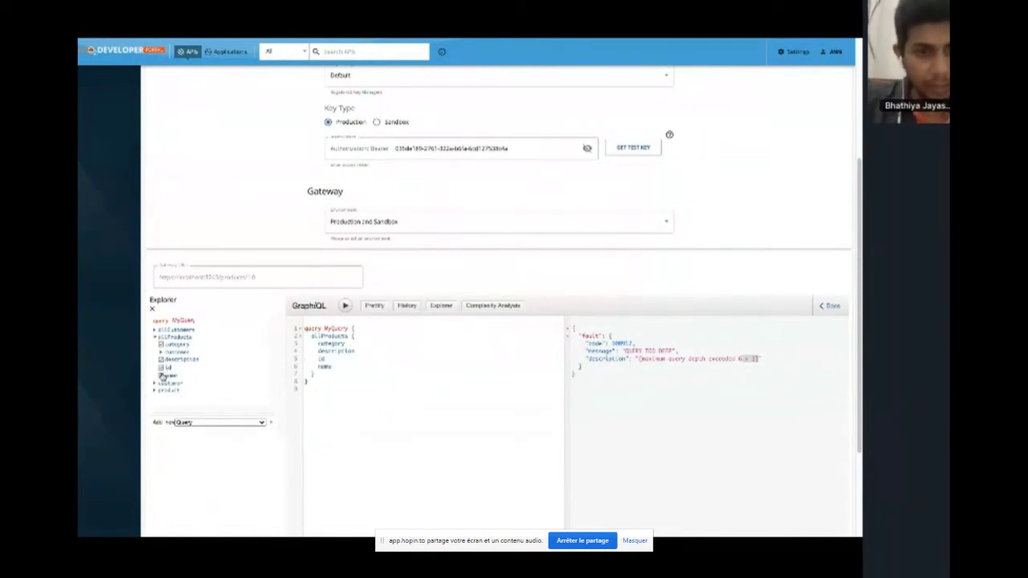
left_click(162, 352)
left_click(170, 360)
left_click(170, 368)
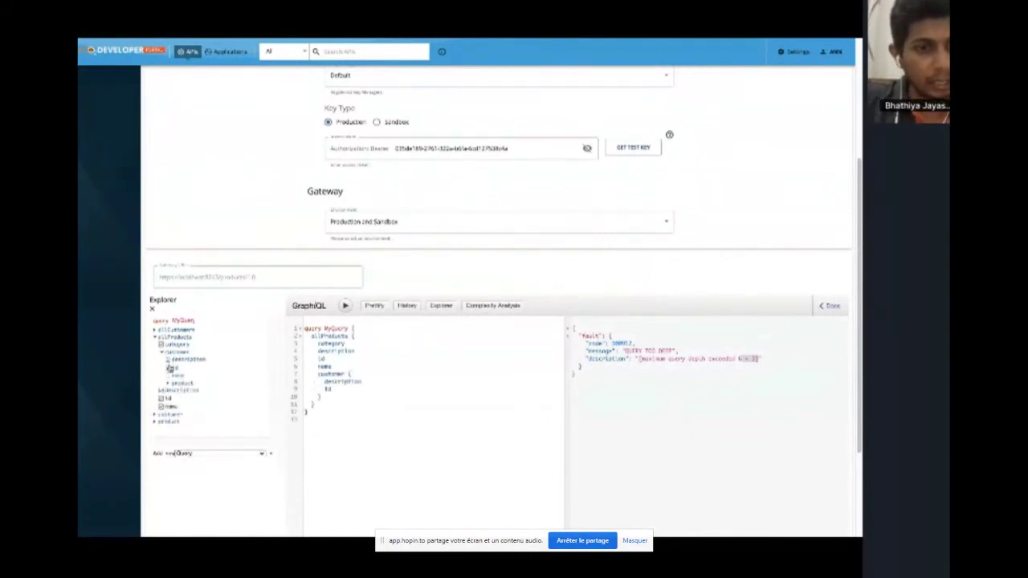